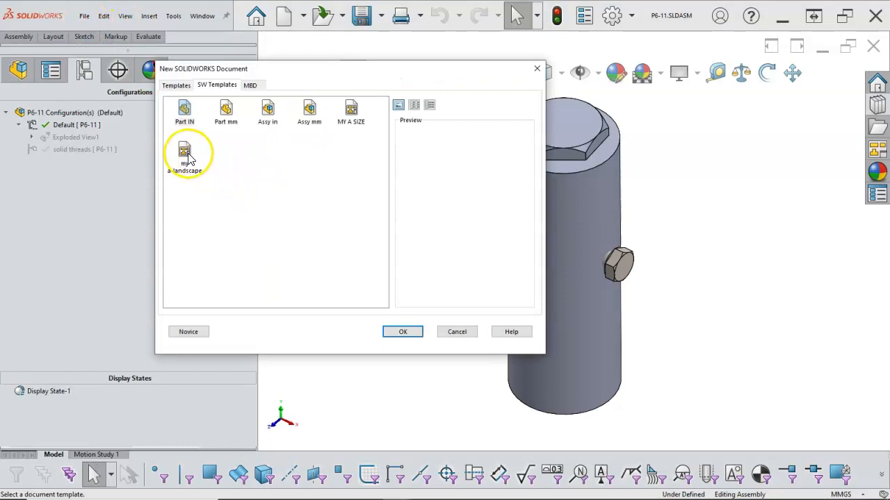
# Create a new drawing from the my a-landscape template and choose the P6-11 assembly as the model to insert.
pyautogui.click(183, 155)
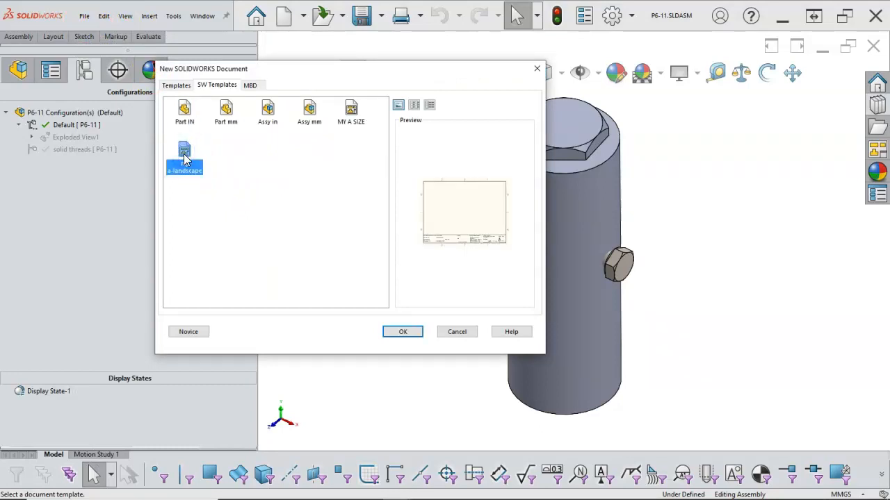
pyautogui.doubleClick(183, 154)
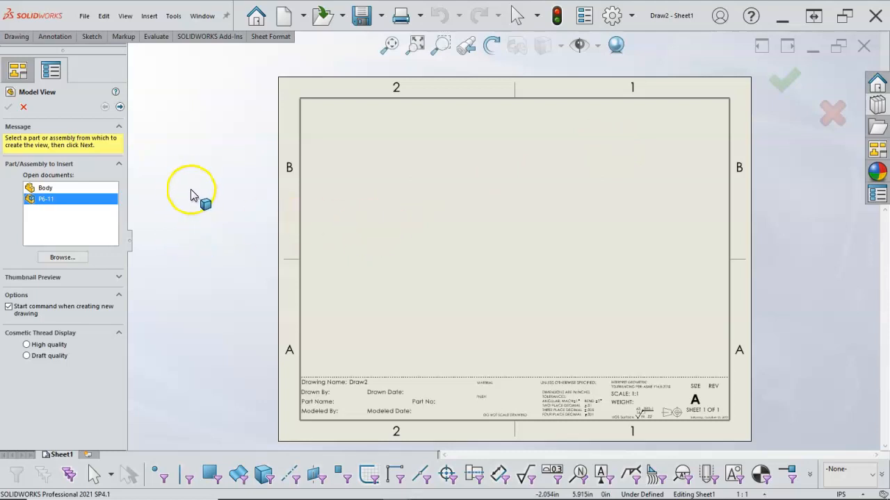
pyautogui.click(68, 198)
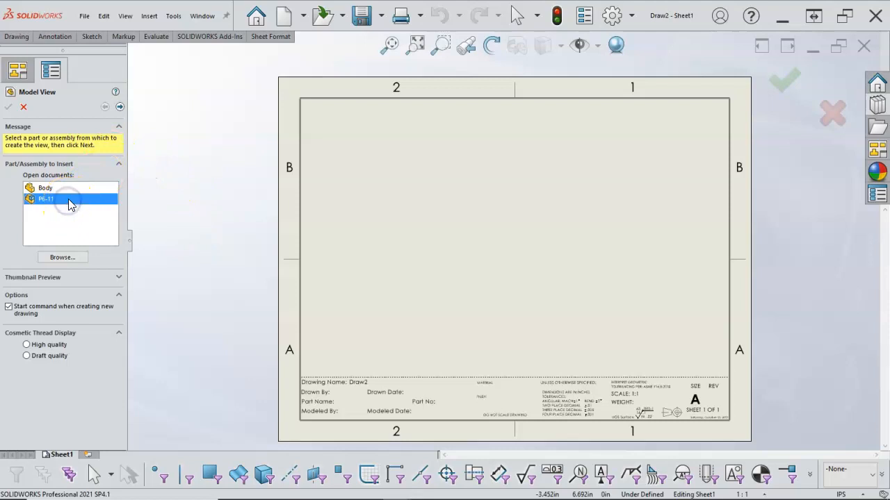
pyautogui.click(120, 108)
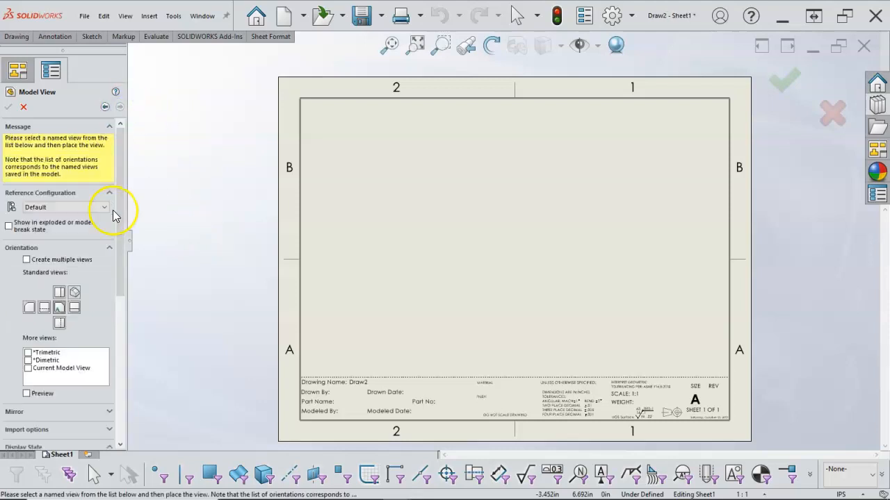
# Place multiple views of the assembly on the sheet, using the front and isometric orientations.
pyautogui.click(75, 292)
pyautogui.click(55, 259)
pyautogui.click(60, 319)
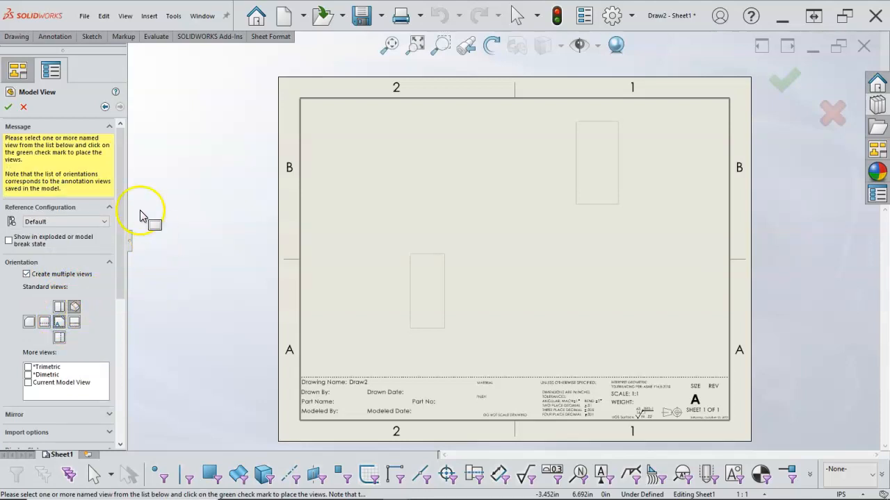
pyautogui.click(9, 107)
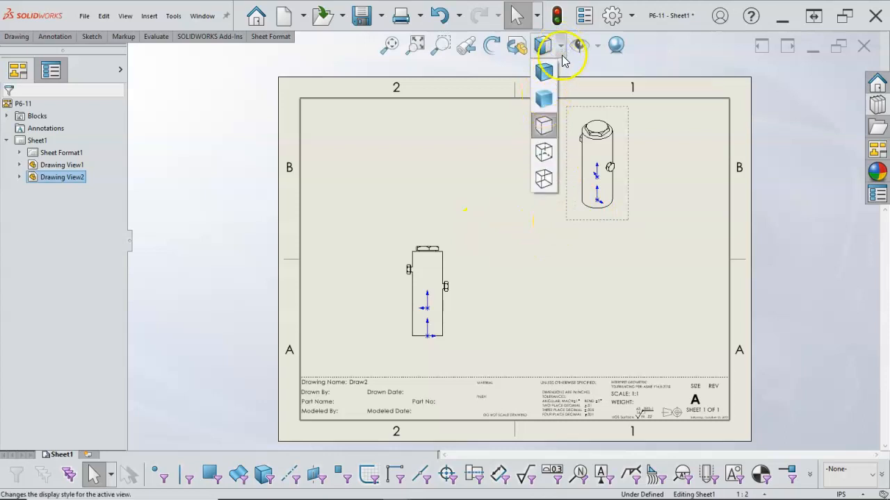
# Hide the origins in the drawing views and move the front view slightly higher on the sheet.
pyautogui.moveTo(580, 45)
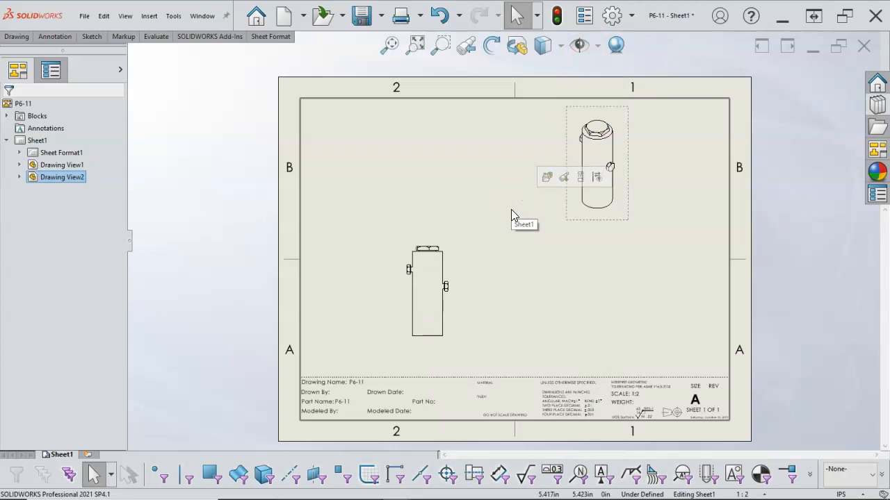
pyautogui.moveTo(455, 262)
pyautogui.mouseDown()
pyautogui.moveTo(462, 233)
pyautogui.moveTo(473, 235)
pyautogui.moveTo(453, 262)
pyautogui.mouseUp()
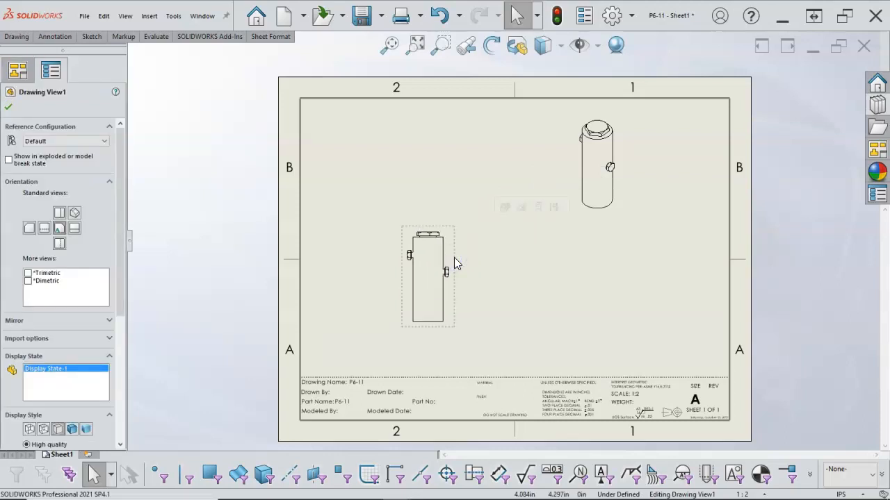
# Switch the isometric view to the solid threads configuration and move it into the sheet's upper-right corner.
pyautogui.click(604, 219)
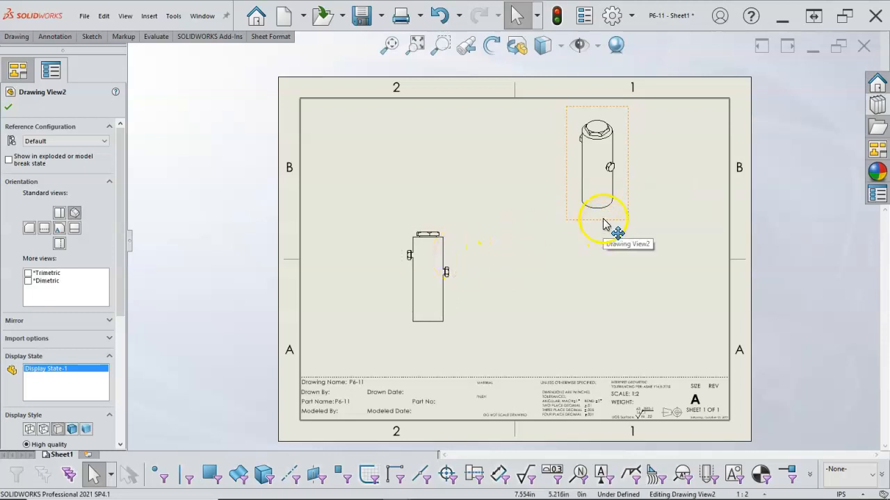
pyautogui.click(105, 141)
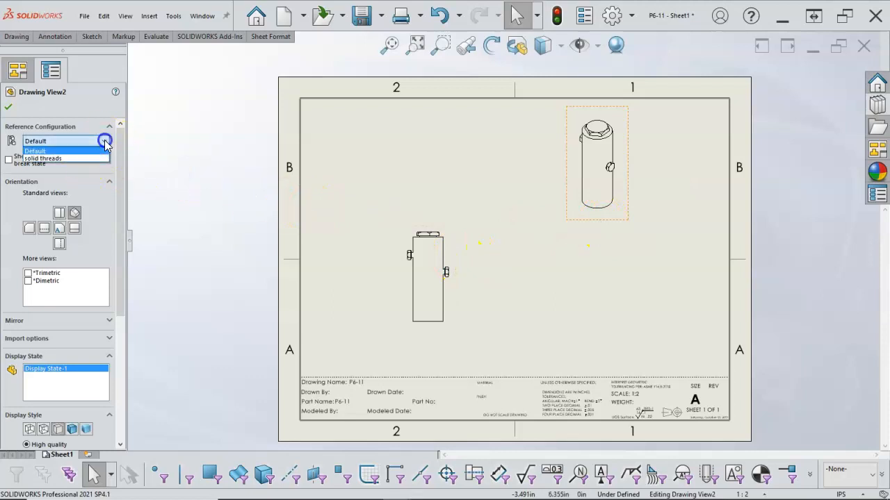
pyautogui.click(83, 158)
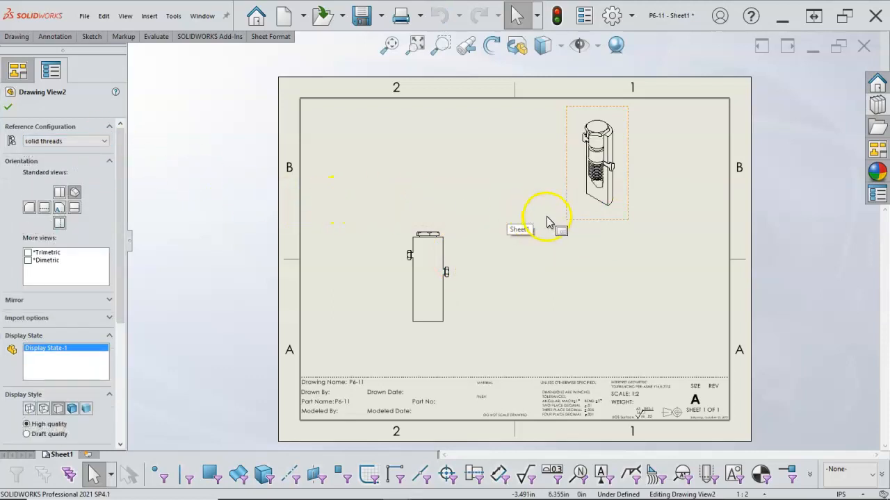
pyautogui.moveTo(577, 224); pyautogui.dragTo(656, 212)
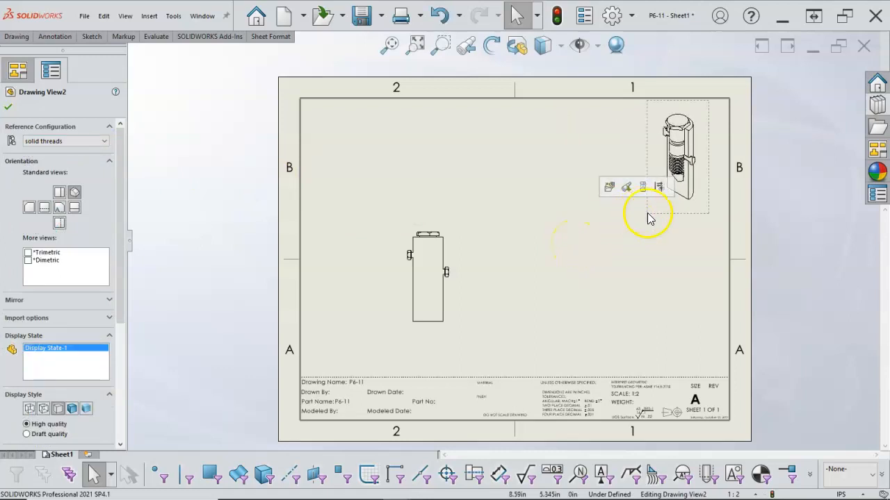
pyautogui.moveTo(646, 216); pyautogui.dragTo(647, 224)
# Try the Shaded With Edges display style on the isometric view and return it to Hidden Lines Removed.
pyautogui.click(73, 410)
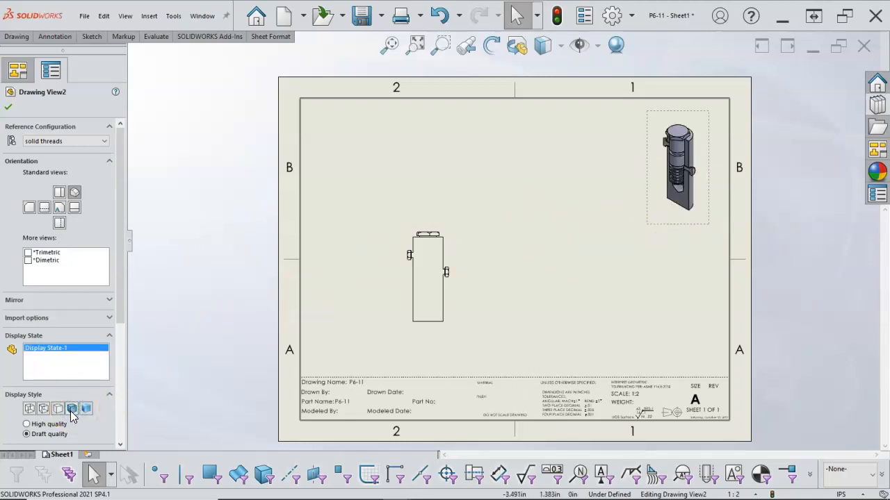
pyautogui.click(63, 411)
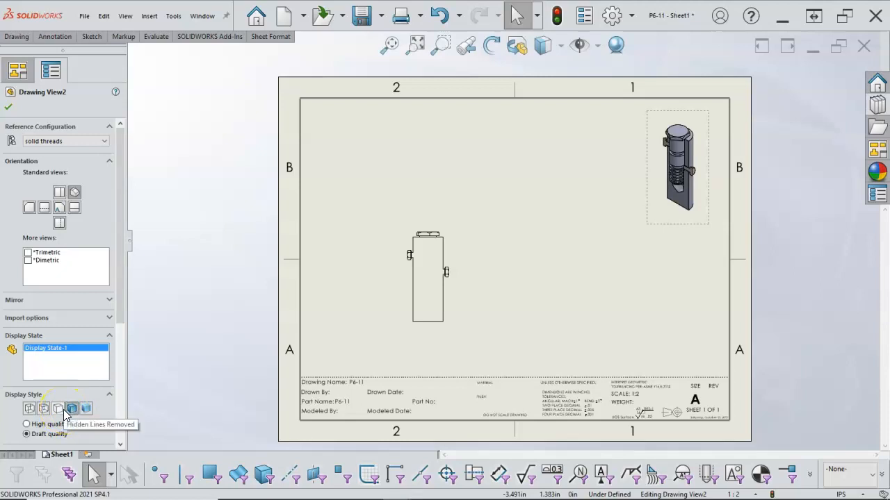
pyautogui.click(57, 410)
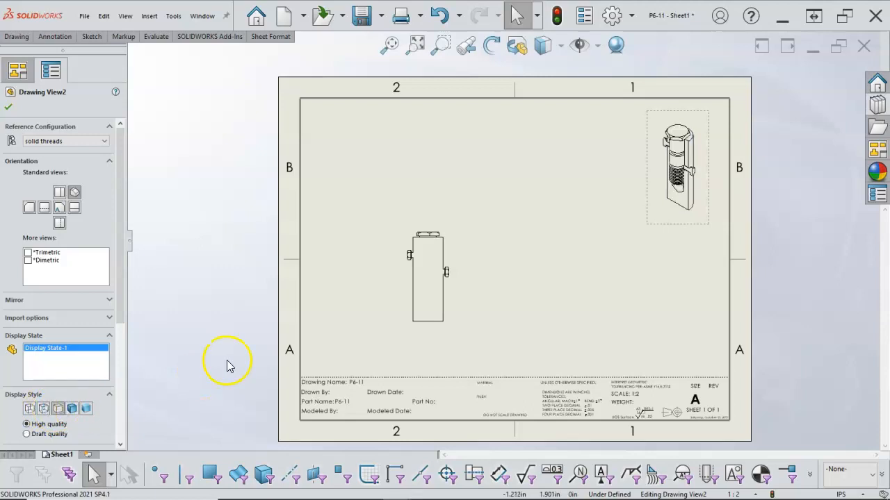
# Set the front view's display style to Hidden Lines Visible and move the view toward the sheet's left edge.
pyautogui.click(448, 322)
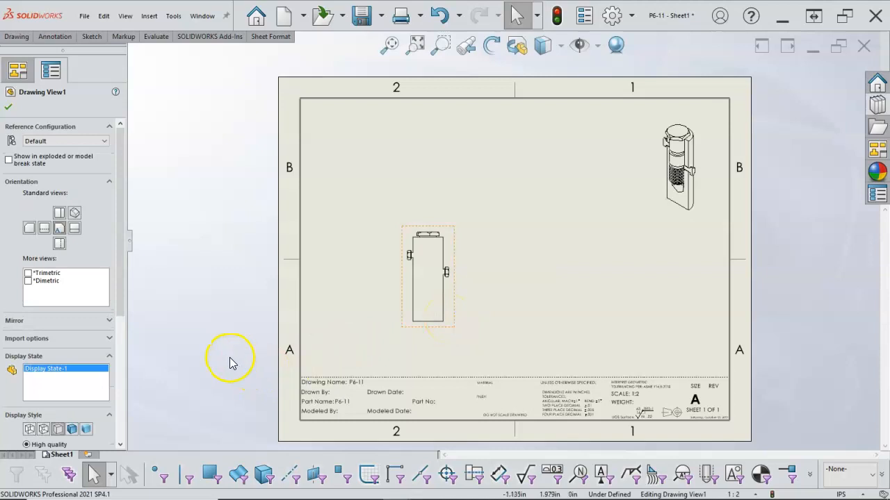
pyautogui.click(43, 431)
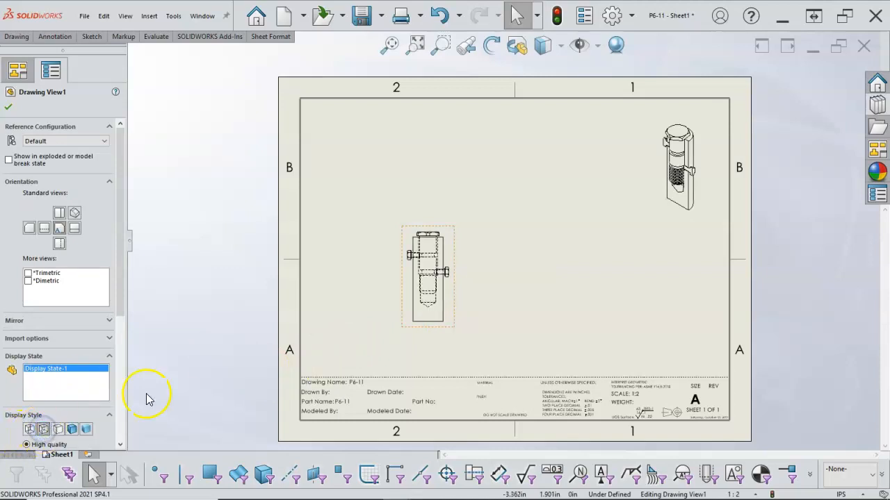
pyautogui.moveTo(452, 312)
pyautogui.mouseDown()
pyautogui.moveTo(699, 314)
pyautogui.moveTo(535, 295)
pyautogui.moveTo(637, 312)
pyautogui.moveTo(652, 327)
pyautogui.moveTo(473, 308)
pyautogui.moveTo(406, 321)
pyautogui.mouseUp()
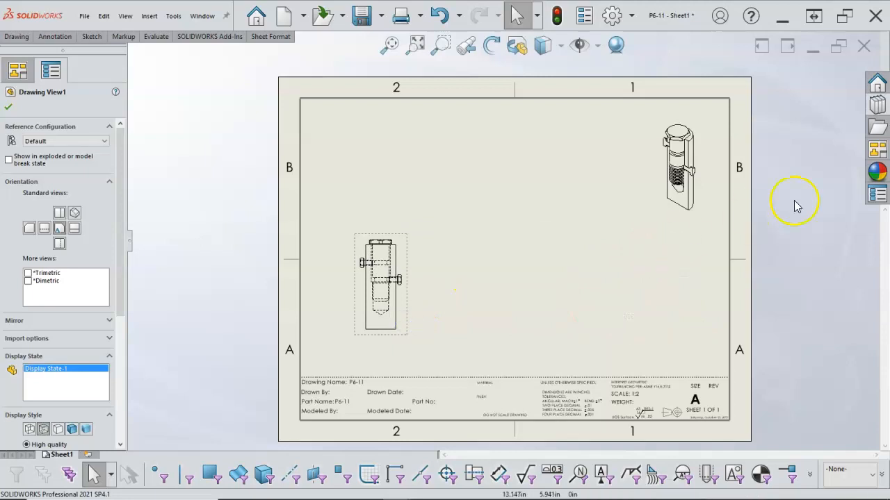
# Add a trimetric view of P6-11.SLDASM from the View Palette, placed beside the front view.
pyautogui.click(877, 149)
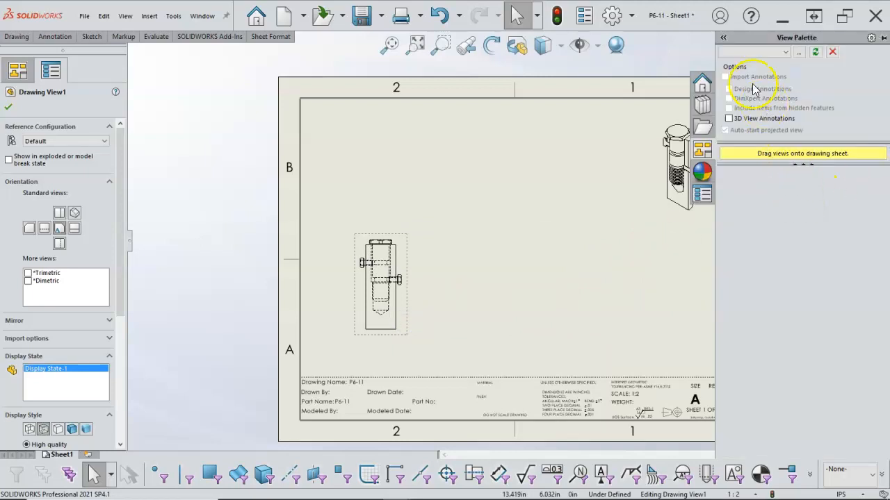
pyautogui.click(785, 52)
pyautogui.click(760, 63)
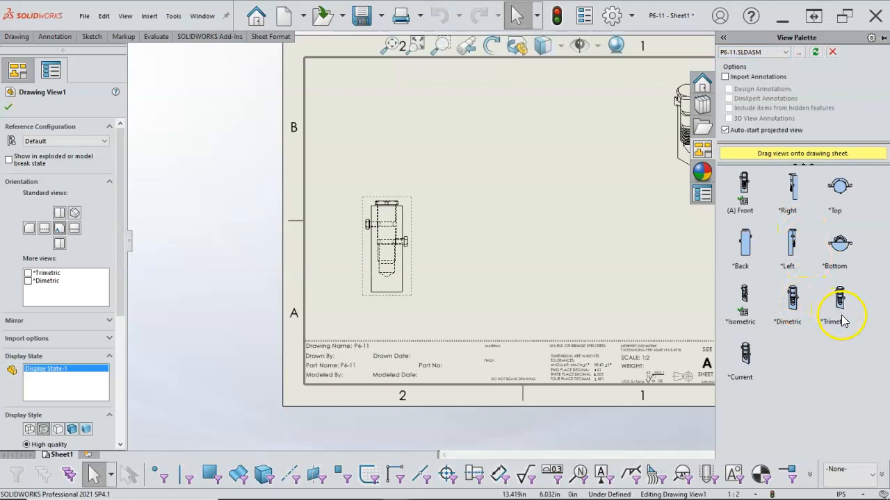
pyautogui.moveTo(841, 313)
pyautogui.mouseDown()
pyautogui.moveTo(642, 299)
pyautogui.moveTo(580, 251)
pyautogui.moveTo(503, 233)
pyautogui.moveTo(499, 249)
pyautogui.mouseUp()
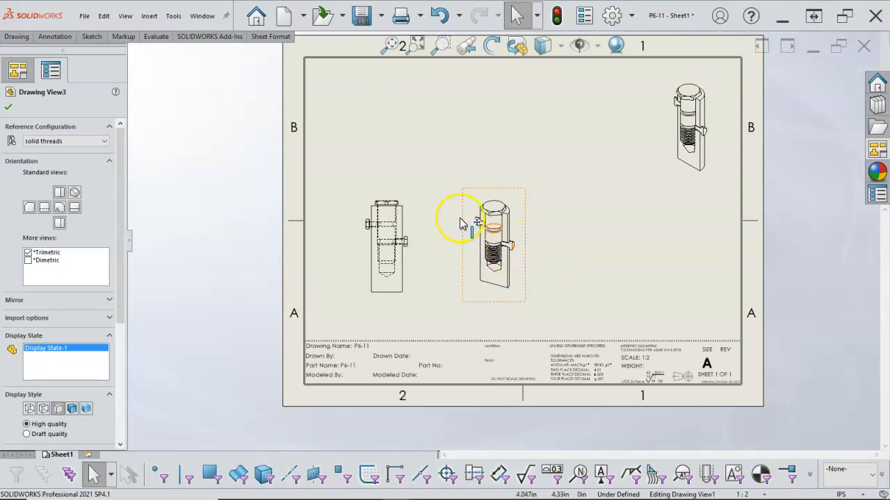
# Set the trimetric view to the Default configuration in its exploded state and shift it slightly toward the sheet's centre.
pyautogui.click(90, 143)
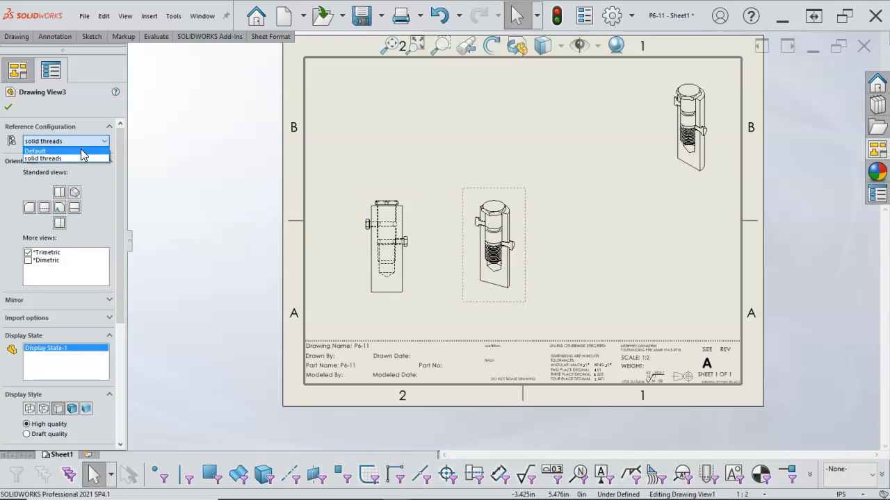
pyautogui.click(42, 151)
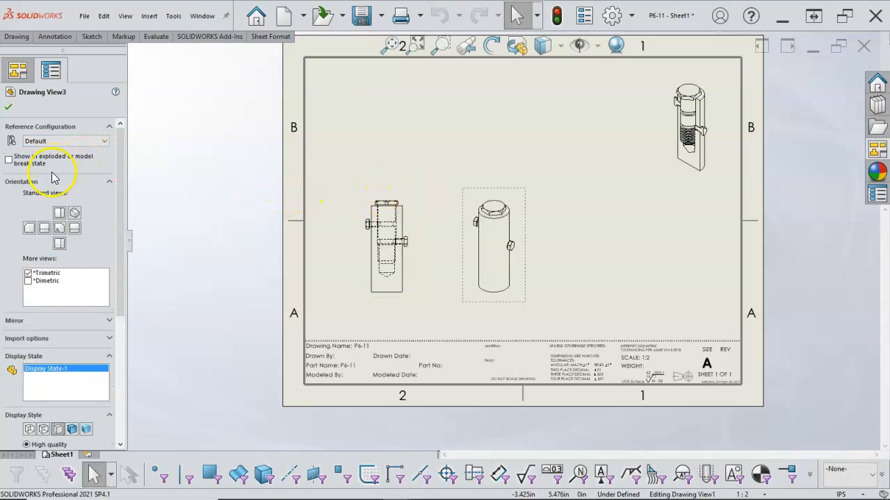
pyautogui.click(25, 164)
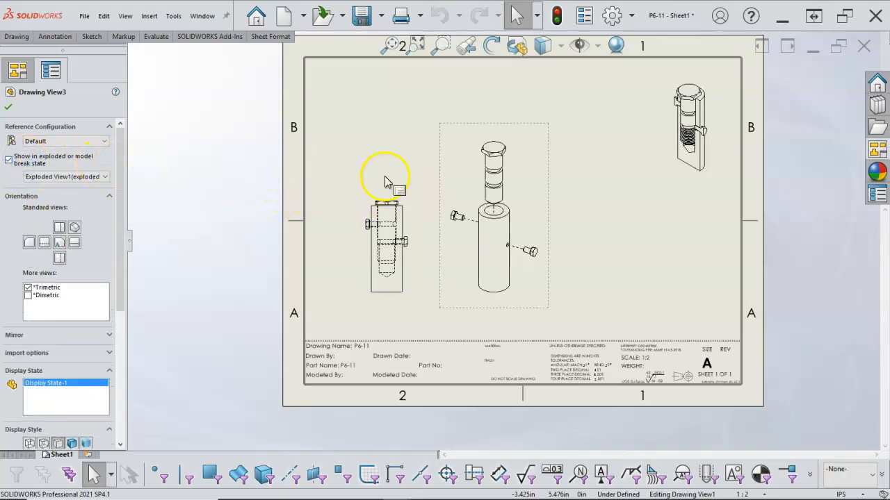
pyautogui.moveTo(549, 196); pyautogui.dragTo(570, 193)
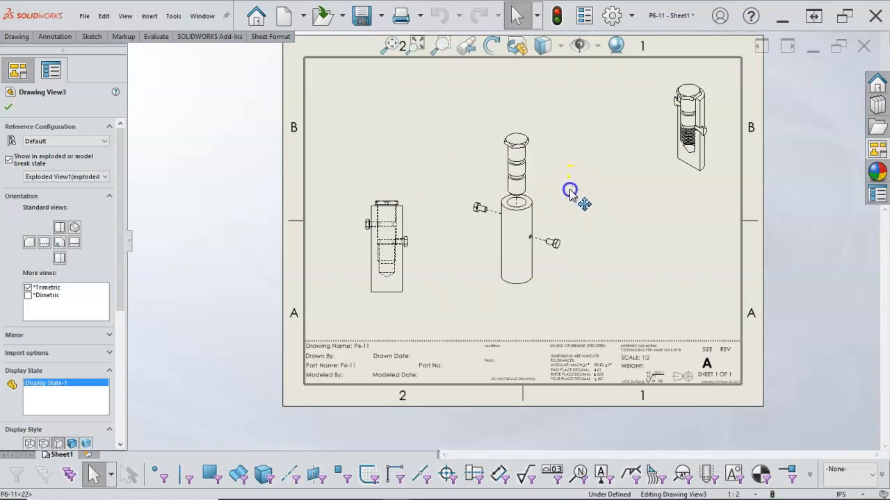
pyautogui.click(633, 224)
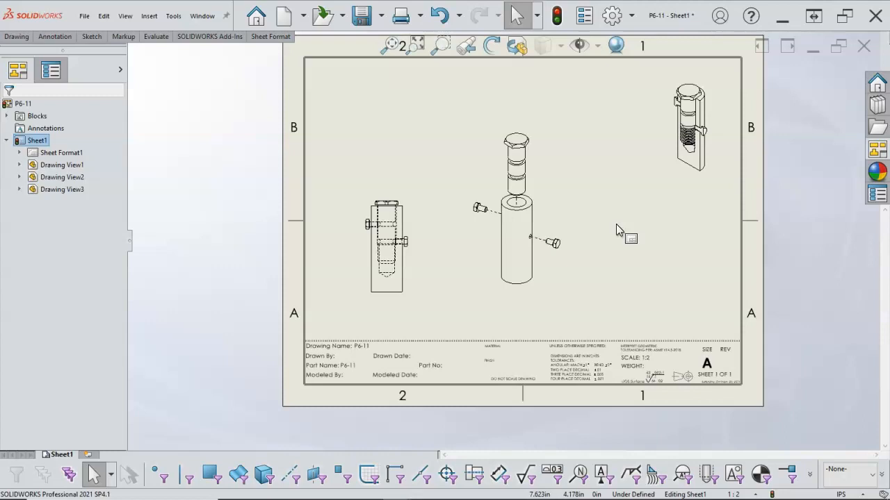
# Rearrange the views in a row with the exploded view at left, the solid threads isometric in the middle and the front view at right.
pyautogui.click(594, 215)
pyautogui.moveTo(676, 198)
pyautogui.mouseDown()
pyautogui.moveTo(681, 188)
pyautogui.moveTo(687, 301)
pyautogui.mouseUp()
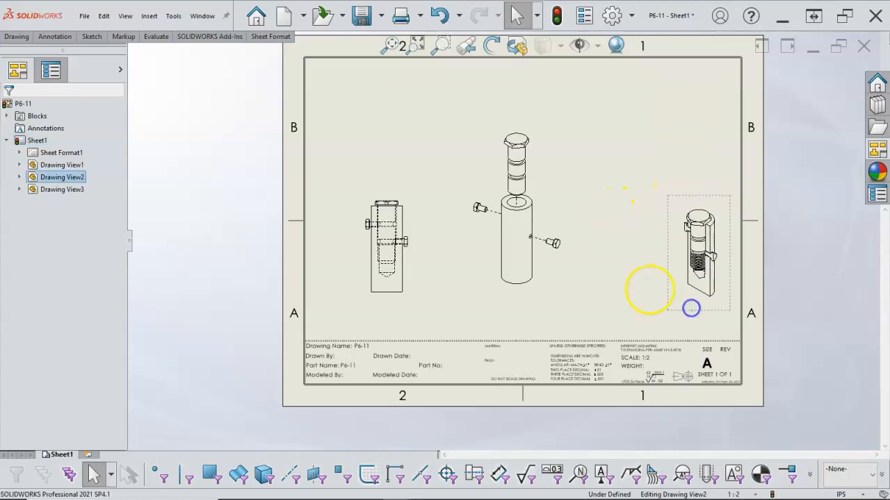
pyautogui.click(554, 292)
pyautogui.moveTo(559, 302); pyautogui.dragTo(560, 310)
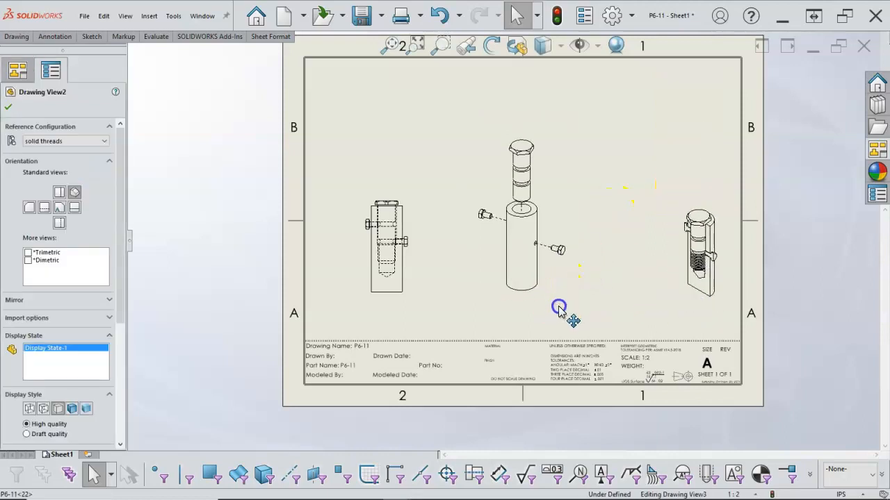
pyautogui.moveTo(423, 277); pyautogui.dragTo(670, 281)
pyautogui.moveTo(574, 299)
pyautogui.mouseDown()
pyautogui.moveTo(452, 306)
pyautogui.moveTo(448, 297)
pyautogui.mouseUp()
pyautogui.moveTo(686, 305); pyautogui.dragTo(526, 304)
pyautogui.moveTo(640, 311); pyautogui.dragTo(691, 303)
pyautogui.moveTo(561, 303); pyautogui.dragTo(584, 298)
pyautogui.click(596, 292)
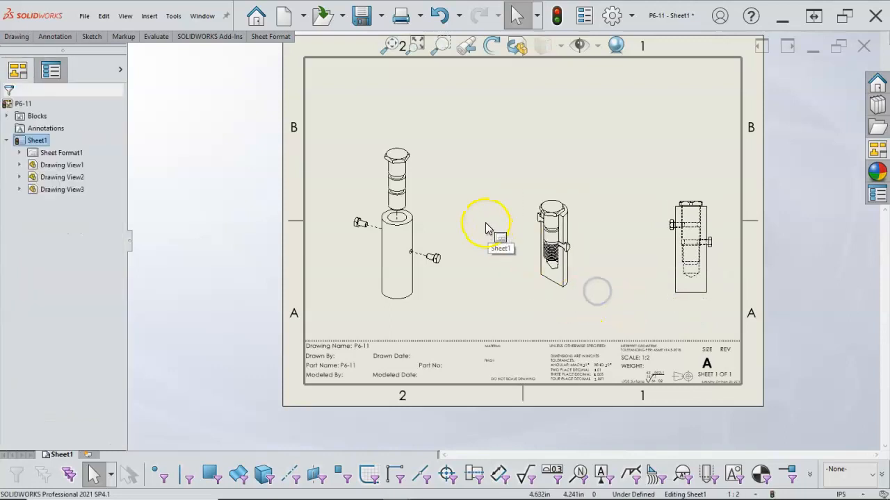
# Insert a bill of materials for the exploded view and place it in the sheet's upper-right corner.
pyautogui.click(438, 195)
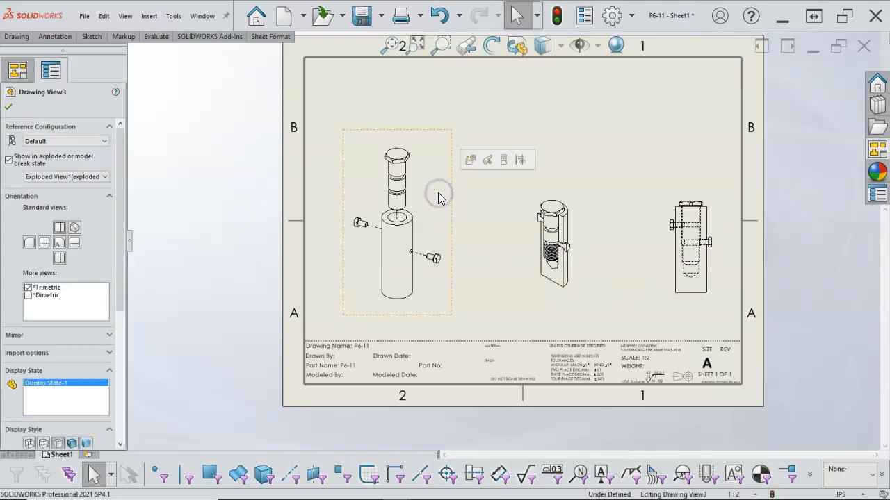
pyautogui.rightClick(441, 161)
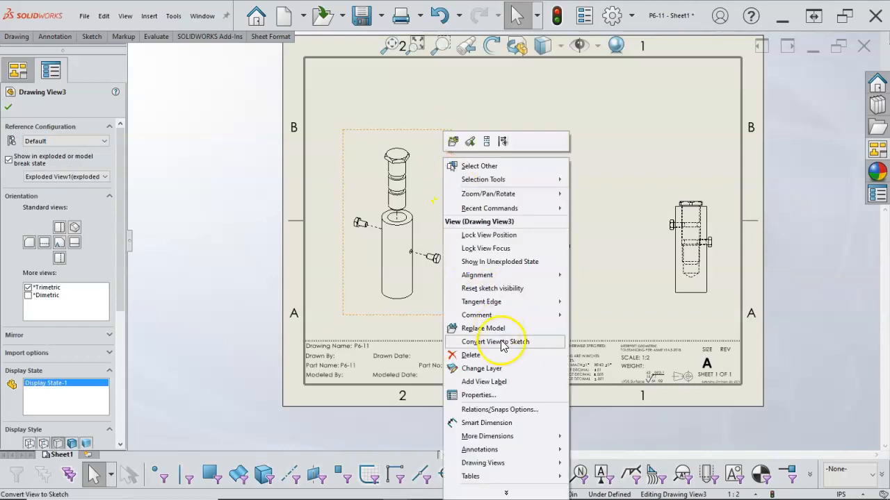
pyautogui.moveTo(508, 452)
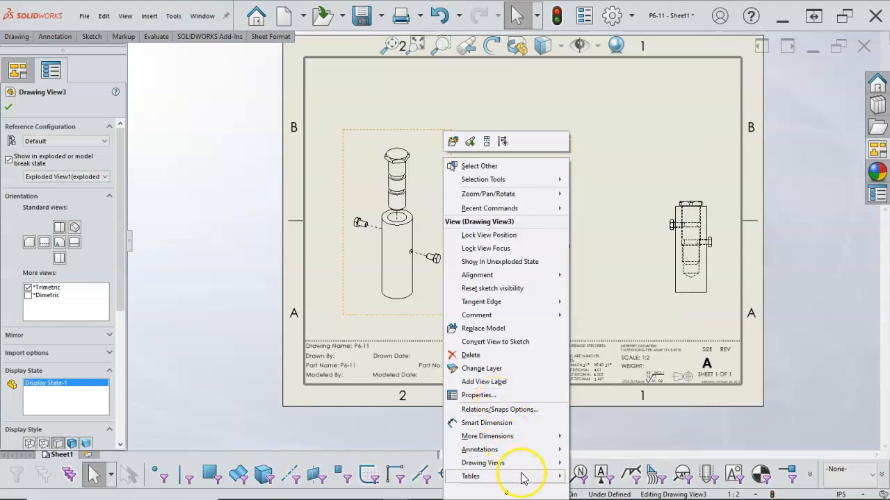
pyautogui.moveTo(523, 476)
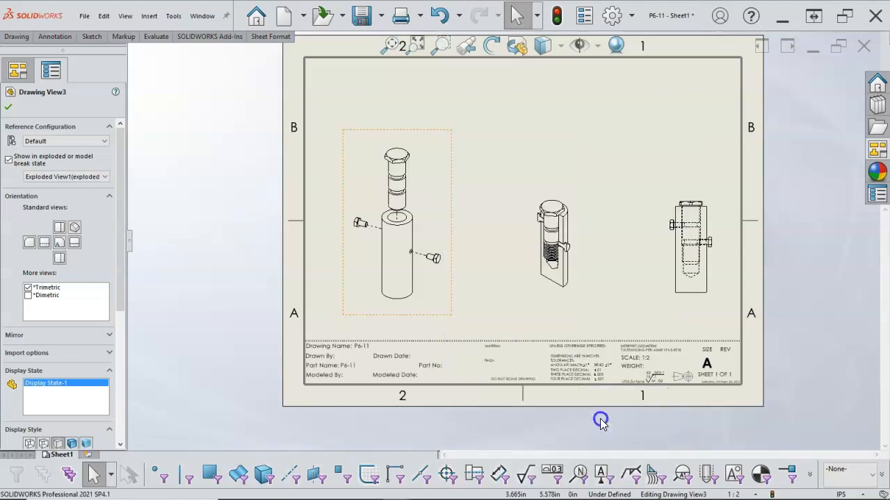
pyautogui.click(604, 421)
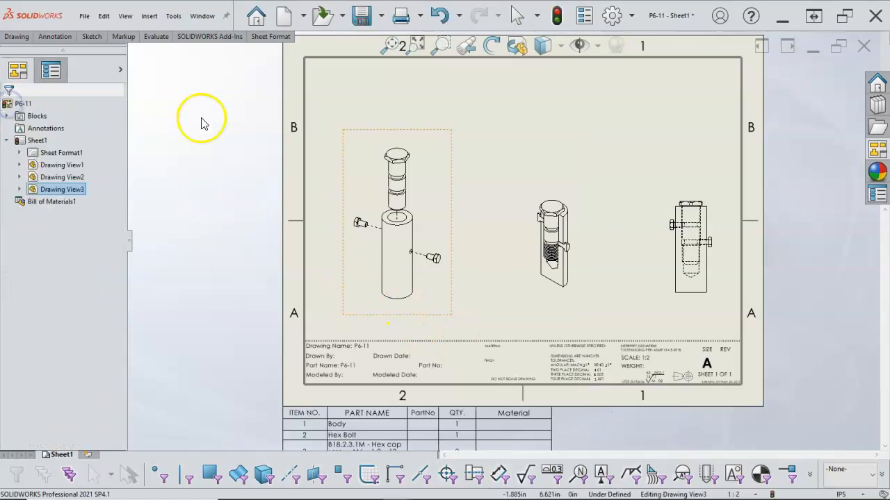
pyautogui.click(463, 63)
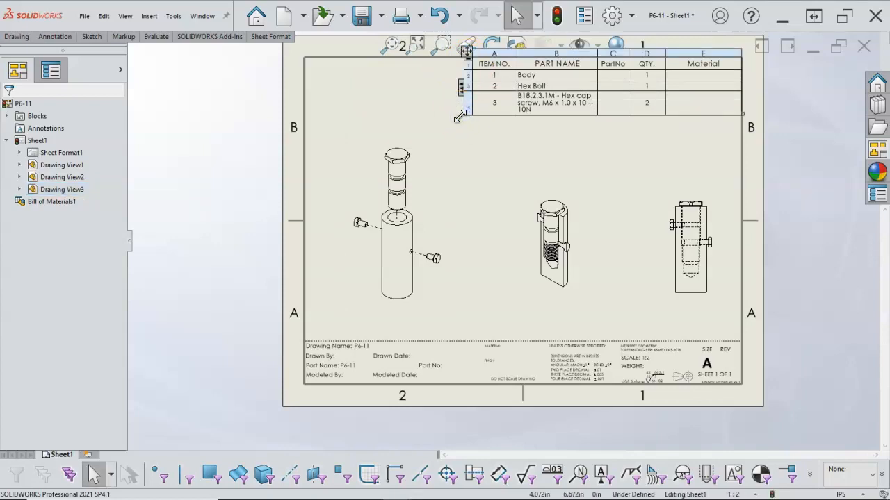
pyautogui.click(594, 213)
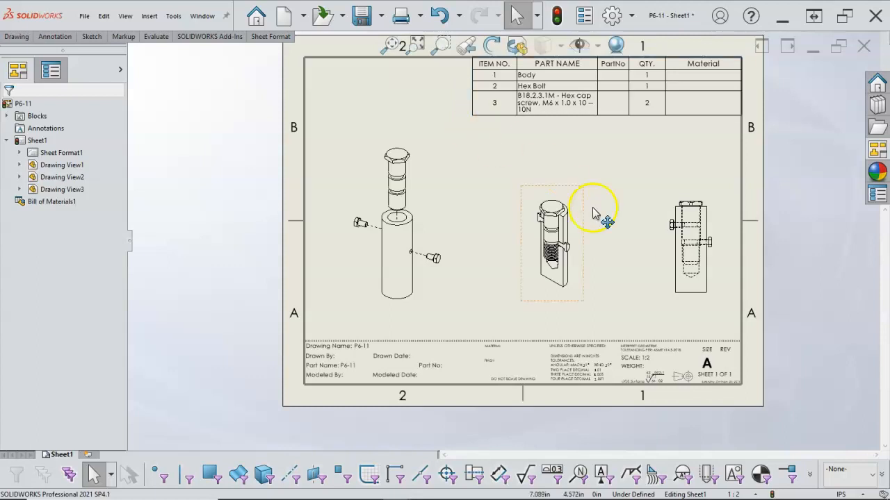
pyautogui.click(441, 185)
pyautogui.click(638, 299)
pyautogui.click(822, 362)
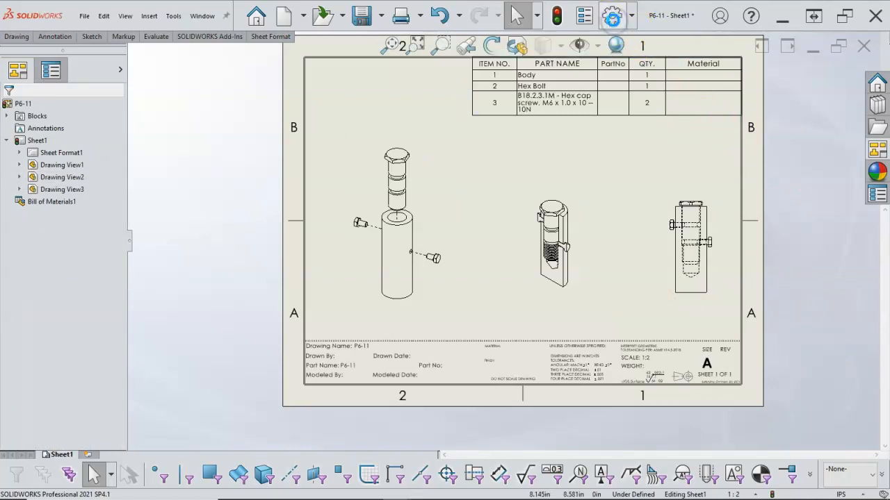
# Check the layer settings for revision and bill of materials tables in the document properties, leaving without changes.
pyautogui.click(612, 19)
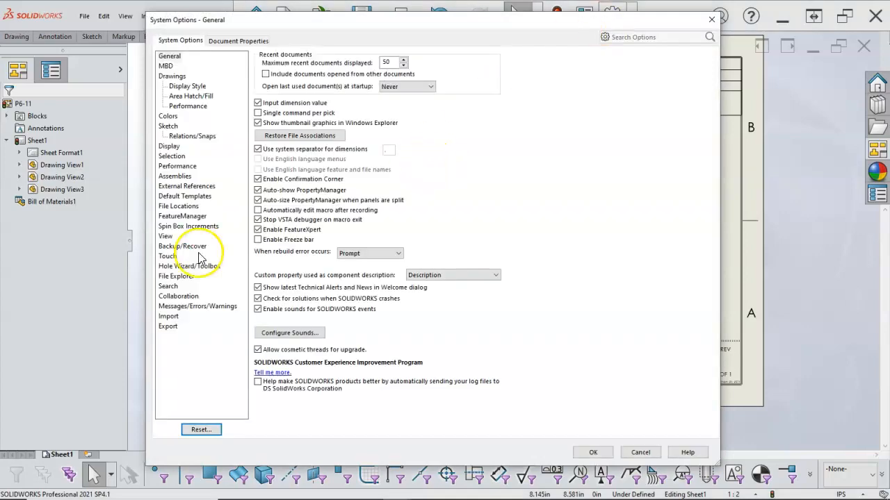
pyautogui.click(247, 40)
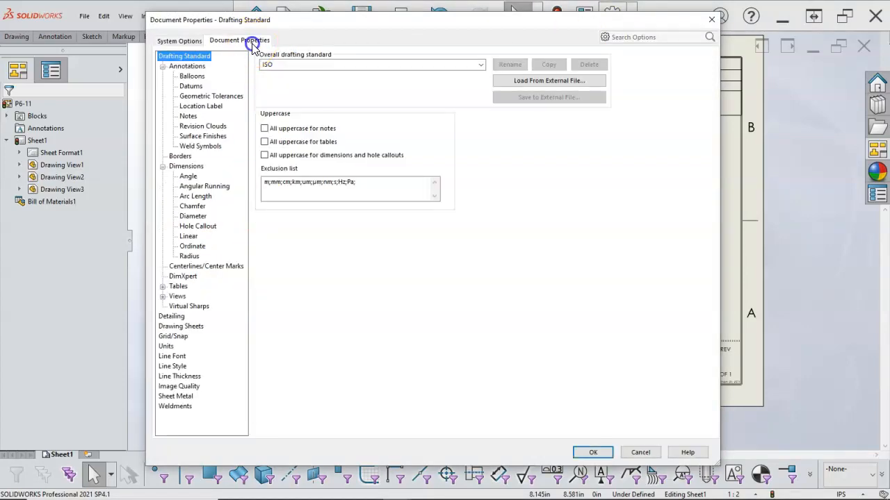
pyautogui.click(162, 289)
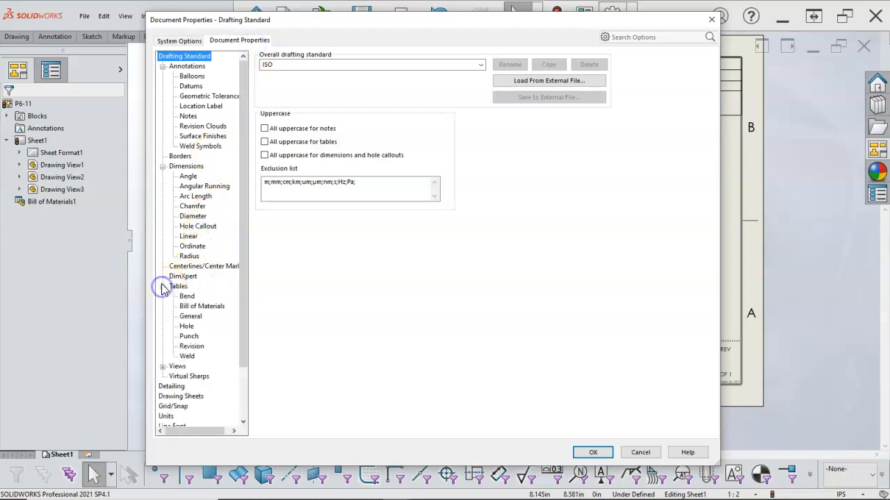
pyautogui.click(196, 346)
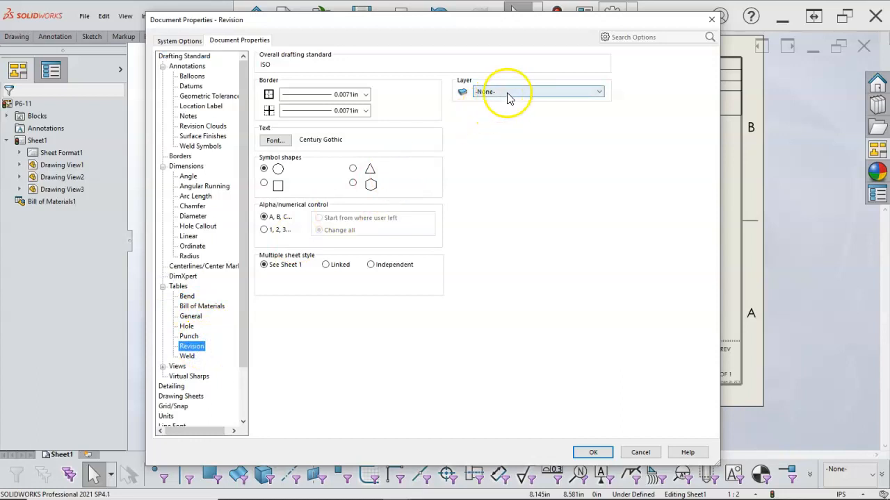
pyautogui.click(198, 306)
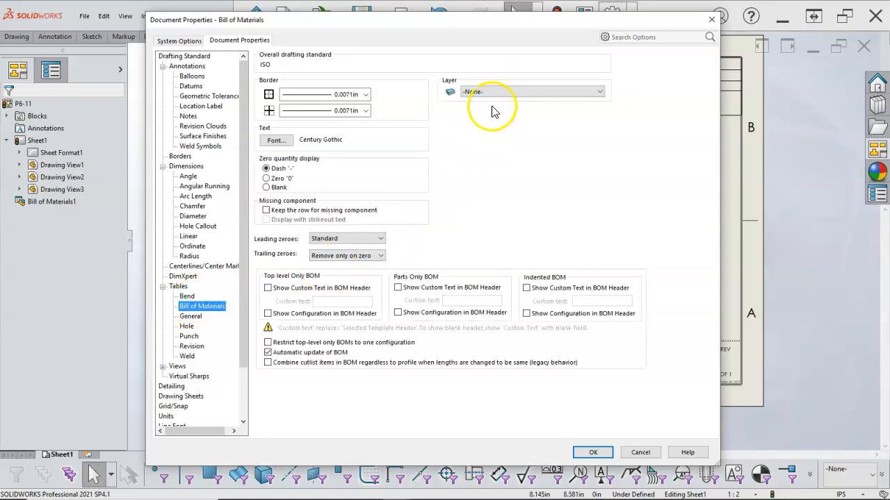
pyautogui.click(646, 453)
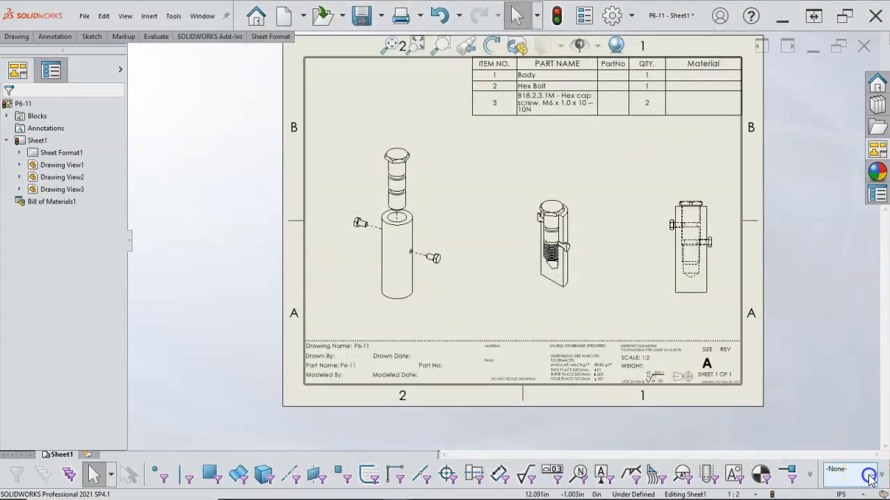
# Set the drawing's active layer to -Per Standard-.
pyautogui.click(869, 473)
pyautogui.click(846, 424)
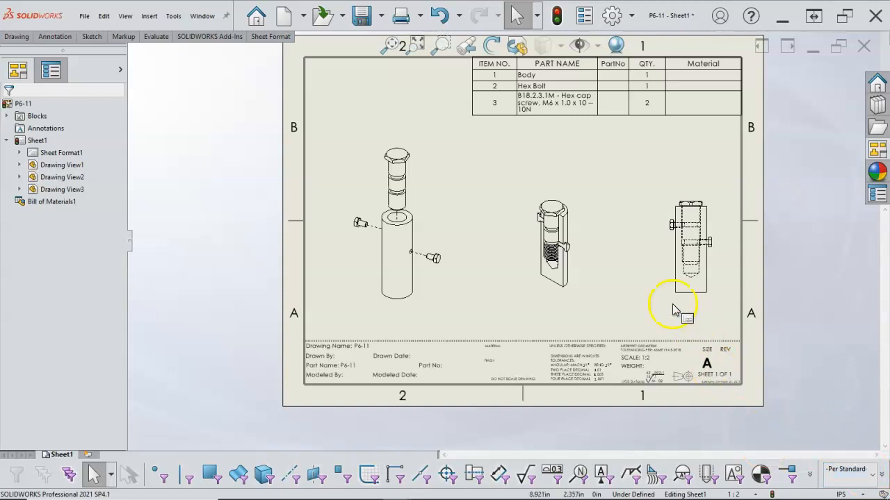
pyautogui.click(611, 255)
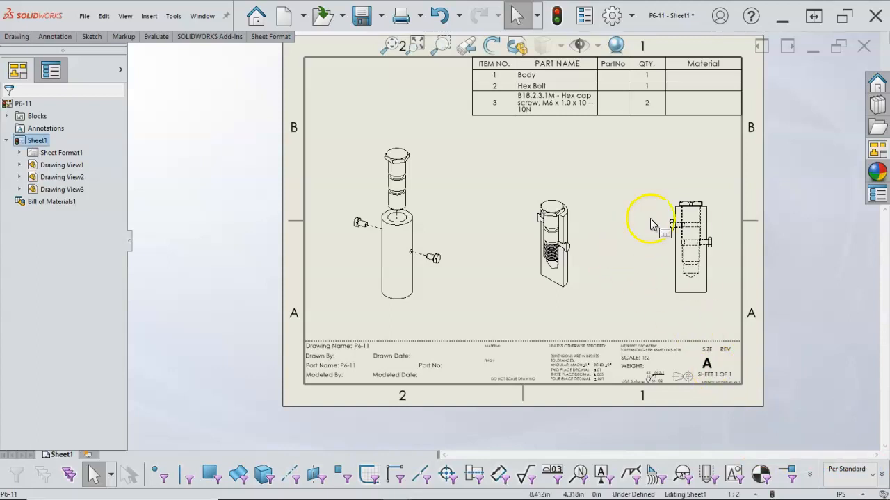
# Check which layer the document's drafting standard assigns to linear dimensions.
pyautogui.click(614, 16)
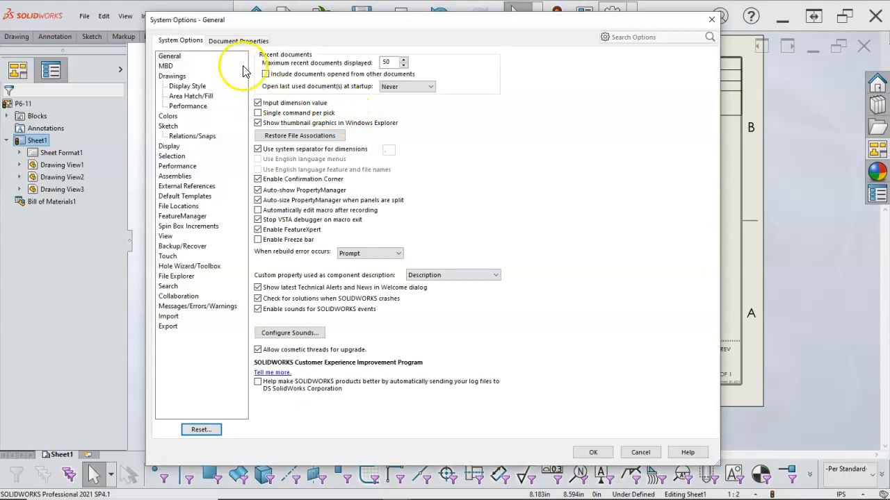
pyautogui.click(238, 41)
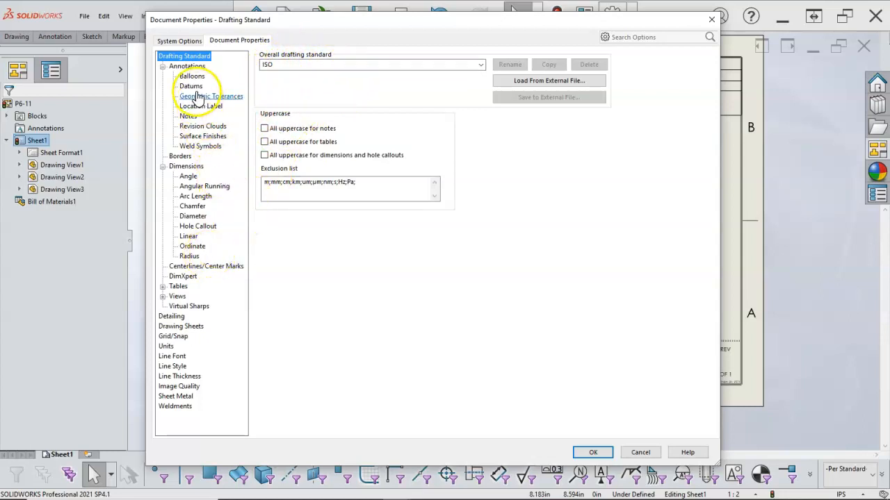
pyautogui.click(188, 236)
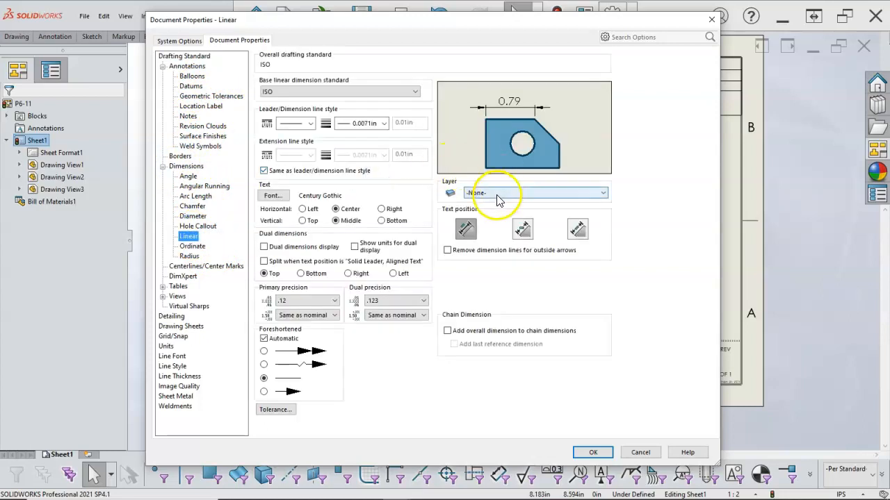
# Load the drafting standard MY ISO-MODIFIED.sldstd from the SW2021 System folder, check its linear dimension layer and apply it.
pyautogui.click(204, 60)
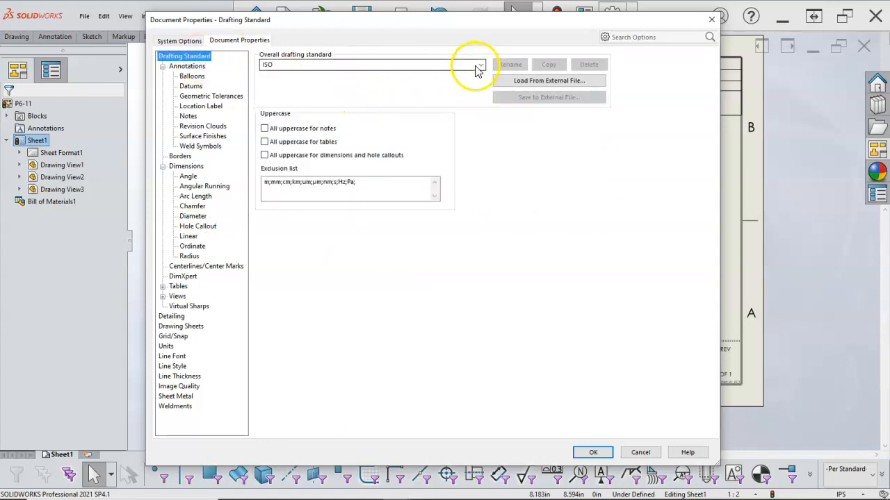
pyautogui.click(515, 80)
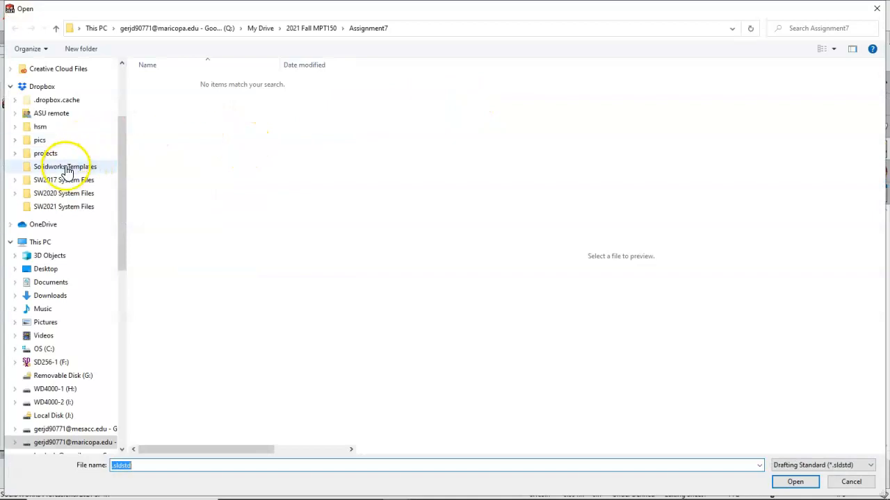
pyautogui.scroll(2, 82, 179)
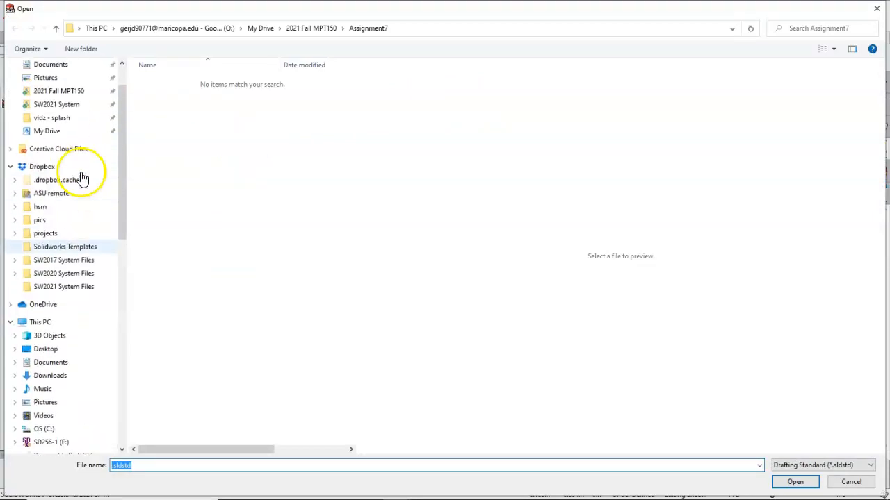
pyautogui.scroll(1, 82, 179)
pyautogui.click(63, 153)
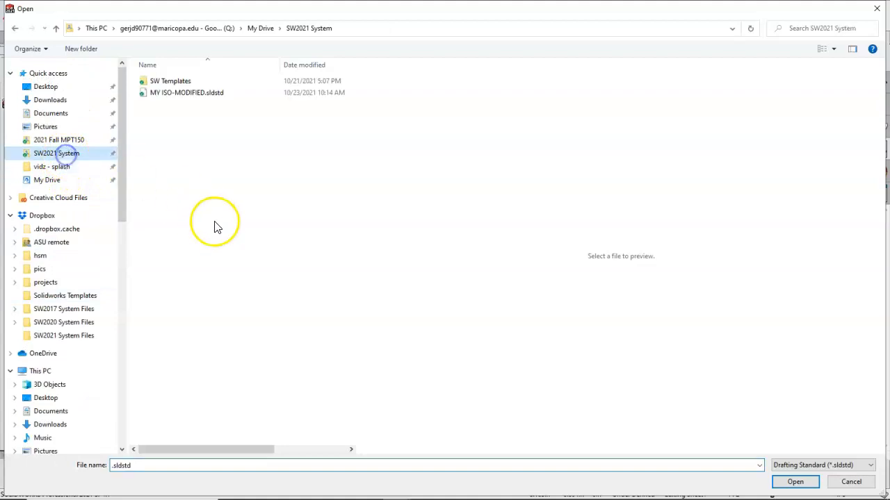
pyautogui.click(207, 93)
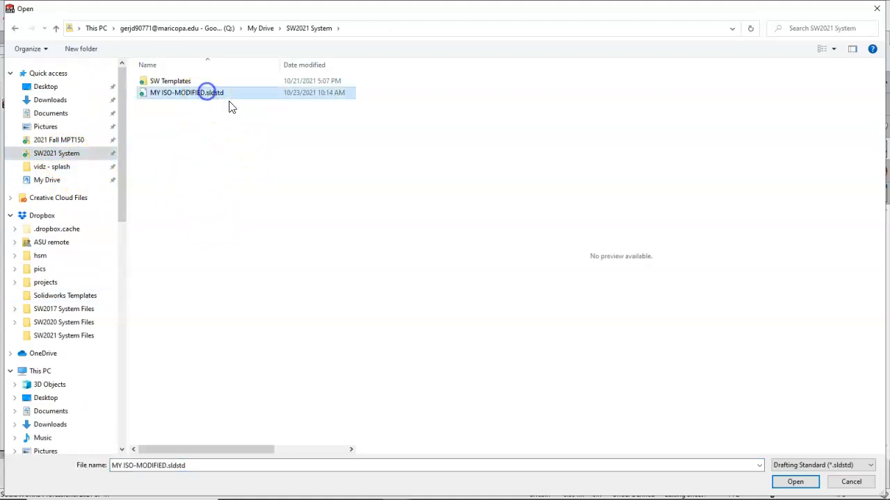
pyautogui.click(795, 481)
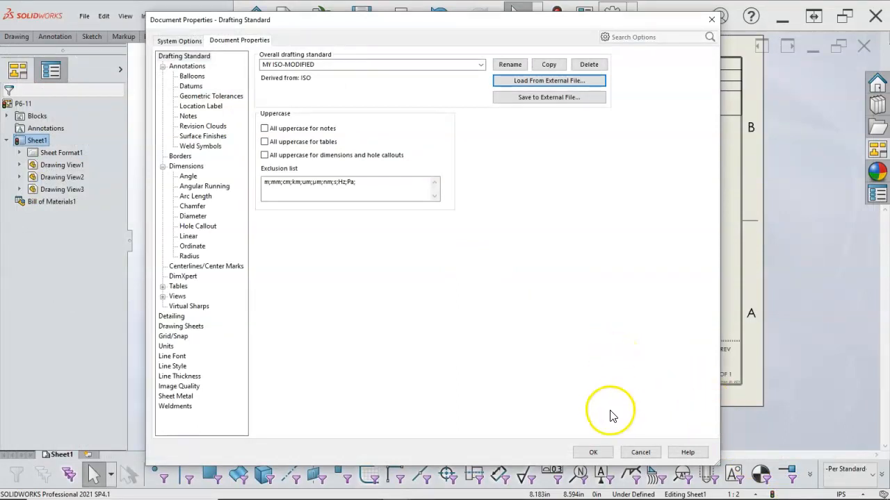
pyautogui.click(201, 239)
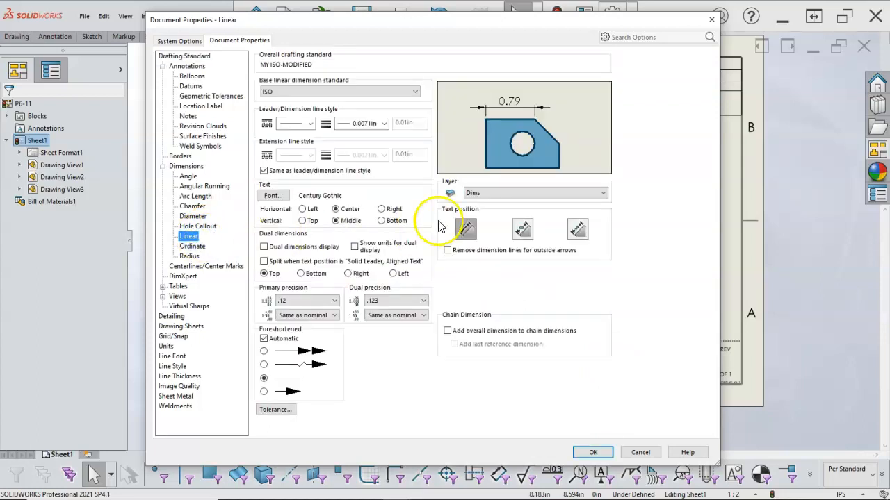
pyautogui.click(587, 452)
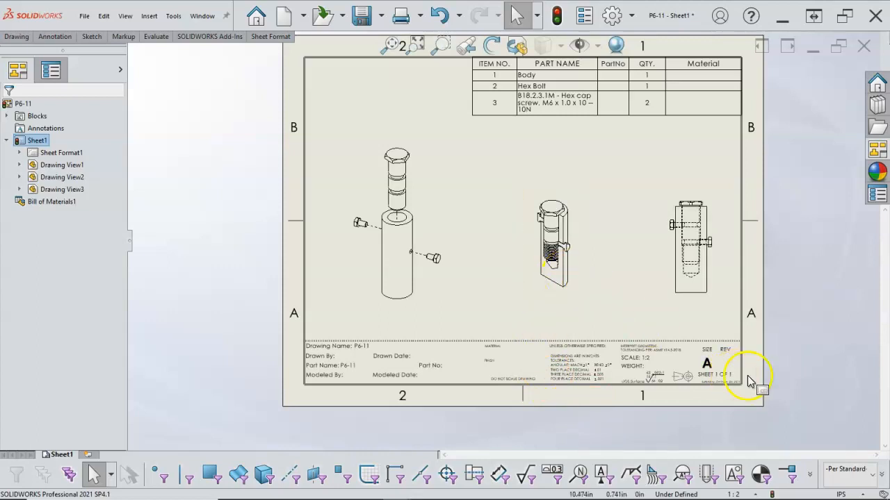
# Add auto balloons to the exploded view, laid out in a column along its left side with magnetic lines.
pyautogui.click(431, 207)
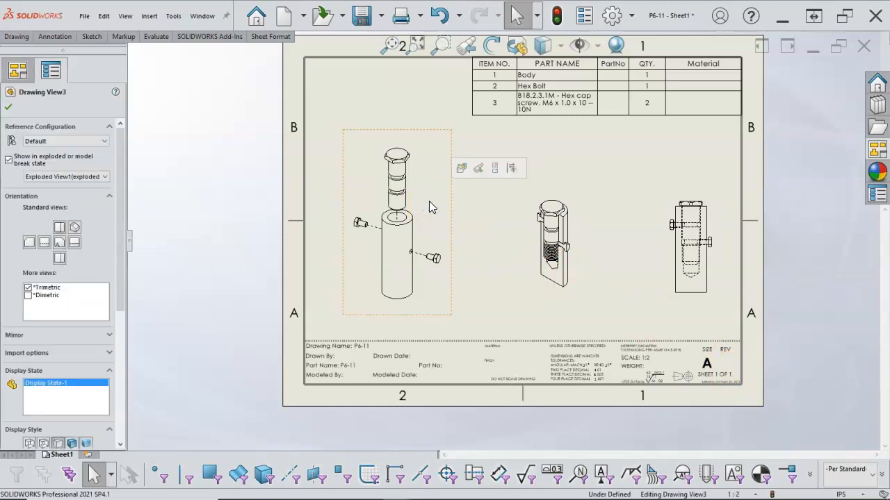
pyautogui.click(433, 186)
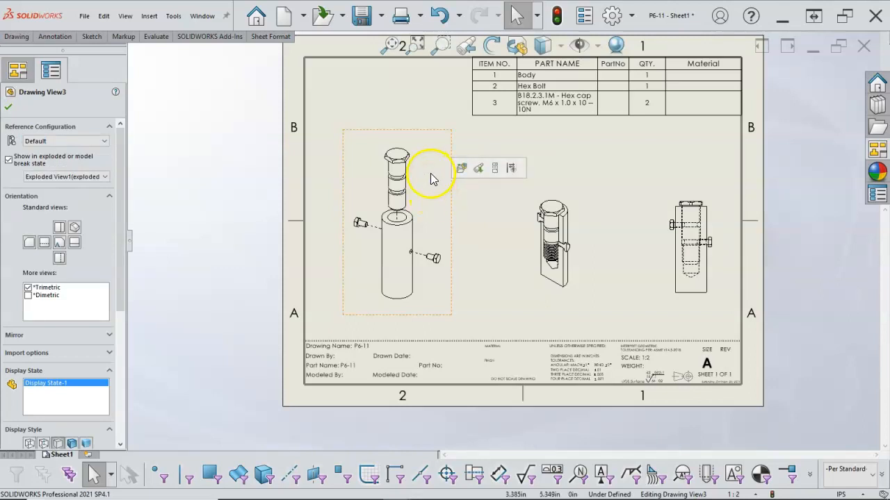
pyautogui.click(60, 40)
pyautogui.click(212, 79)
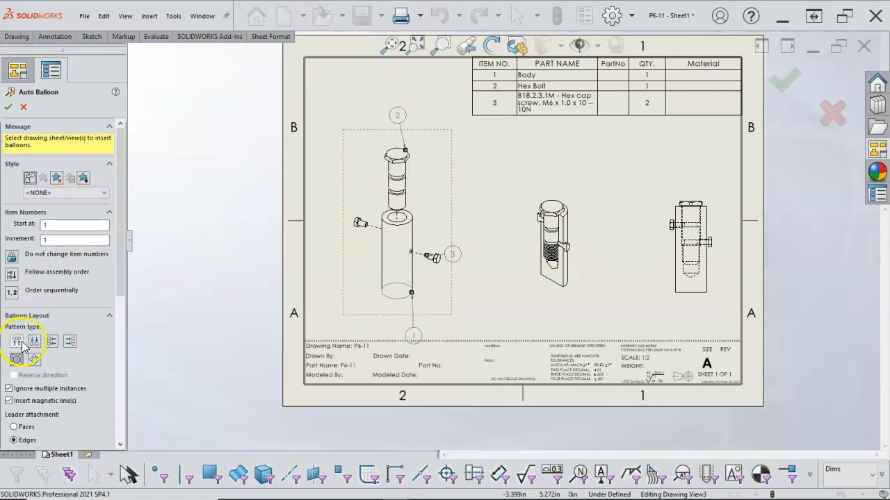
pyautogui.click(53, 343)
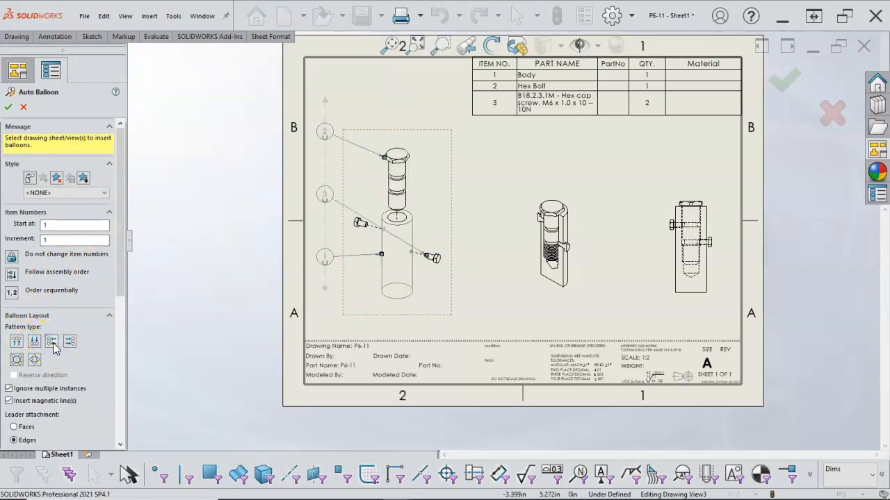
pyautogui.click(70, 342)
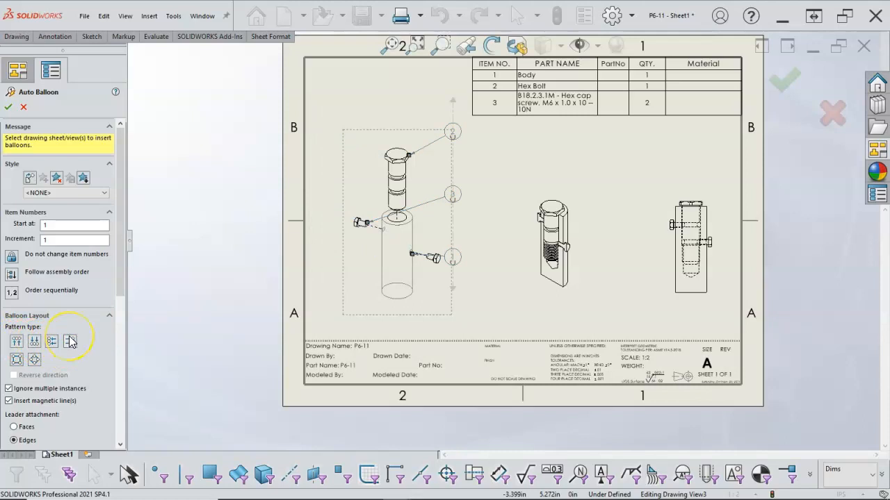
pyautogui.click(54, 342)
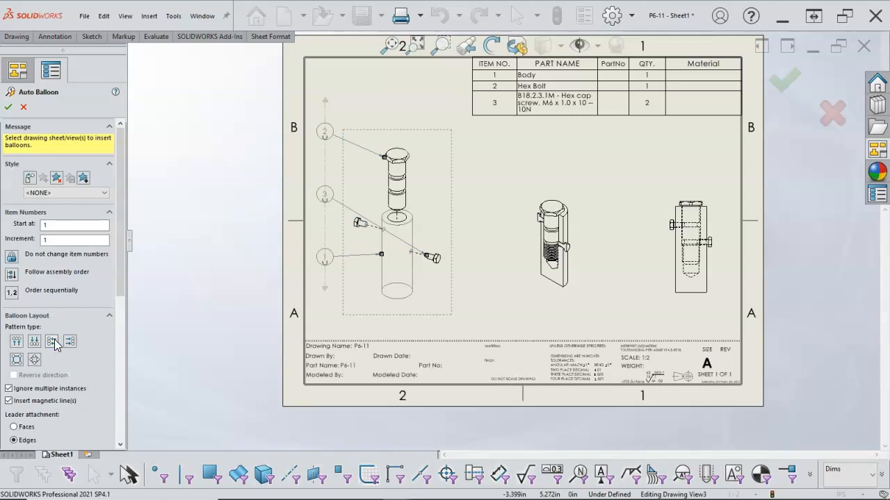
pyautogui.click(8, 106)
# Reattach the leader of balloon 3 to the hex cap screw on the left side of the exploded body.
pyautogui.scroll(-3, 316, 217)
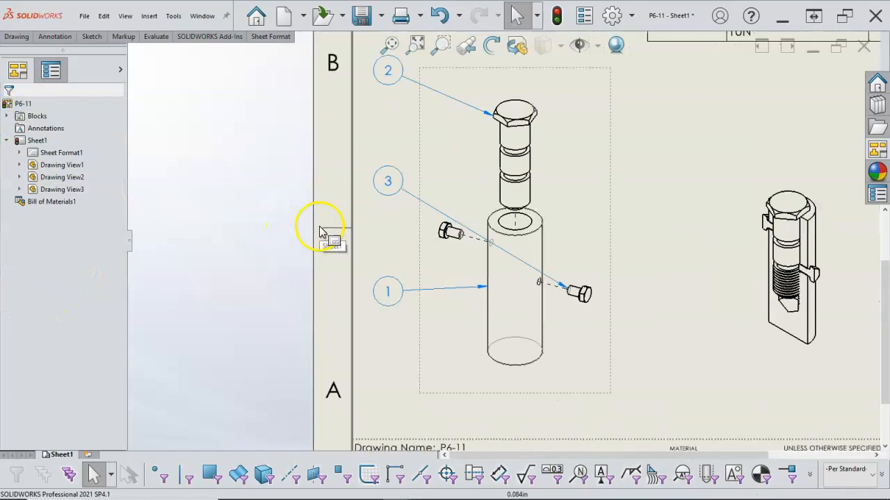
pyautogui.click(387, 182)
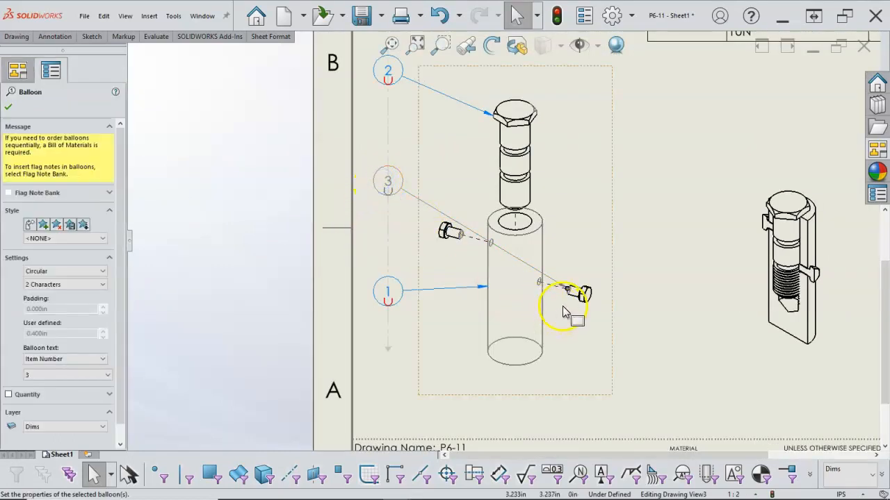
pyautogui.moveTo(571, 293); pyautogui.dragTo(460, 234)
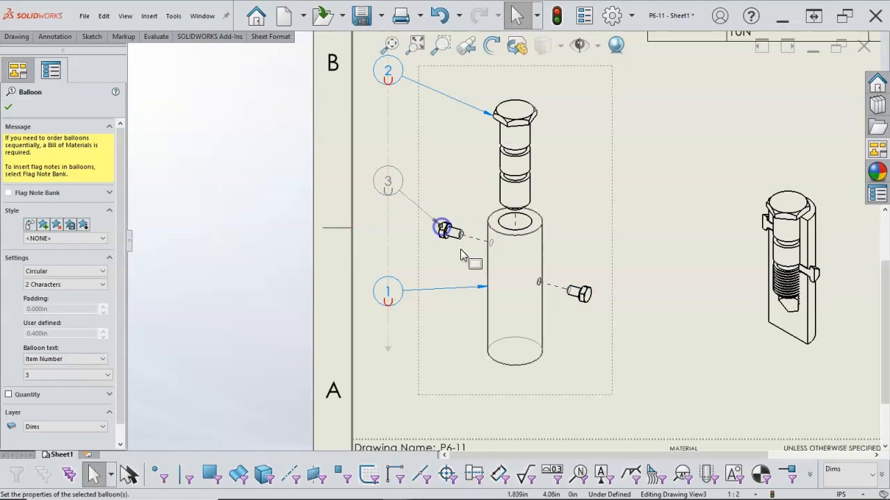
pyautogui.click(569, 234)
# Move the balloon column closer to the exploded parts and shift the exploded view slightly toward the sheet's centre.
pyautogui.scroll(3, 571, 234)
pyautogui.scroll(-1, 570, 229)
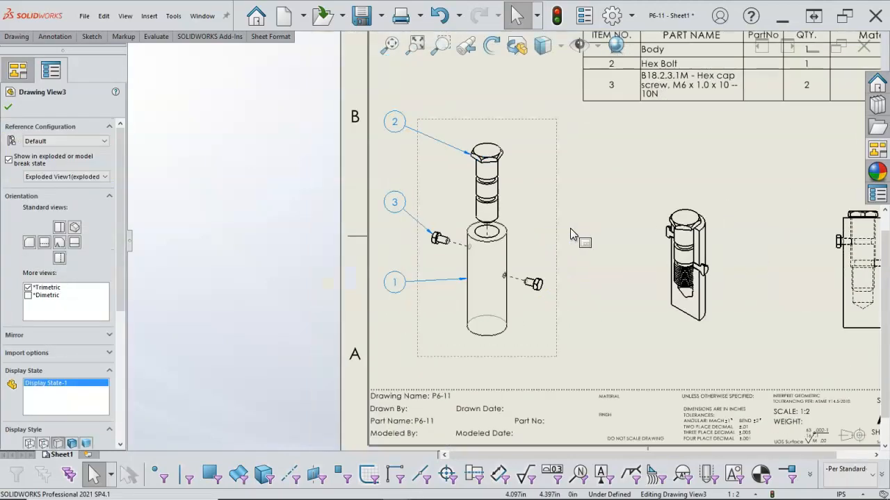
pyautogui.scroll(4, 567, 228)
pyautogui.scroll(-2, 617, 236)
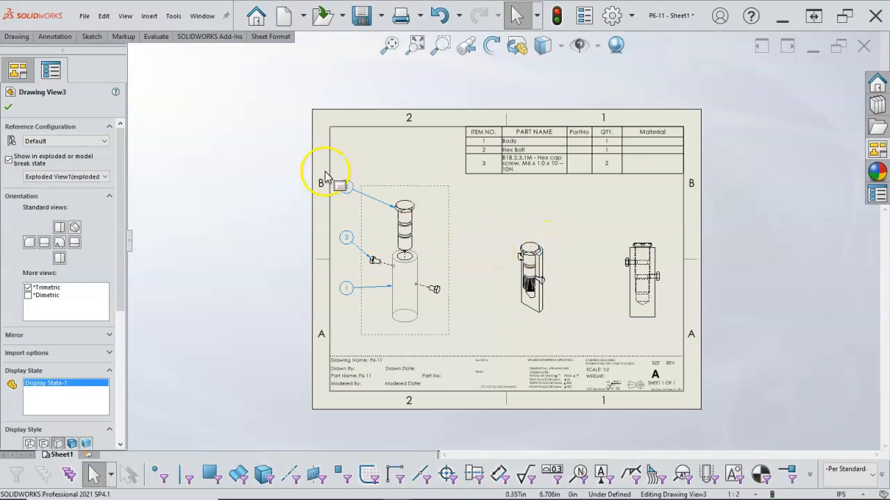
pyautogui.moveTo(351, 195); pyautogui.dragTo(354, 222)
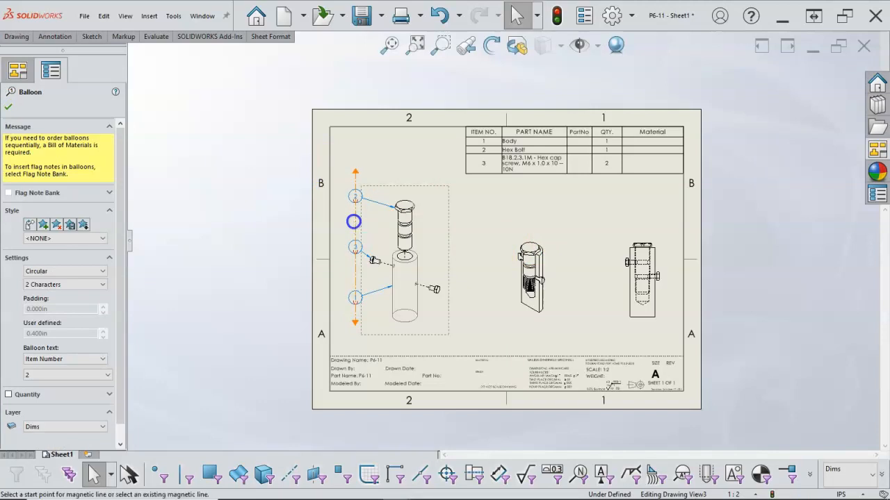
pyautogui.click(466, 257)
pyautogui.moveTo(450, 258); pyautogui.dragTo(469, 258)
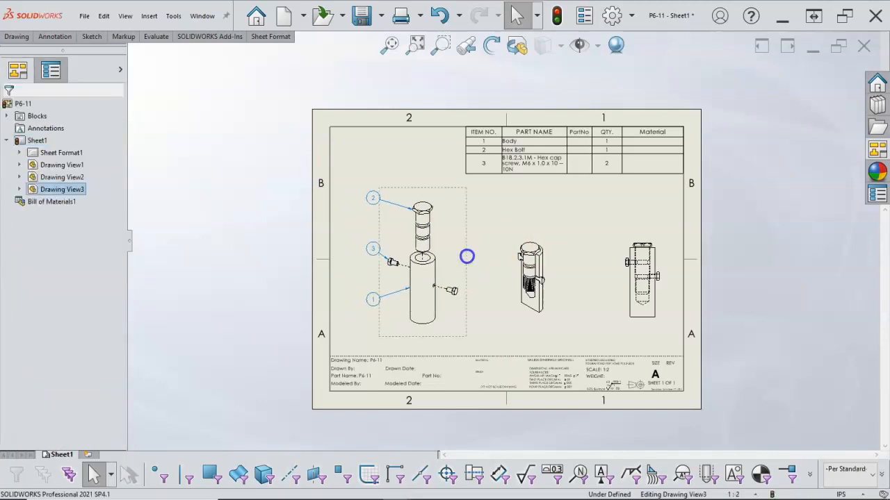
pyautogui.click(491, 277)
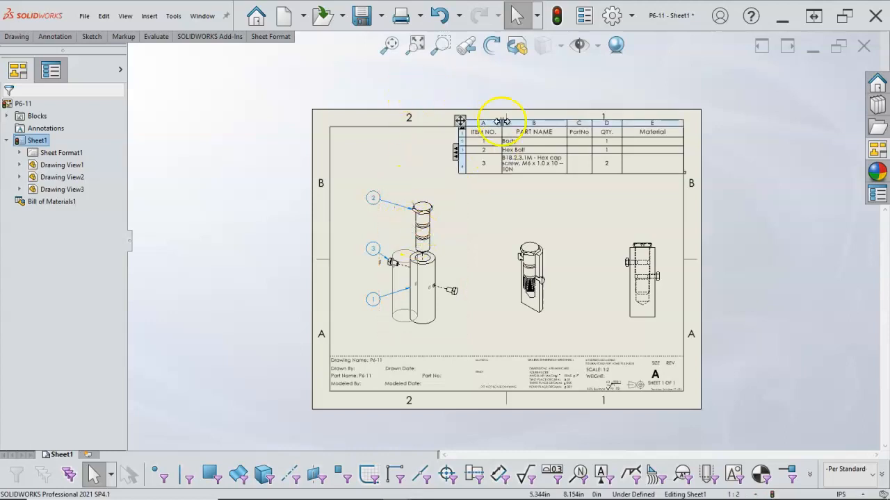
# Rebuild the drawing and check the updated bill of materials and views on the sheet.
pyautogui.click(559, 21)
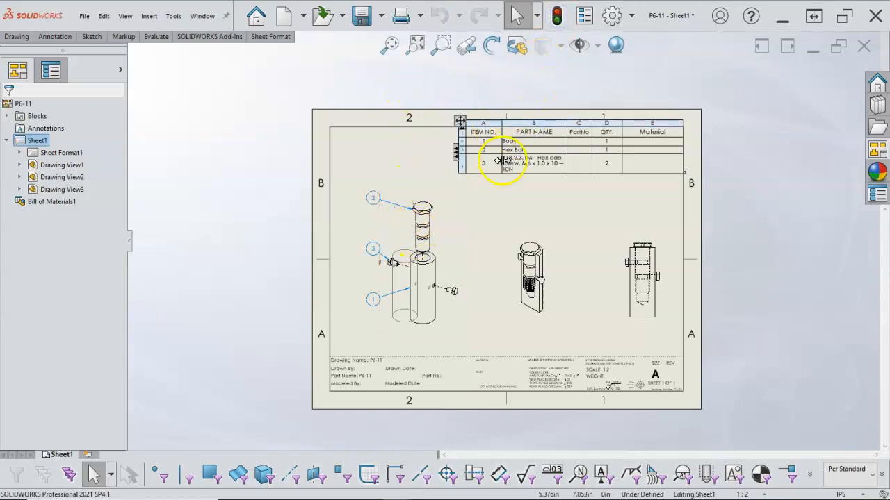
pyautogui.scroll(-3, 477, 221)
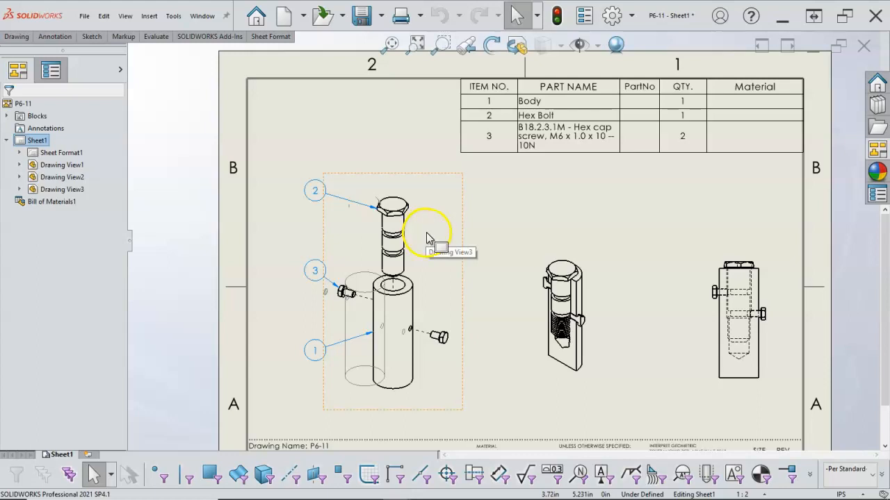
pyautogui.scroll(5, 426, 212)
pyautogui.scroll(-4, 497, 256)
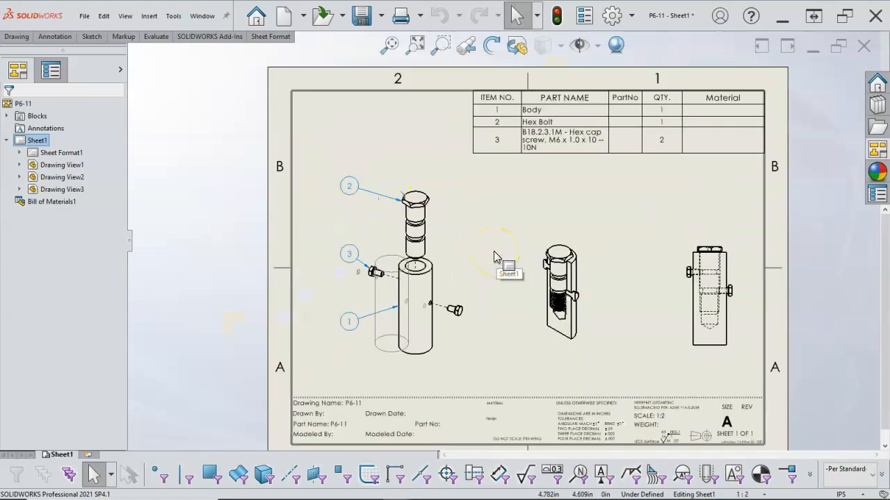
# Switch to the P6-11.SLDASM assembly and expand the Body component in its feature tree.
pyautogui.click(192, 17)
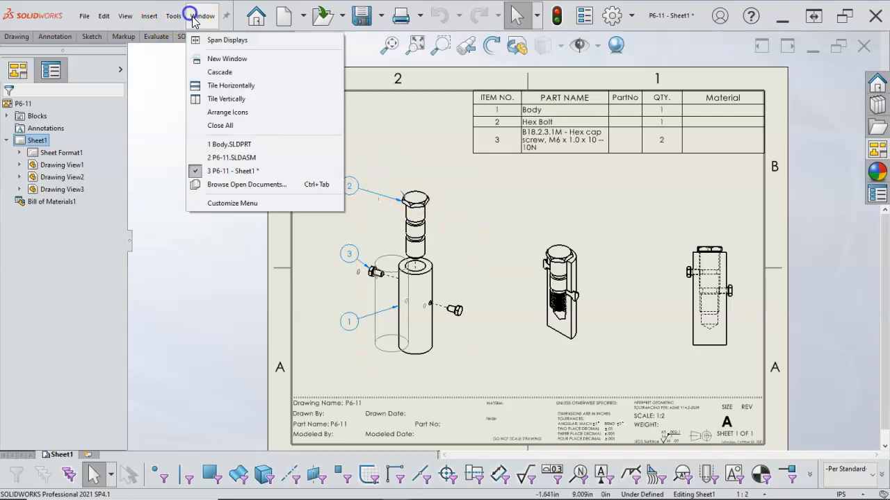
pyautogui.click(250, 157)
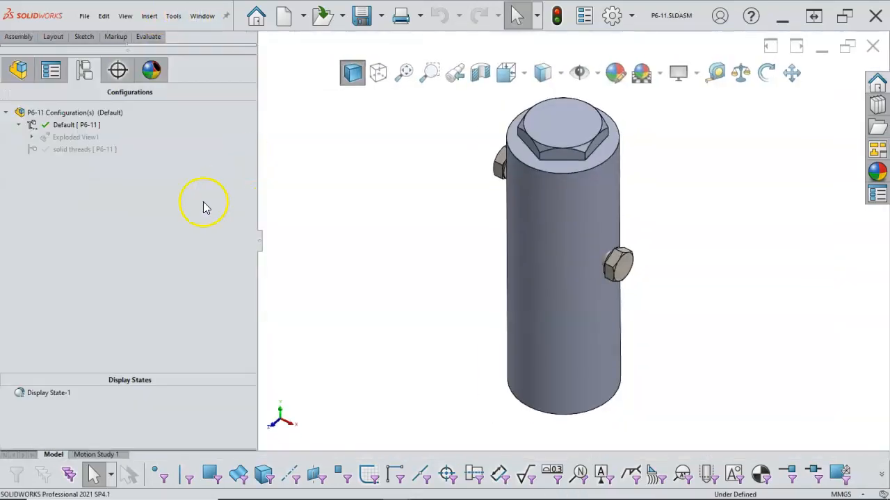
pyautogui.click(25, 68)
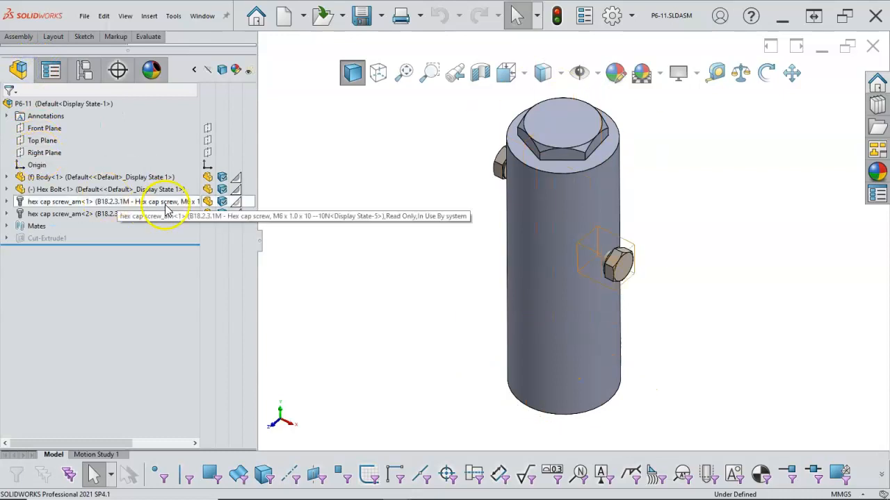
pyautogui.click(7, 177)
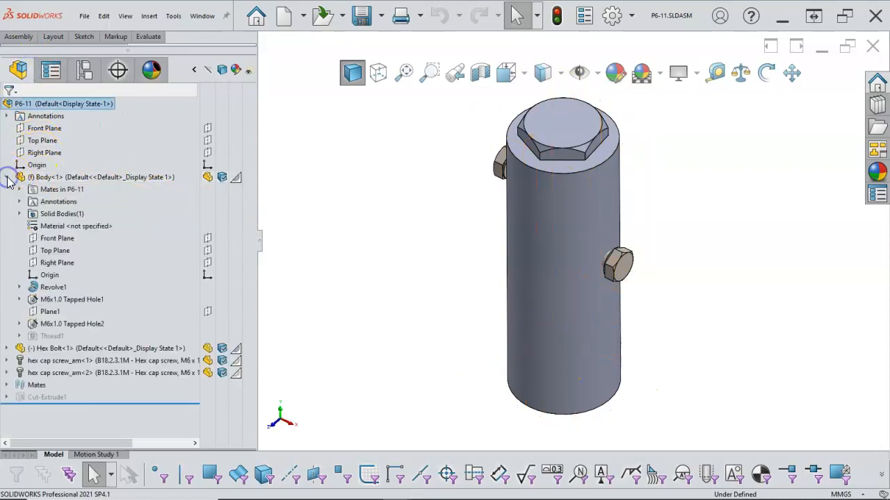
# Assign 6061 Alloy from the Aluminium Alloys category to the Body, linking display states to configurations.
pyautogui.rightClick(89, 227)
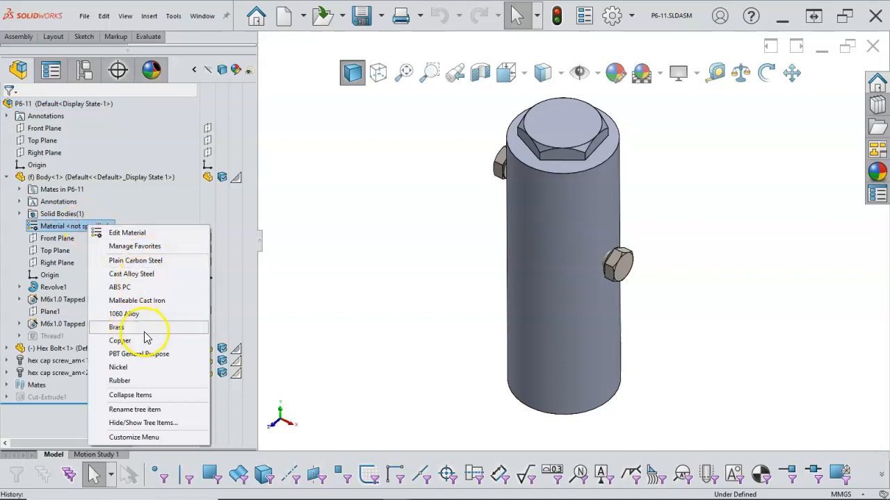
pyautogui.click(146, 278)
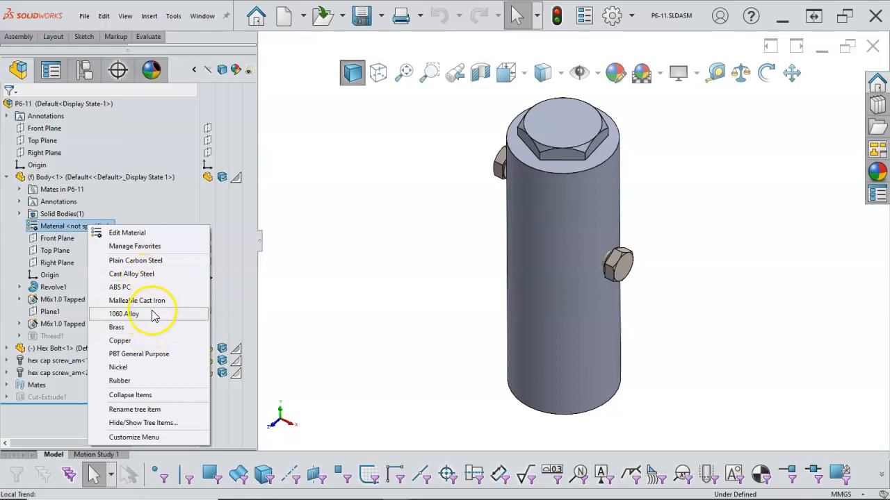
pyautogui.click(140, 237)
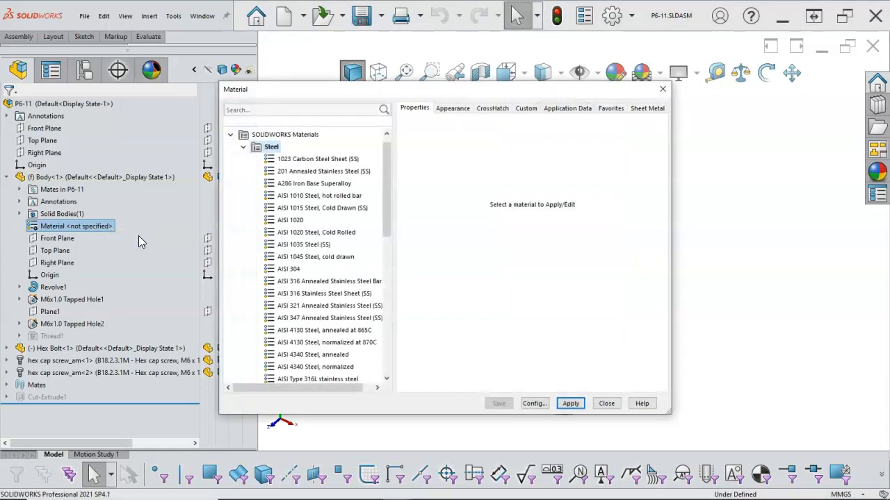
pyautogui.click(242, 148)
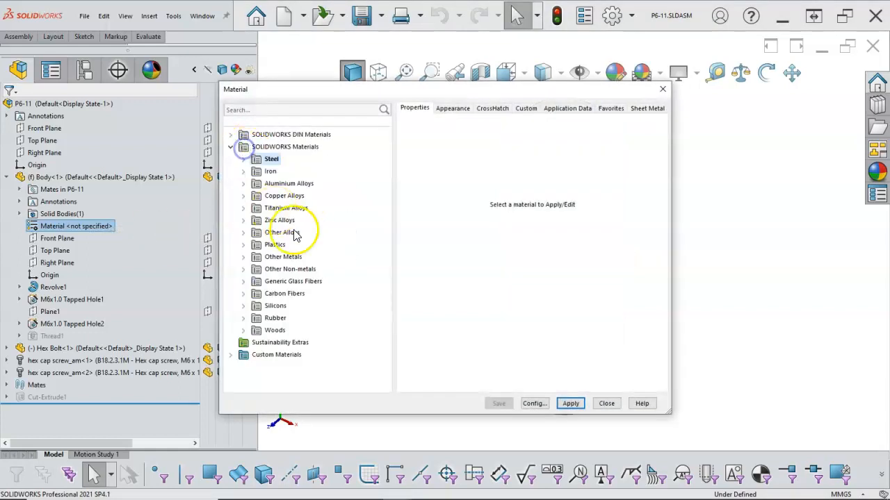
pyautogui.click(243, 184)
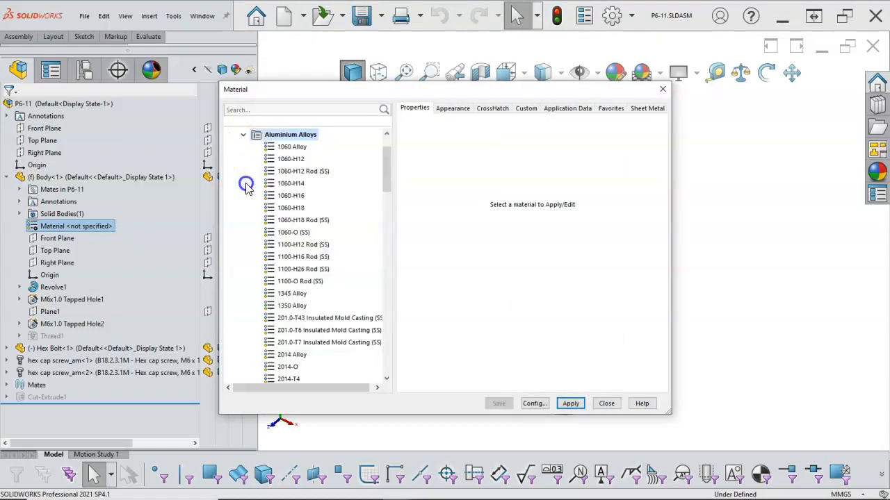
pyautogui.scroll(-10, 299, 242)
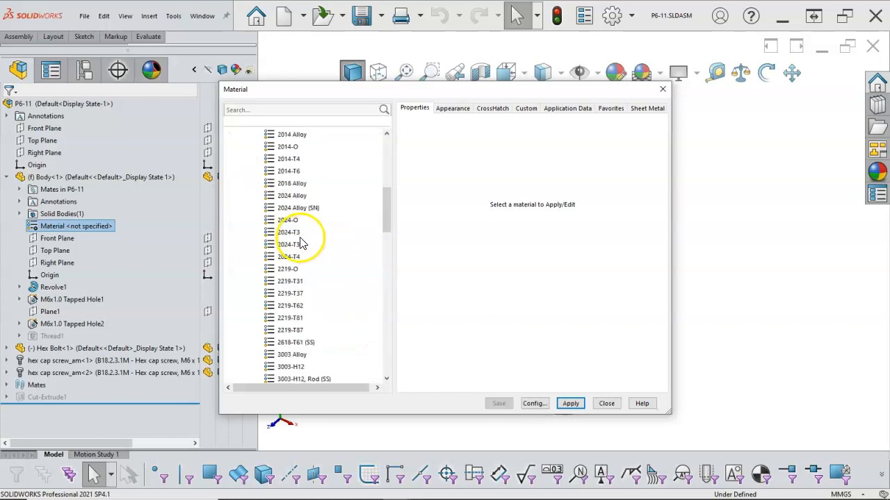
pyautogui.scroll(-5, 302, 243)
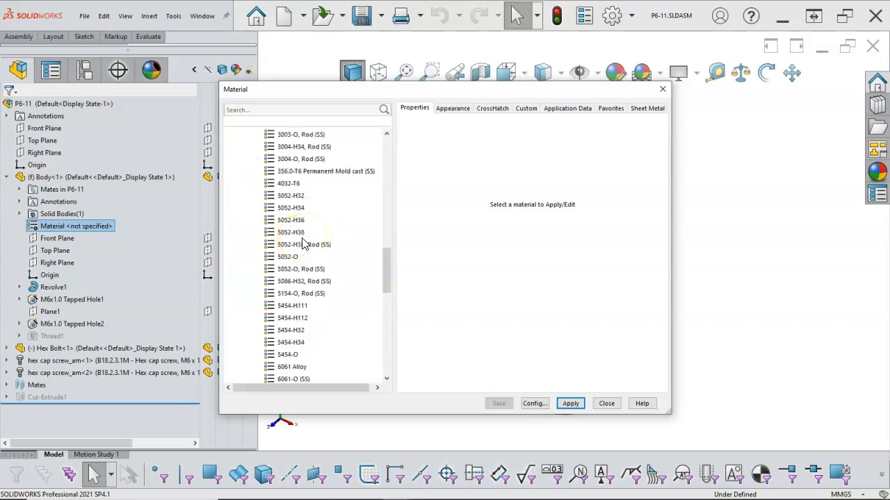
pyautogui.scroll(-4, 303, 243)
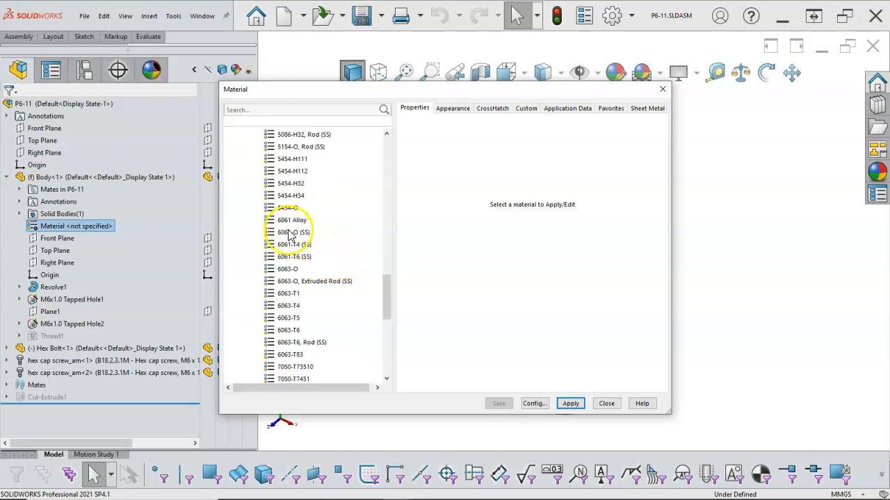
pyautogui.click(289, 222)
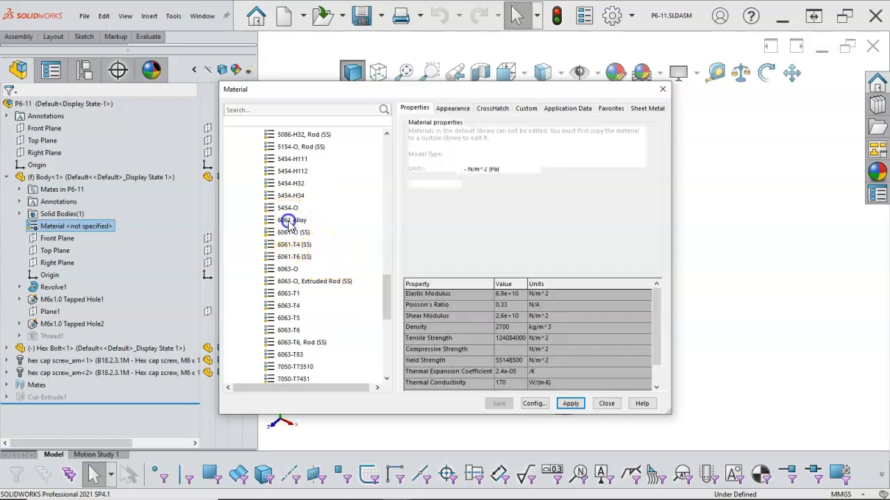
pyautogui.click(564, 405)
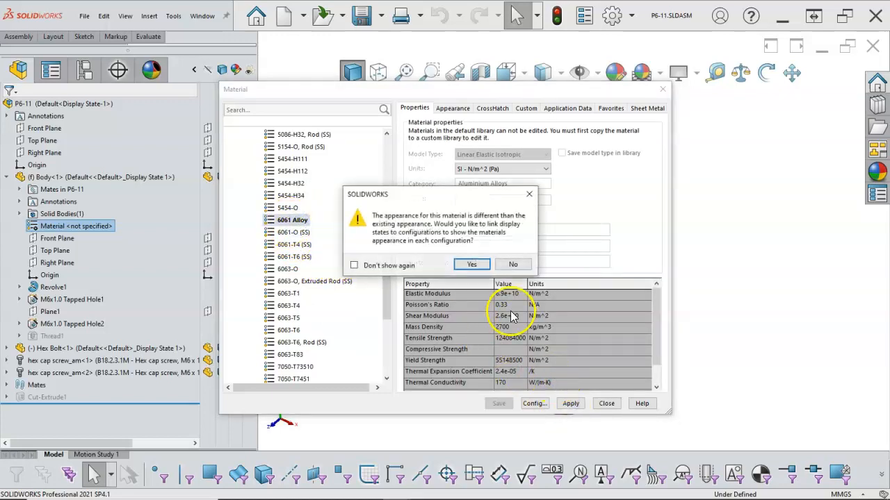
pyautogui.click(469, 265)
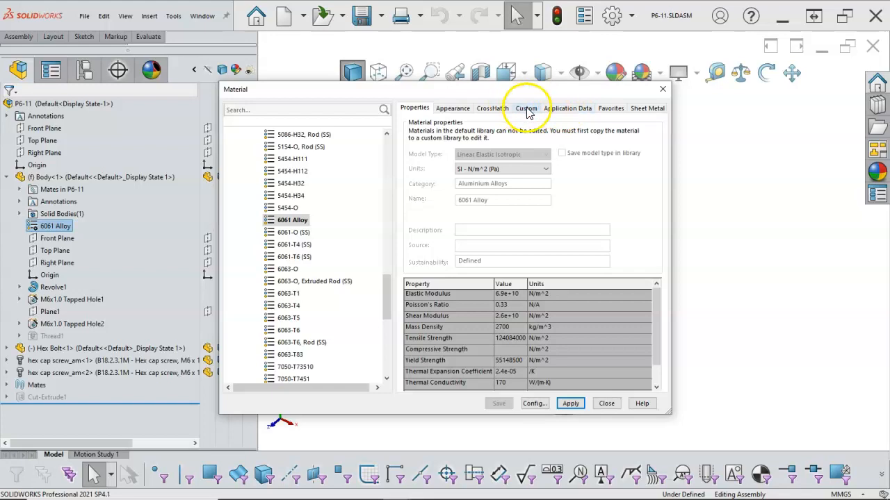
# Add 6061 Alloy to the favorite materials.
pyautogui.click(590, 110)
pyautogui.click(601, 111)
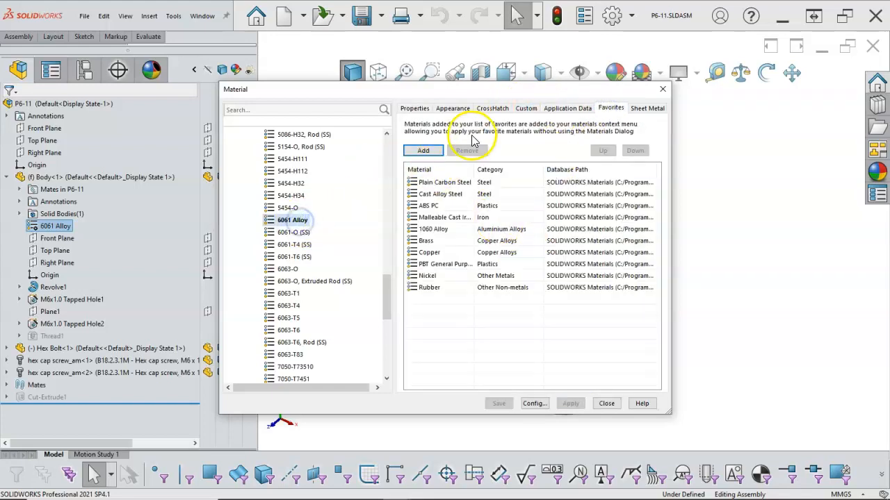
pyautogui.click(425, 151)
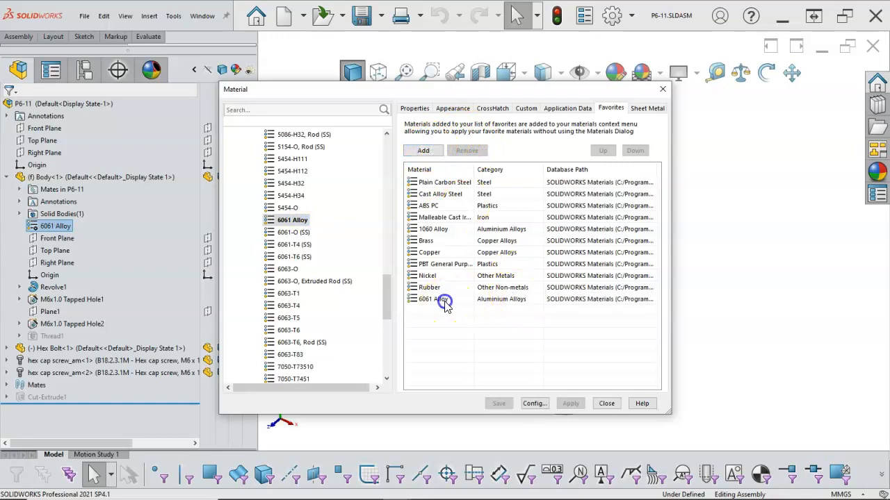
# Move 6061 Alloy to the first place in the favorite materials and close the material editor.
pyautogui.click(443, 301)
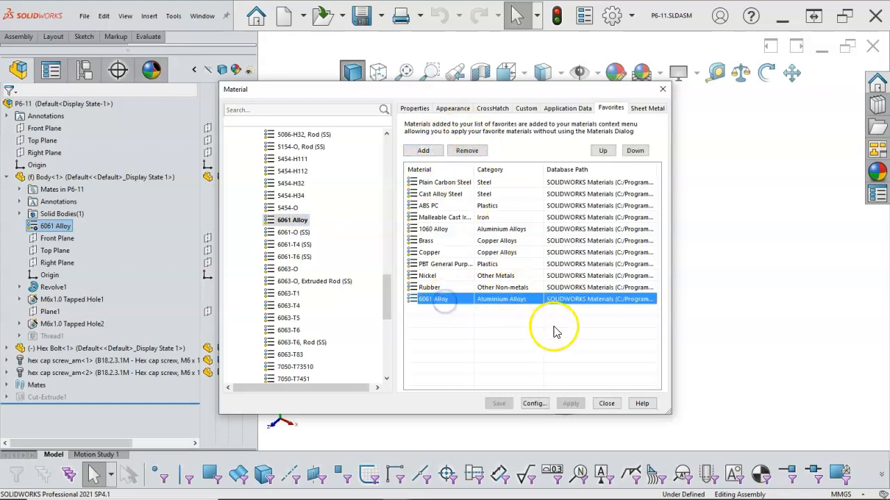
pyautogui.click(603, 151)
pyautogui.click(604, 151)
pyautogui.click(603, 151)
pyautogui.click(603, 151)
pyautogui.click(603, 152)
pyautogui.click(603, 152)
pyautogui.click(603, 152)
pyautogui.click(603, 152)
pyautogui.click(603, 151)
pyautogui.click(603, 152)
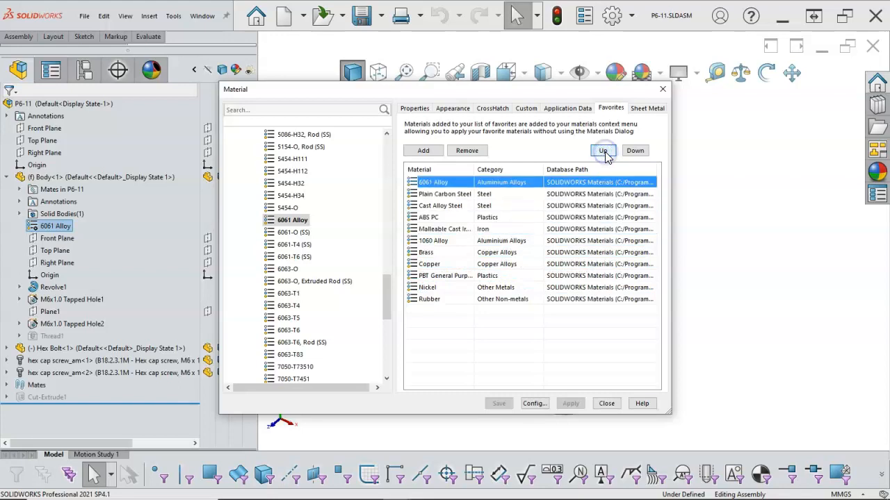
pyautogui.click(606, 404)
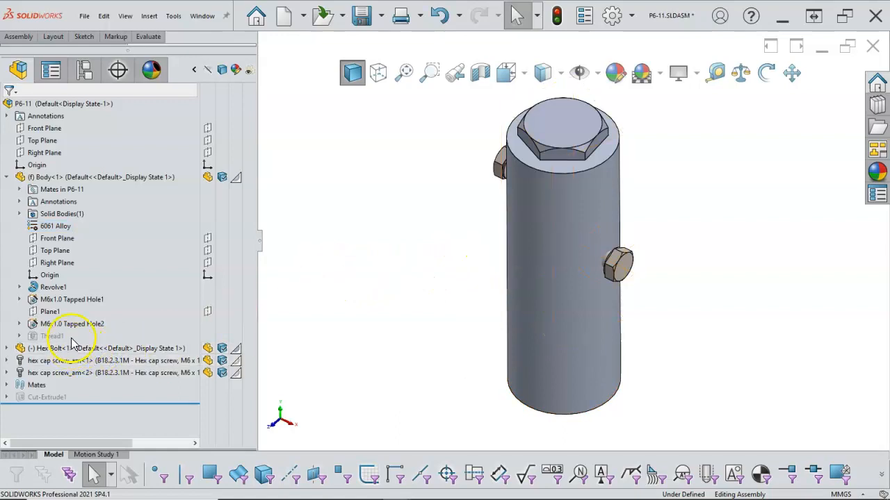
# Assign the favorite material 6061 Alloy to the Hex Bolt, linking display states to configurations.
pyautogui.click(7, 178)
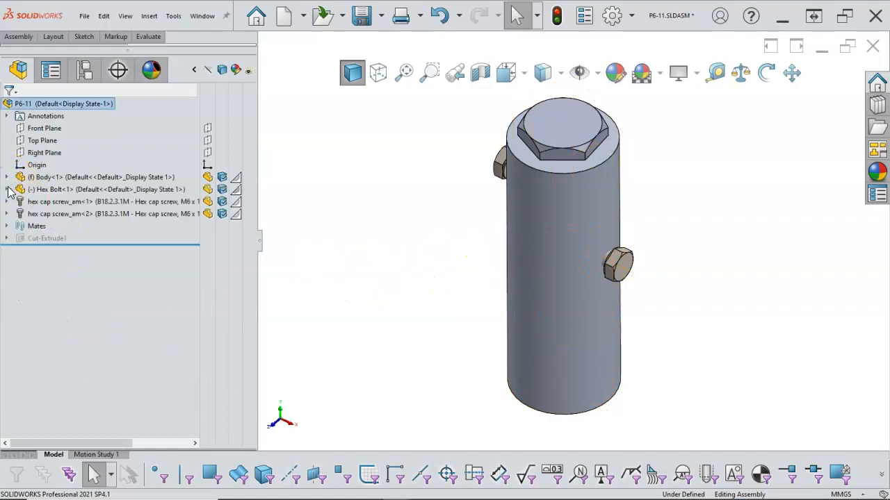
pyautogui.click(7, 189)
pyautogui.rightClick(50, 242)
pyautogui.click(104, 271)
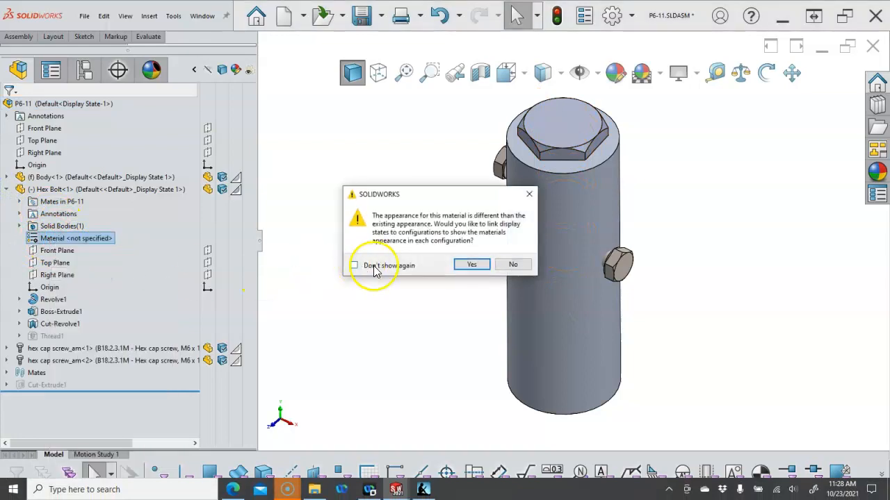
pyautogui.click(472, 265)
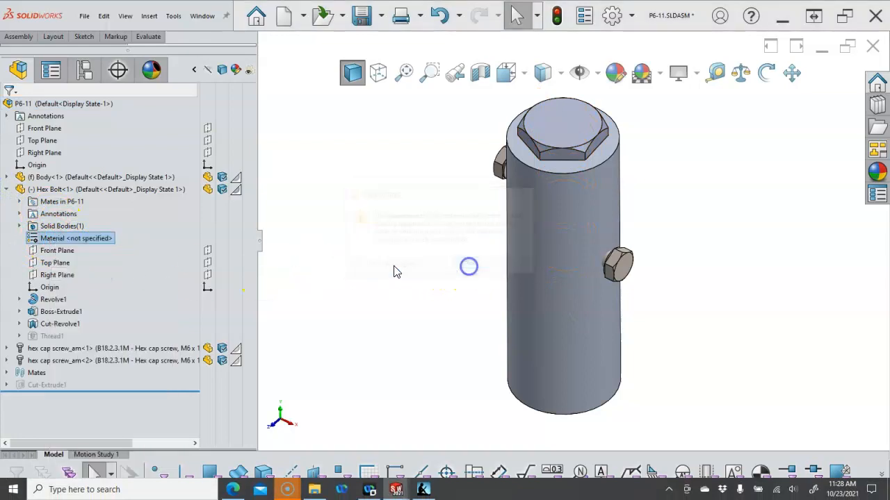
pyautogui.click(7, 190)
# Check the material entry of the first hex cap screw in the assembly.
pyautogui.click(7, 201)
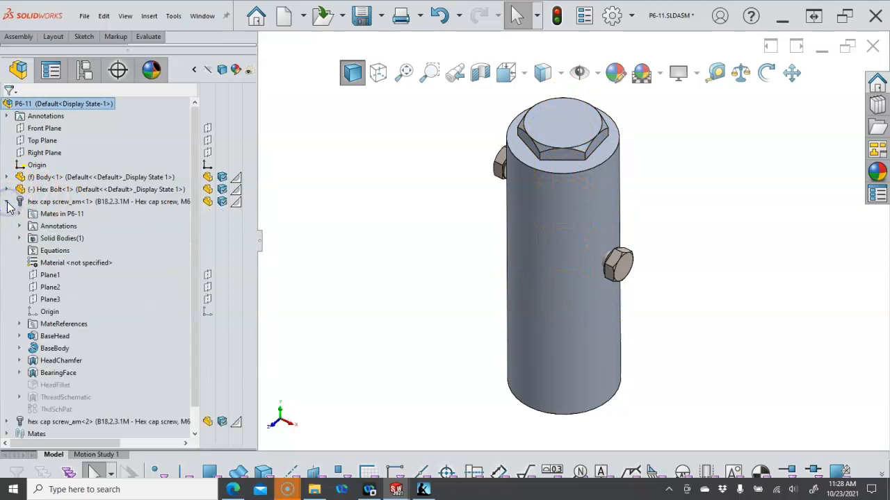
pyautogui.rightClick(103, 258)
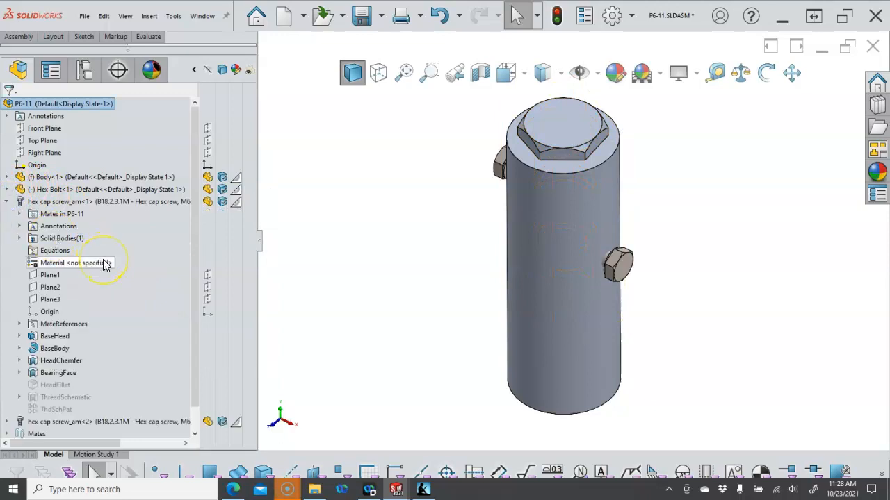
pyautogui.click(7, 202)
pyautogui.click(276, 221)
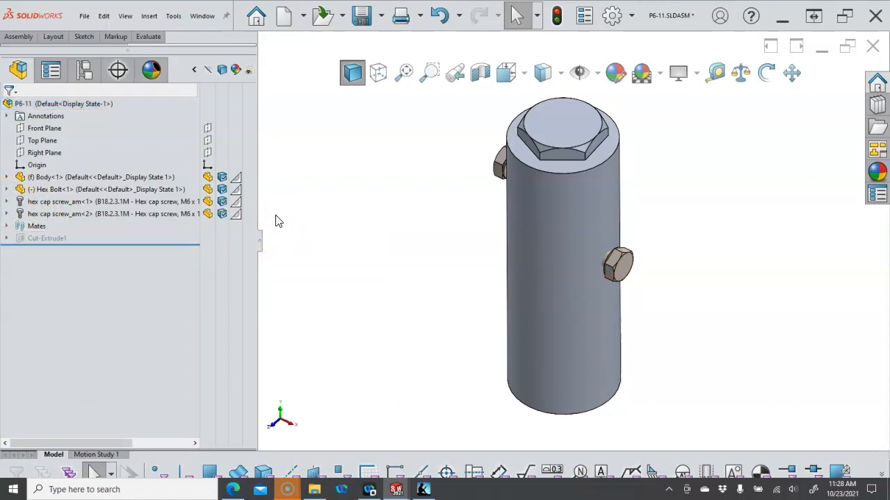
# Save the P6-11 assembly and return to the P6-11 drawing sheet.
pyautogui.click(353, 19)
pyautogui.click(233, 173)
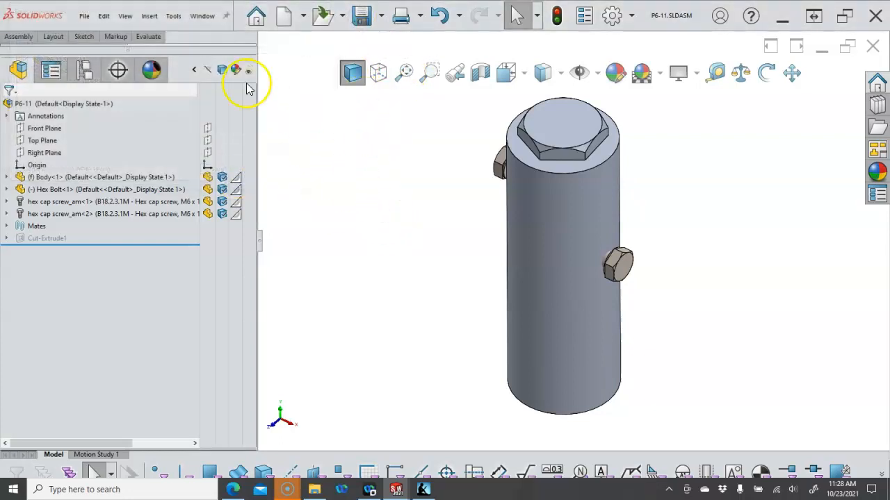
pyautogui.click(202, 16)
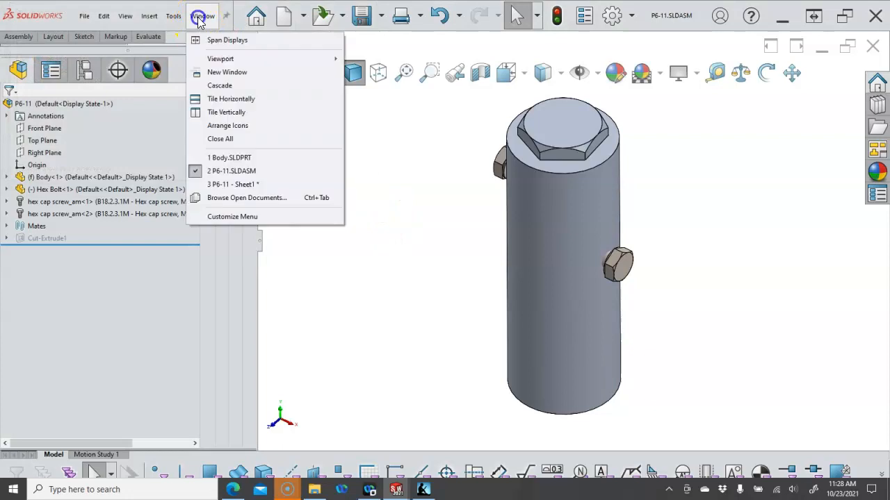
pyautogui.click(236, 185)
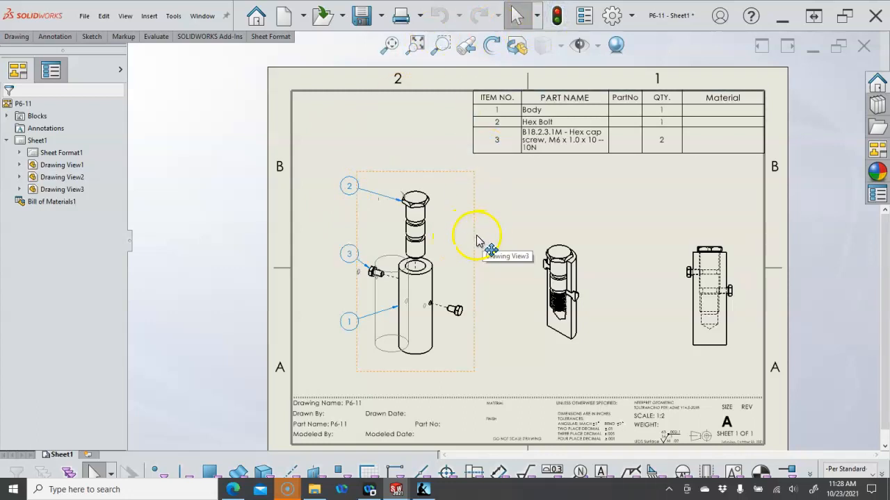
# Move the exploded view slightly closer to the sectioned isometric view and open the view's assembly model.
pyautogui.moveTo(479, 240); pyautogui.dragTo(494, 233)
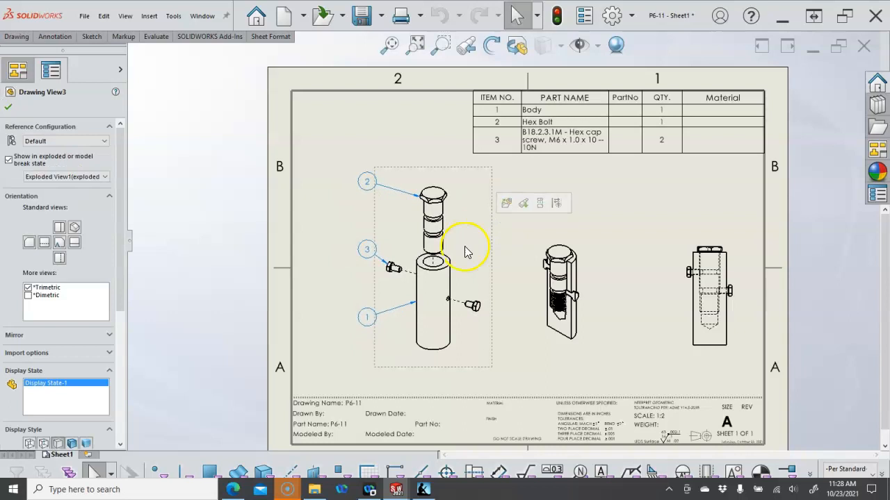
pyautogui.click(332, 174)
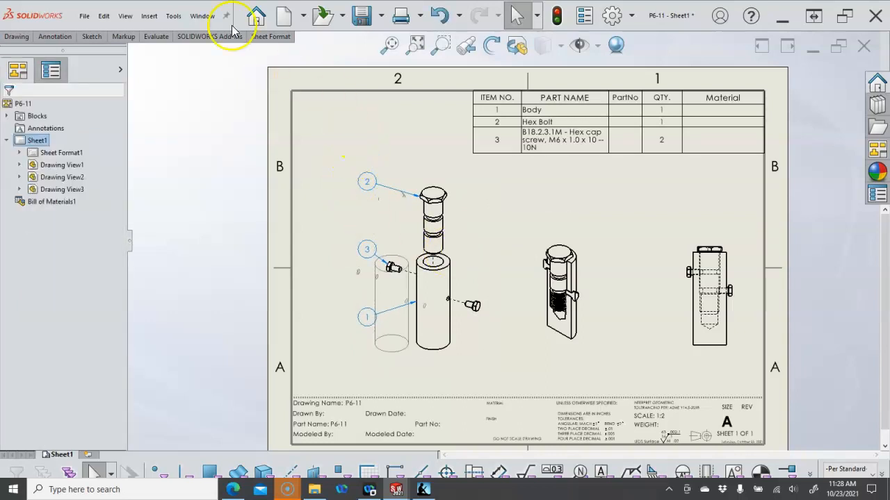
pyautogui.click(423, 172)
pyautogui.rightClick(423, 172)
pyautogui.click(433, 141)
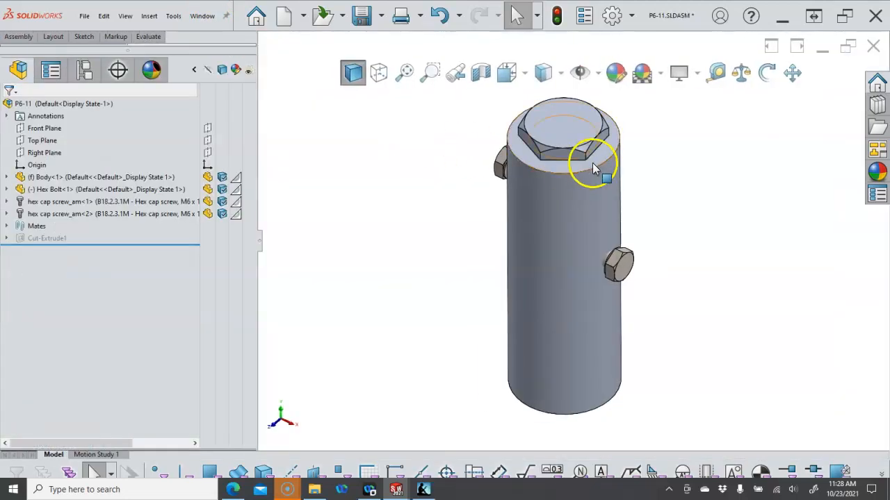
# Review the assembly's custom properties and open the Body part from the assembly.
pyautogui.click(194, 71)
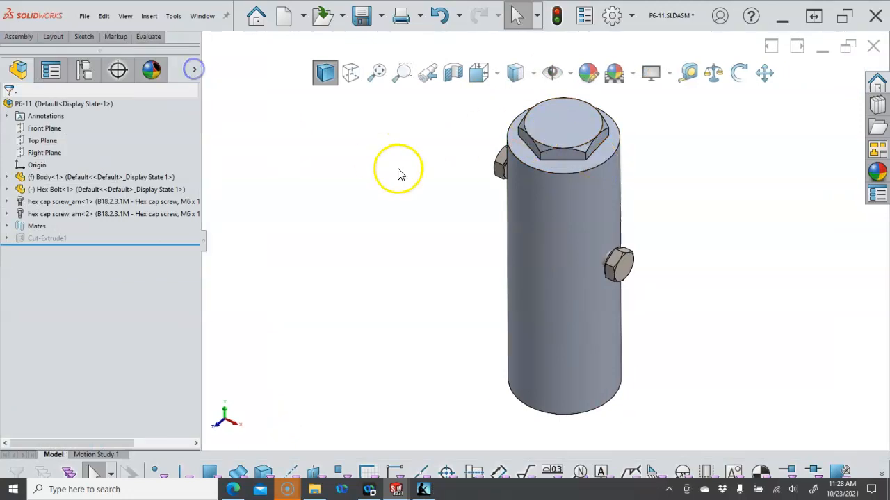
pyautogui.click(876, 196)
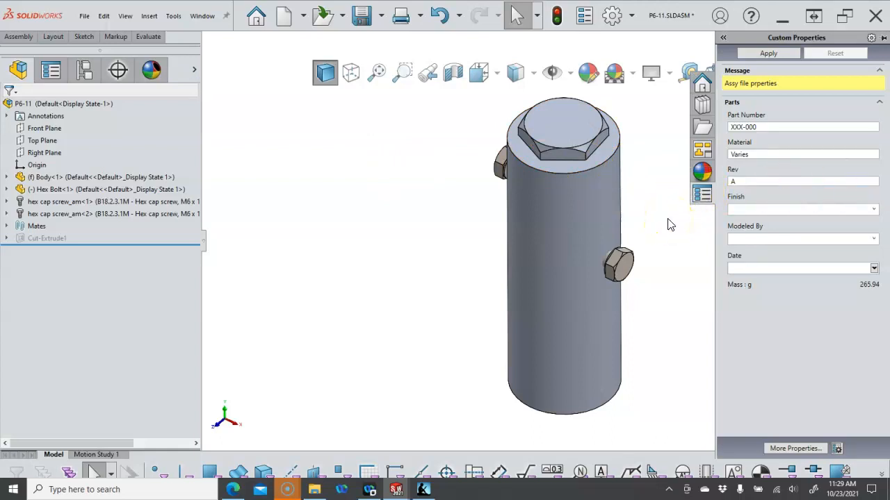
pyautogui.rightClick(578, 204)
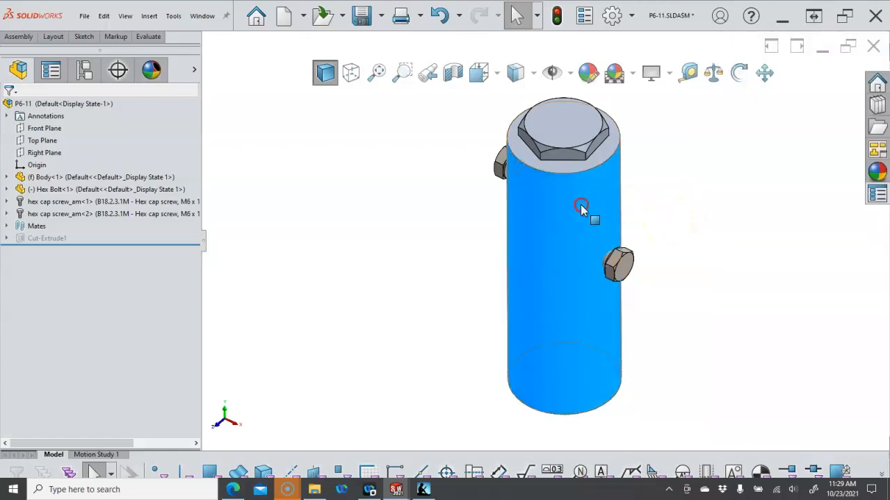
pyautogui.click(590, 109)
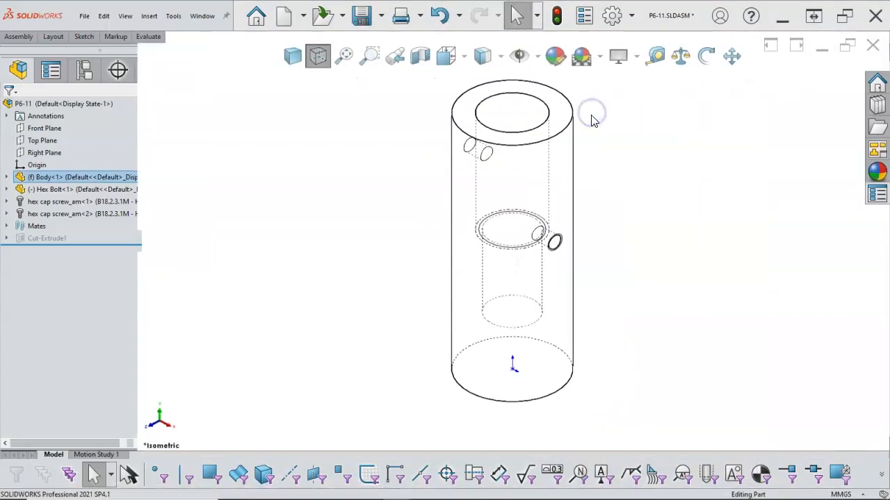
# Check the Body part's custom and configuration-specific file properties.
pyautogui.click(582, 19)
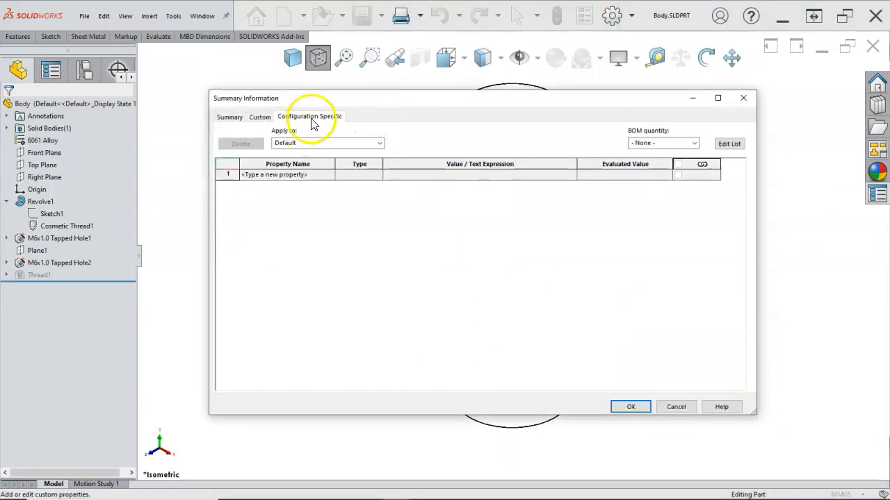
pyautogui.click(259, 118)
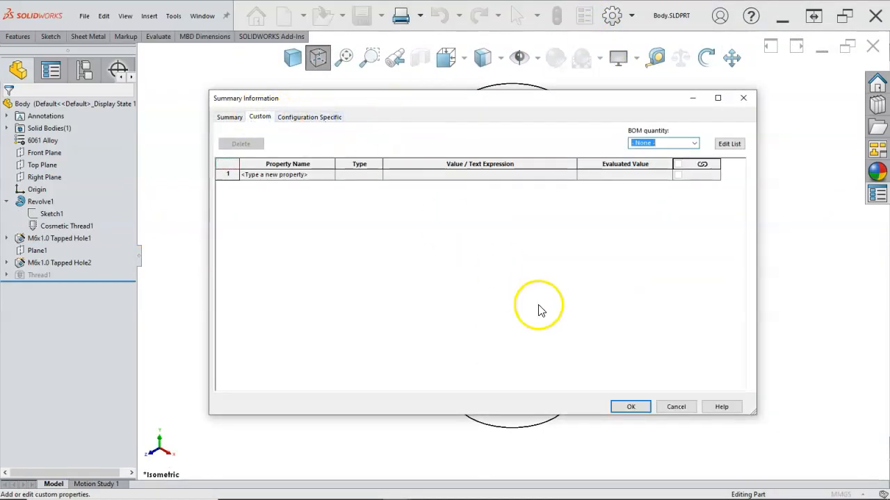
pyautogui.click(678, 406)
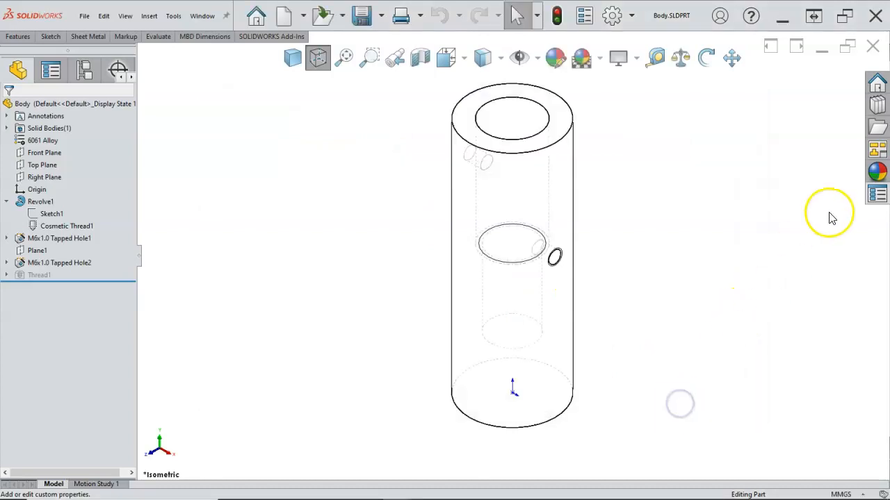
# Set the Body part's custom properties to part number 611-001 and finish Black Ano.
pyautogui.click(876, 194)
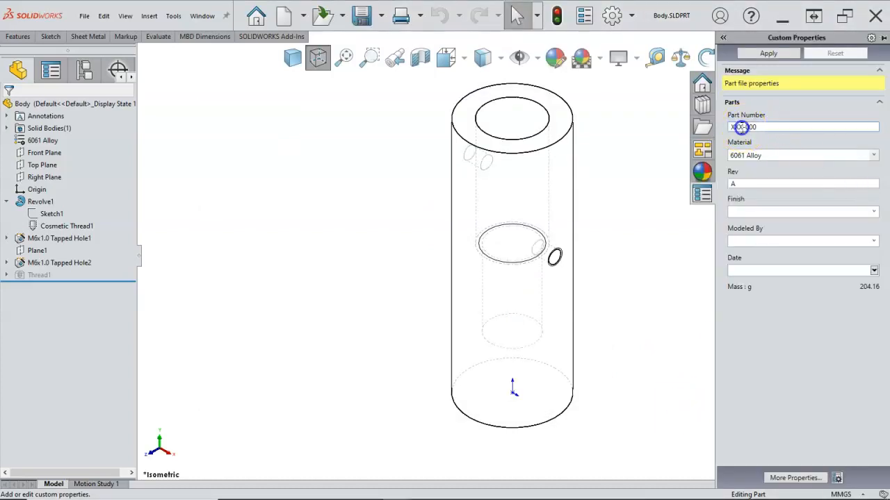
pyautogui.write('611-001')
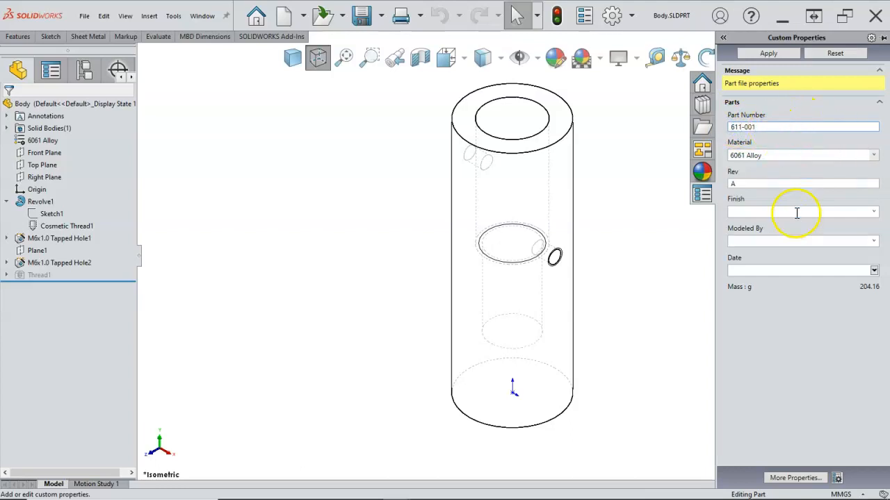
pyautogui.press('BackSpace')
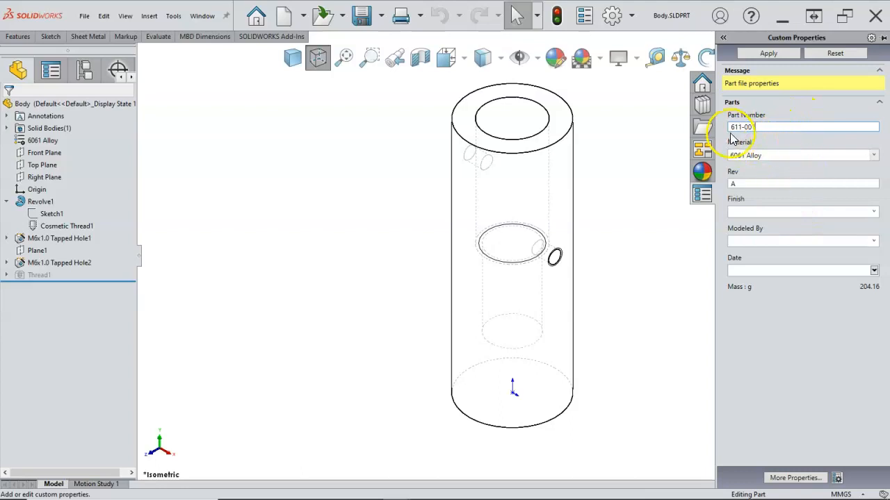
pyautogui.click(874, 213)
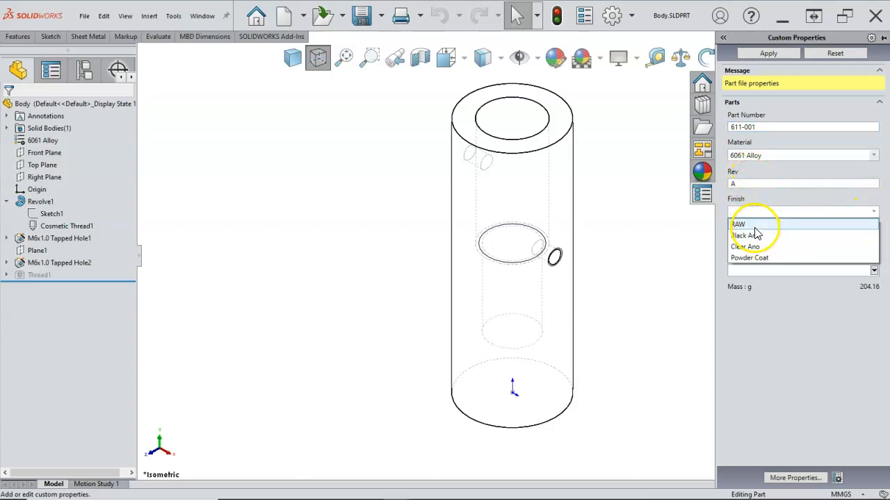
pyautogui.click(765, 237)
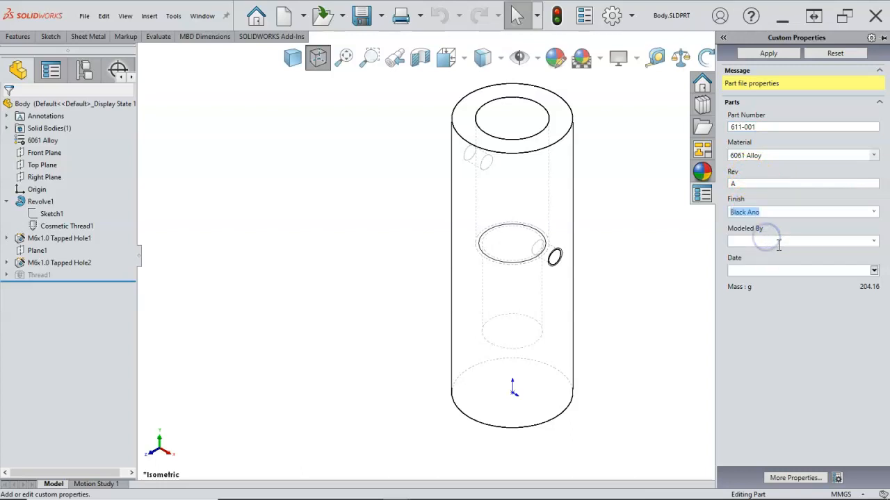
# Fill in the modeler's initials and the date 10/23/2021 for the Body part and apply its custom properties.
pyautogui.click(873, 241)
pyautogui.click(763, 257)
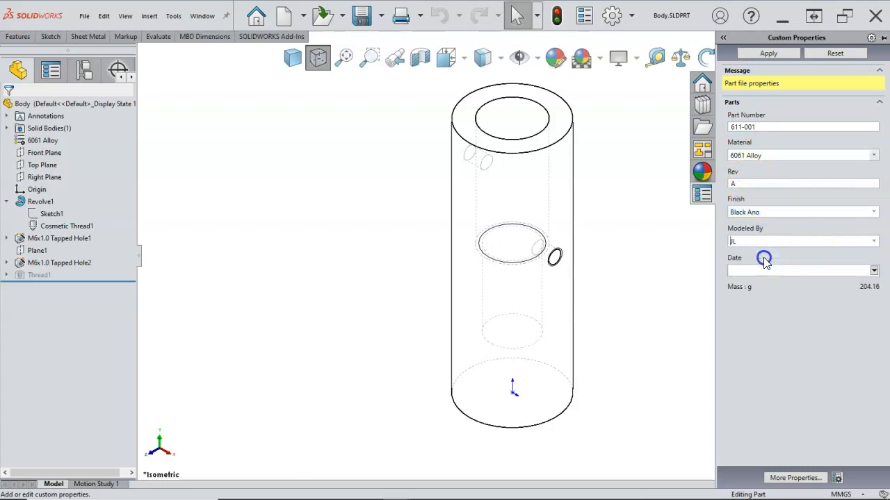
pyautogui.click(874, 271)
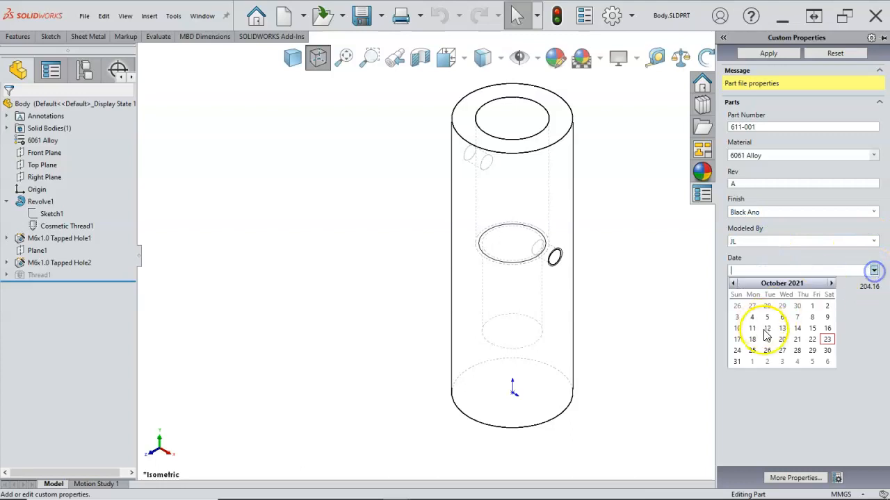
pyautogui.click(809, 341)
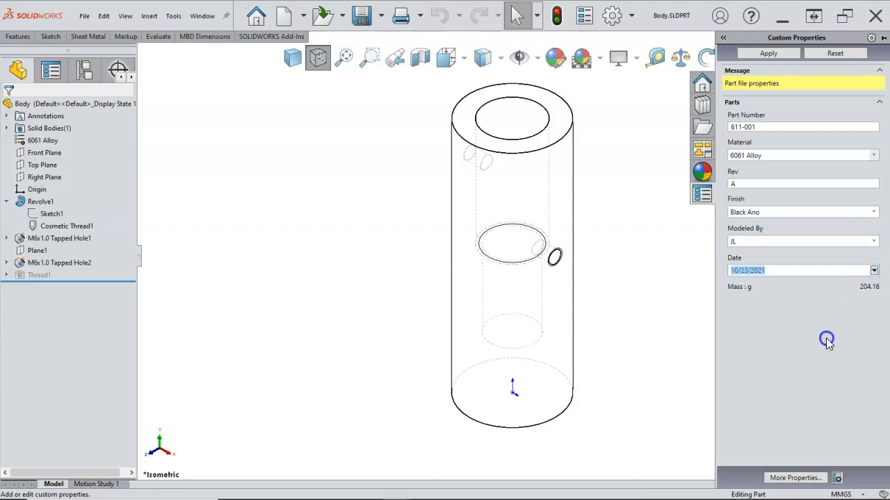
pyautogui.click(775, 54)
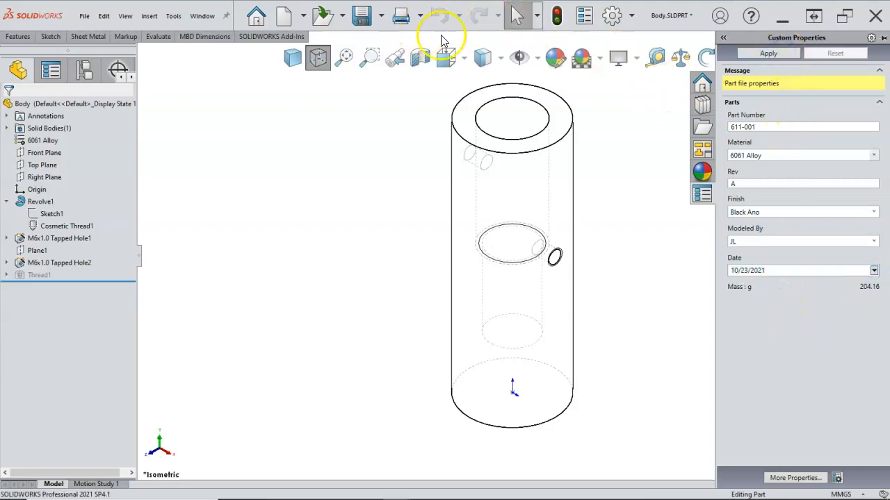
# Save and close the Body part and open the Hex Bolt part from the assembly.
pyautogui.click(362, 16)
pyautogui.click(671, 117)
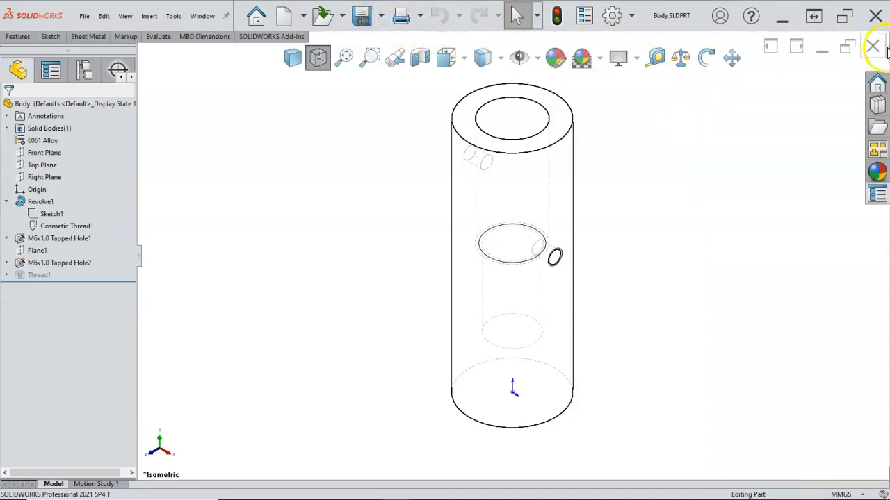
pyautogui.click(873, 46)
pyautogui.click(574, 136)
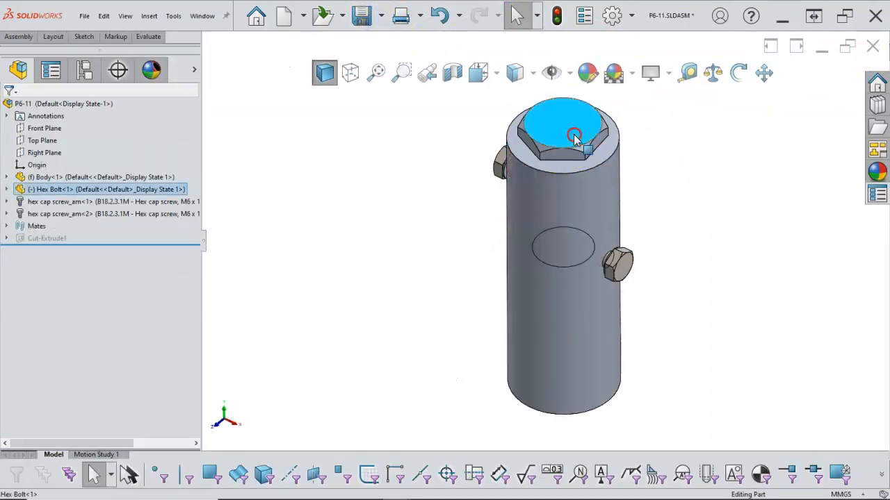
pyautogui.rightClick(574, 136)
pyautogui.click(581, 84)
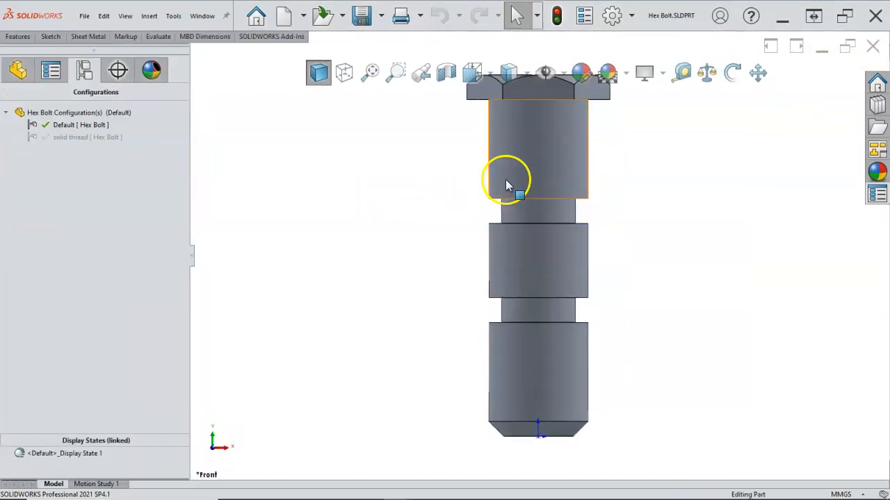
# Set the Hex Bolt's custom properties to part number 611-001 and finish Black Ano.
pyautogui.click(877, 195)
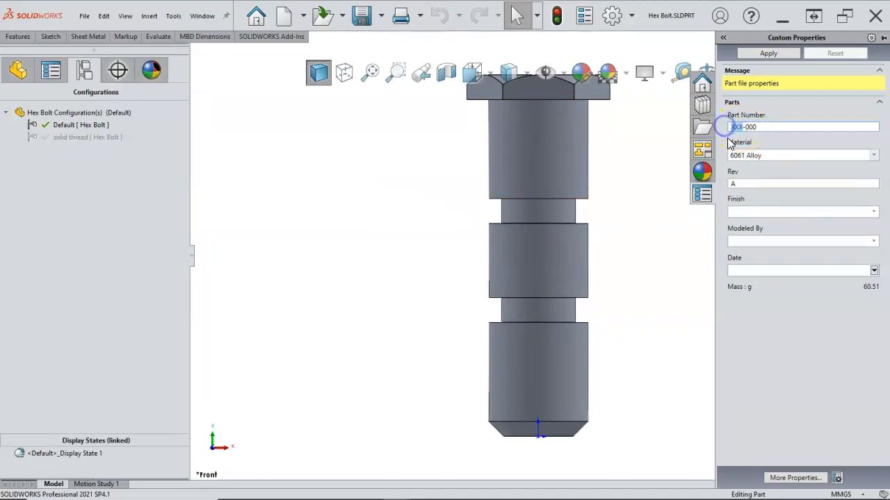
pyautogui.write('611-001')
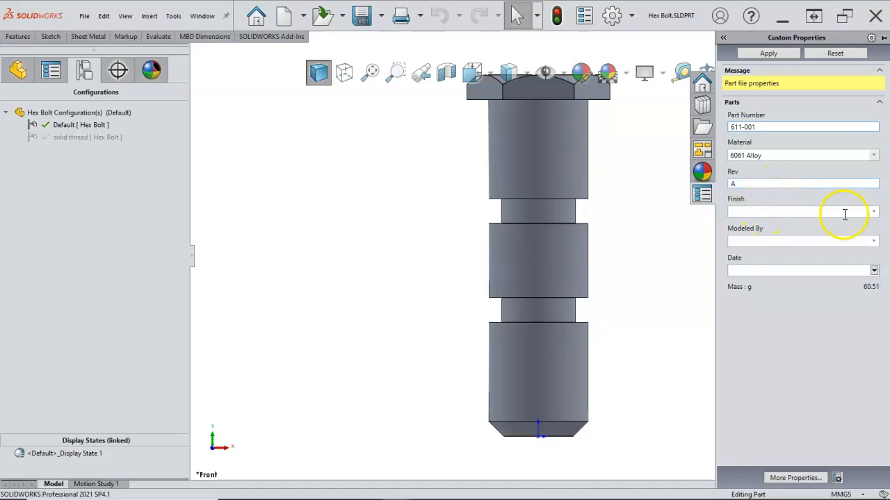
pyautogui.click(874, 212)
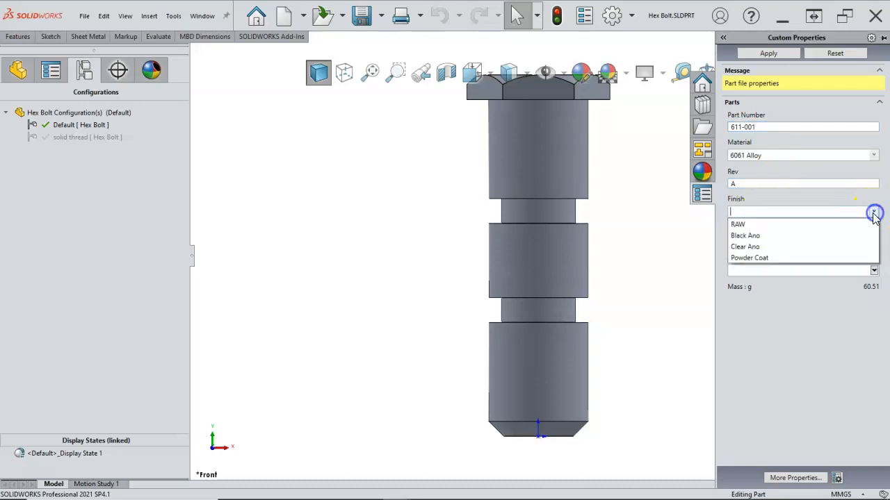
pyautogui.click(749, 235)
# Fill in the modeler's initials and the date 10/23/2021 for the Hex Bolt and apply its custom properties.
pyautogui.click(783, 241)
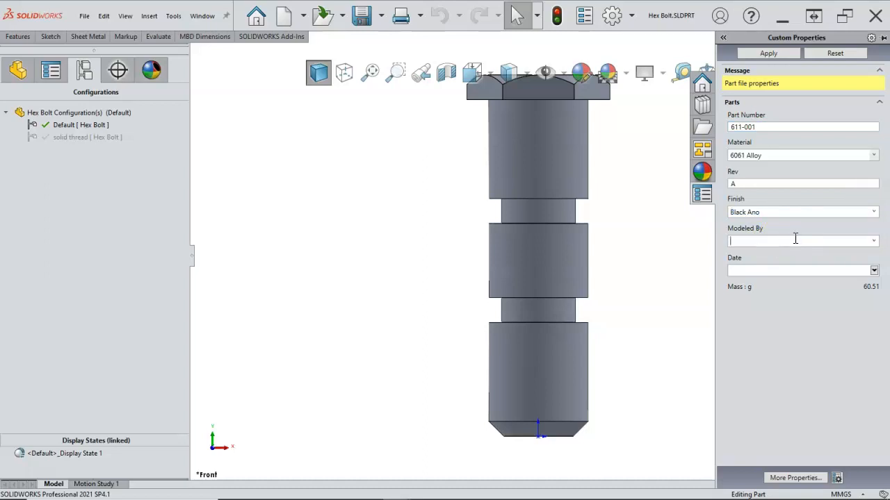
pyautogui.click(874, 241)
pyautogui.click(804, 255)
pyautogui.click(874, 270)
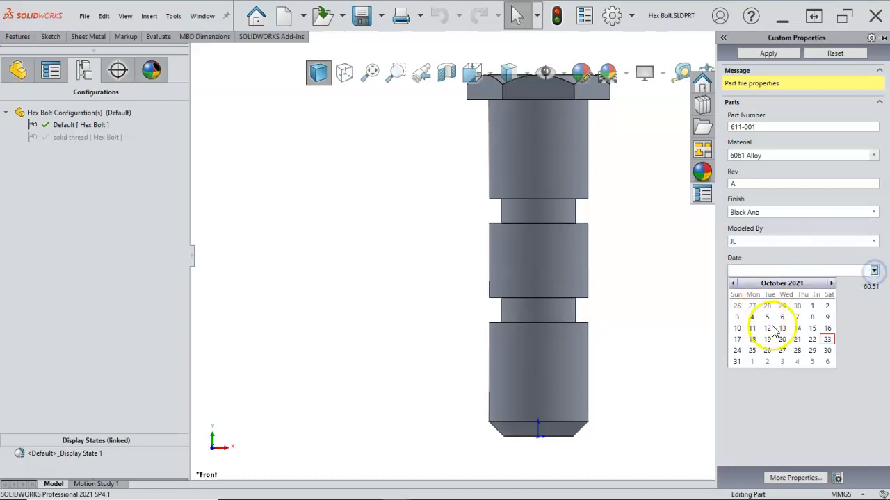
pyautogui.click(827, 340)
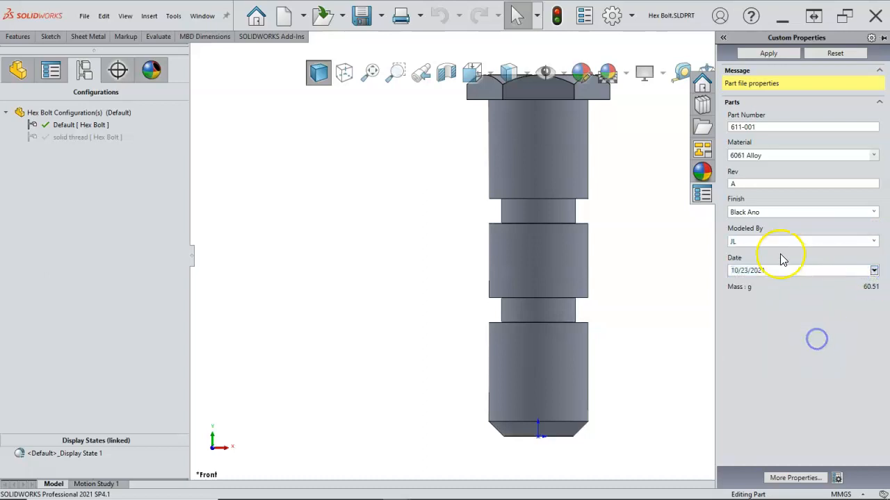
pyautogui.click(772, 54)
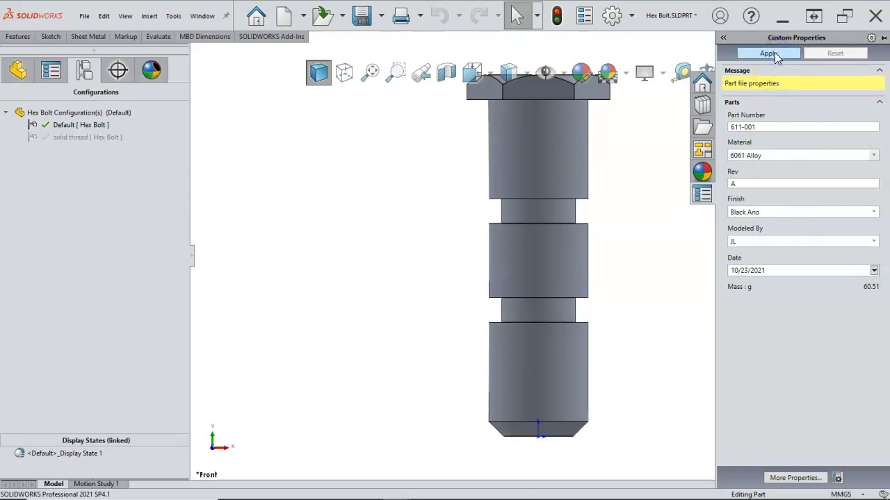
# Save and close the Hex Bolt part and save the P6-11 assembly.
pyautogui.click(363, 18)
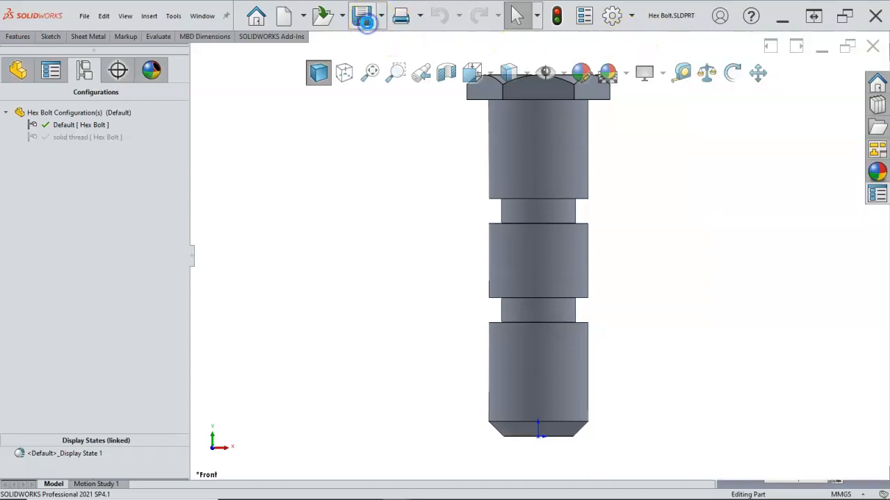
pyautogui.click(872, 46)
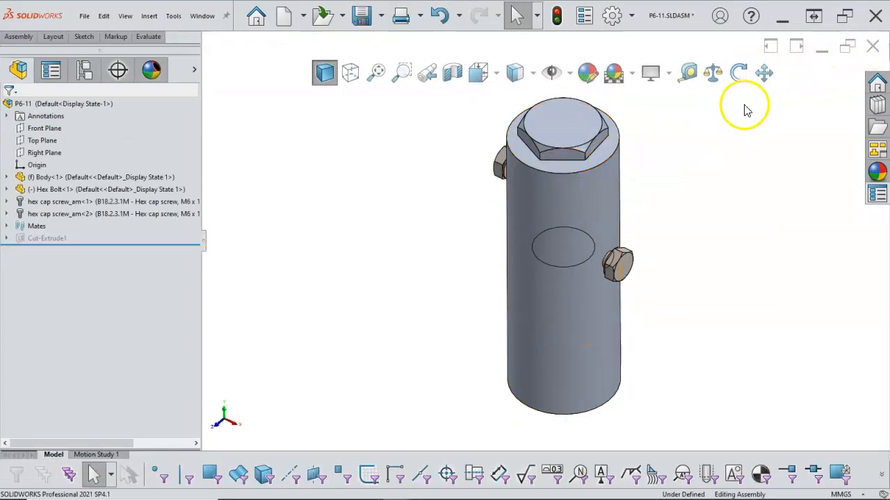
pyautogui.click(361, 15)
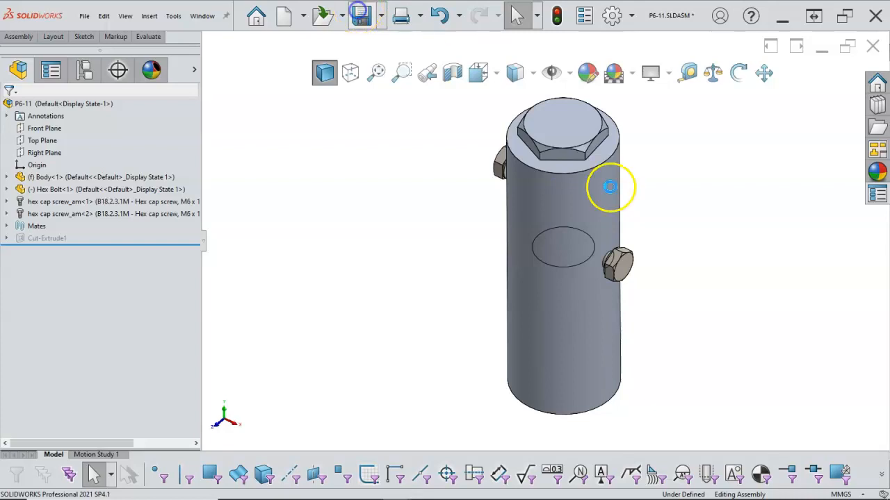
# Set the P6-11 assembly's custom properties to part number 611-000 and finish NA.
pyautogui.click(878, 195)
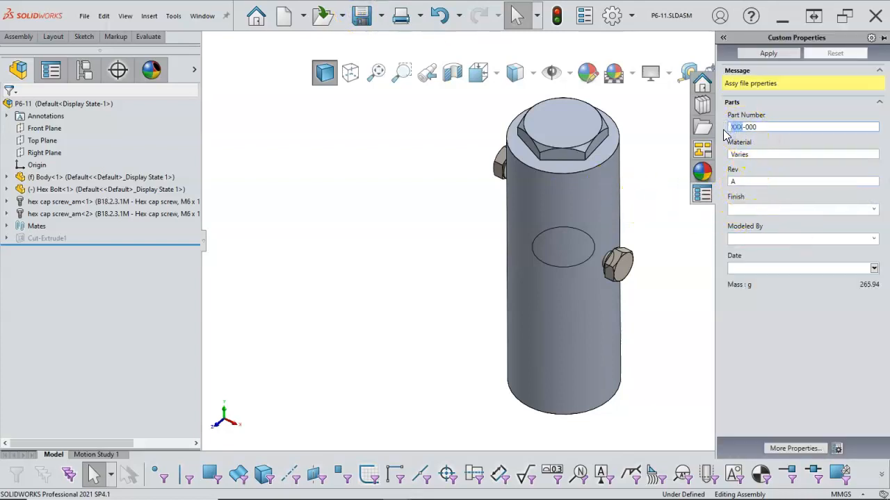
pyautogui.write('611')
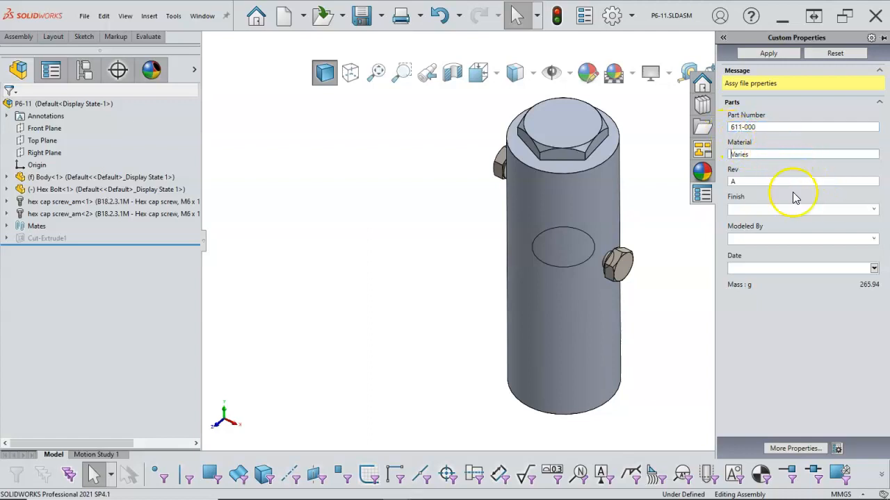
pyautogui.click(873, 209)
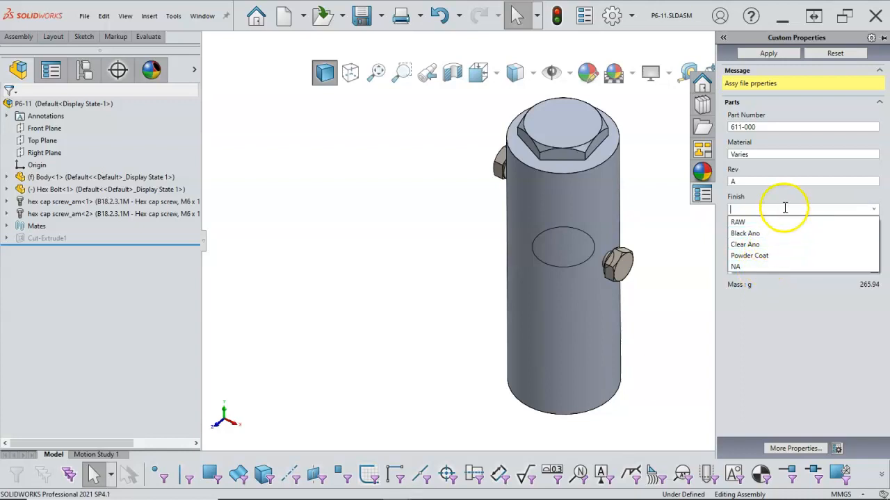
pyautogui.click(748, 267)
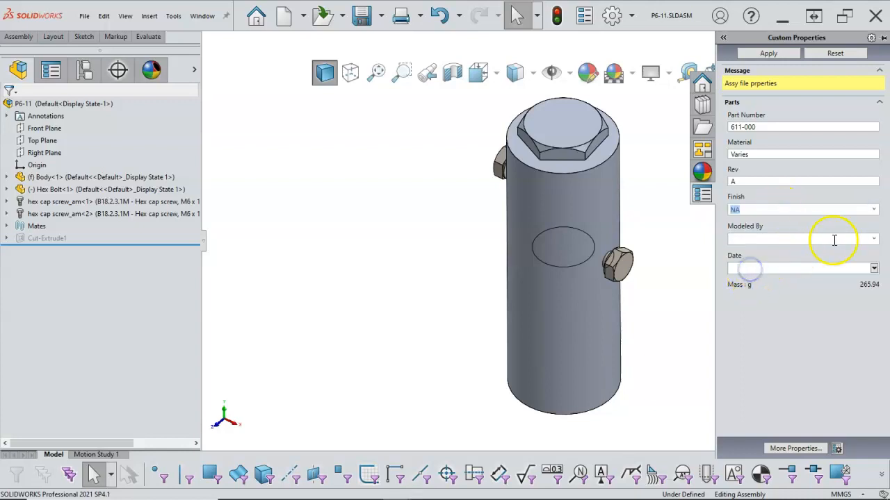
# Fill in the modeler's initials and the date 10/23/2021 for the P6-11 assembly and apply its custom properties.
pyautogui.click(874, 239)
pyautogui.click(779, 254)
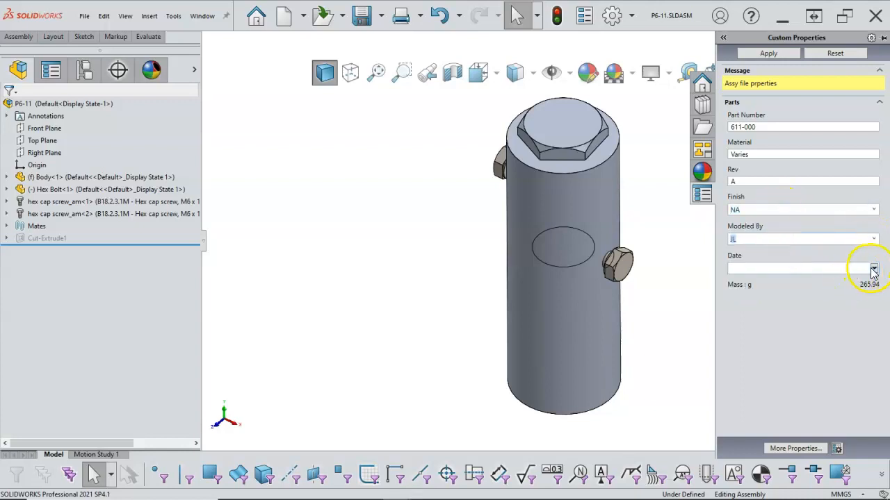
pyautogui.click(873, 268)
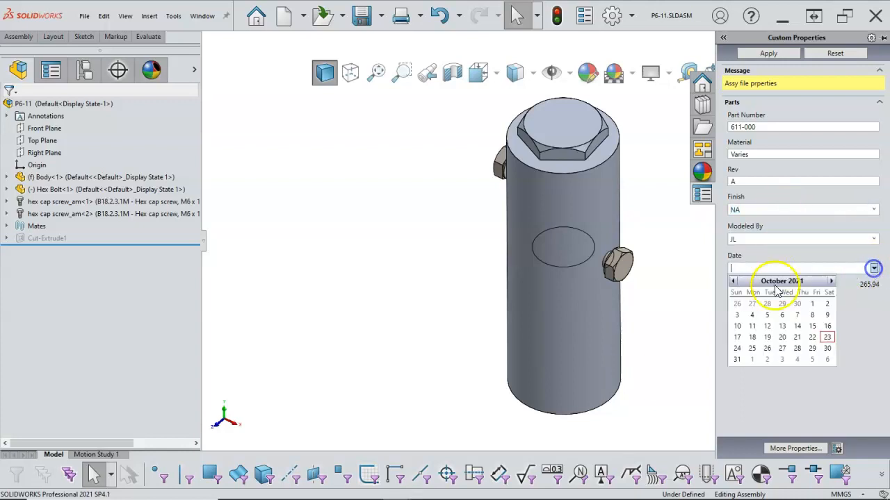
pyautogui.click(827, 337)
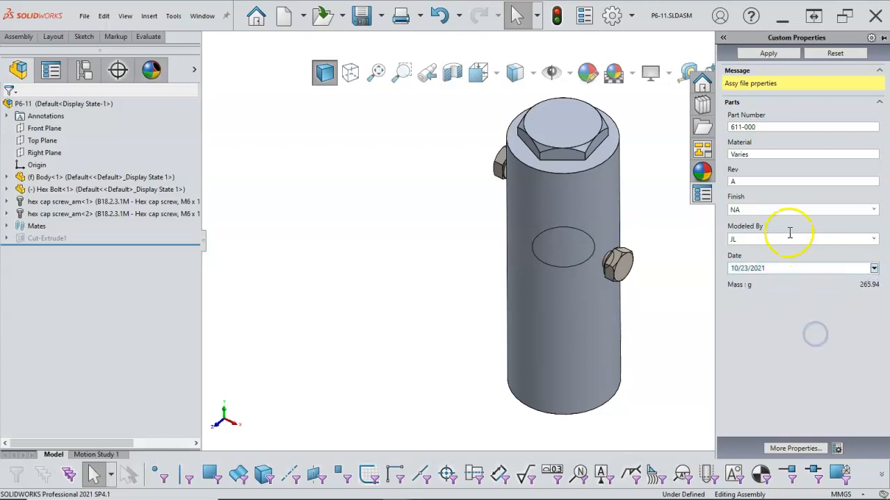
pyautogui.click(770, 55)
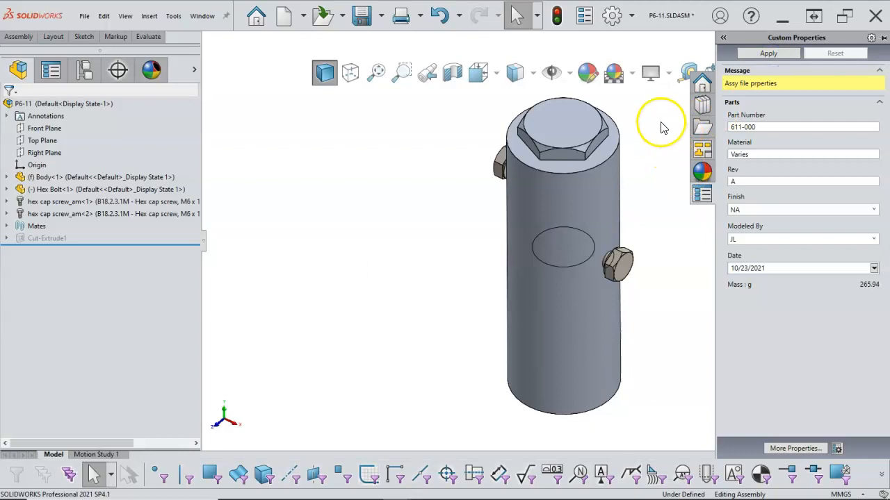
# Review the P6-11 assembly's custom and configuration-specific file properties.
pyautogui.click(584, 15)
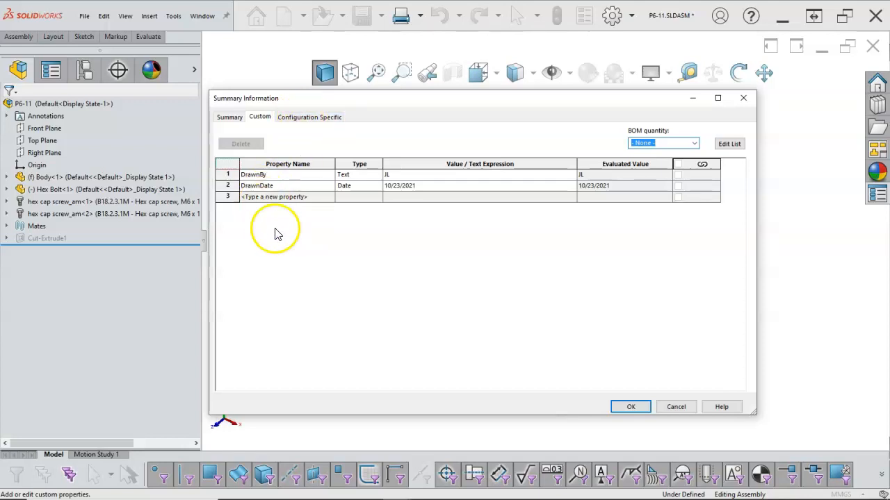
pyautogui.click(305, 118)
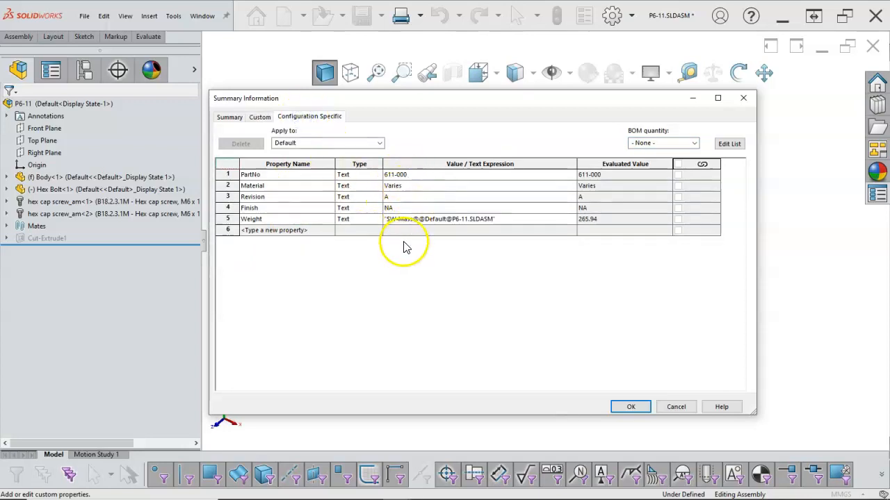
pyautogui.click(631, 407)
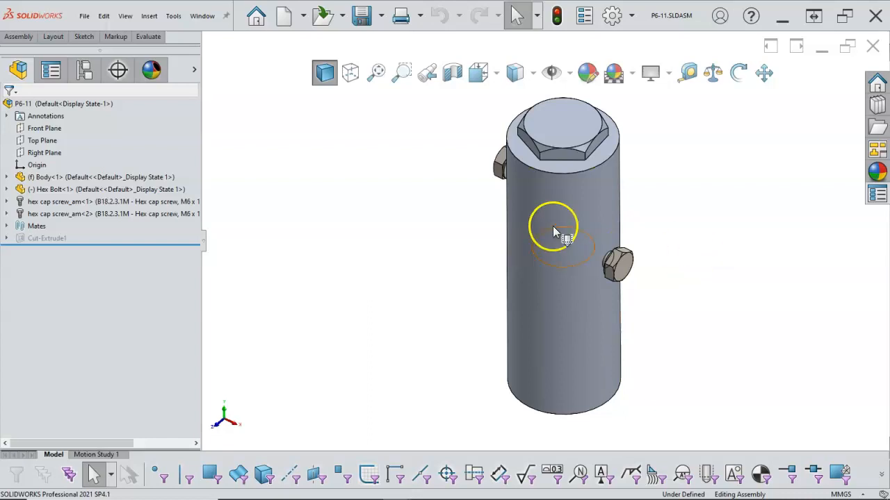
# Switch to the P6-11 drawing and rebuild it to update the bill of materials and title block.
pyautogui.click(202, 16)
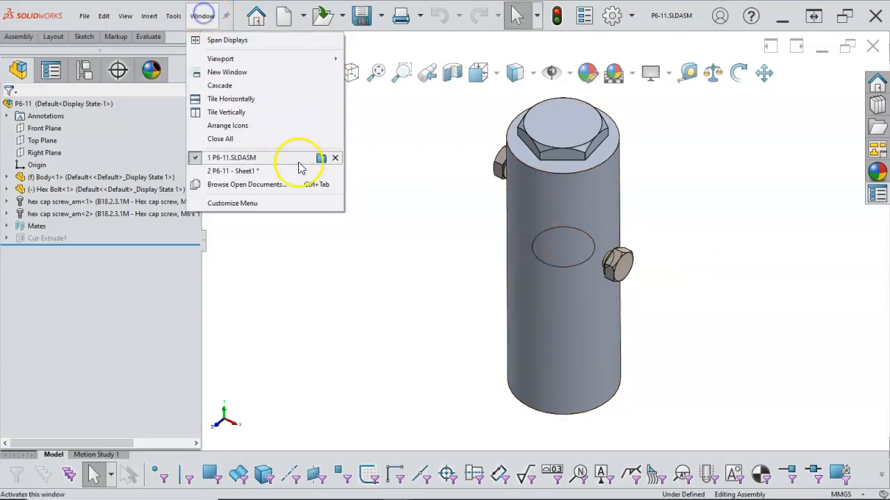
pyautogui.click(255, 174)
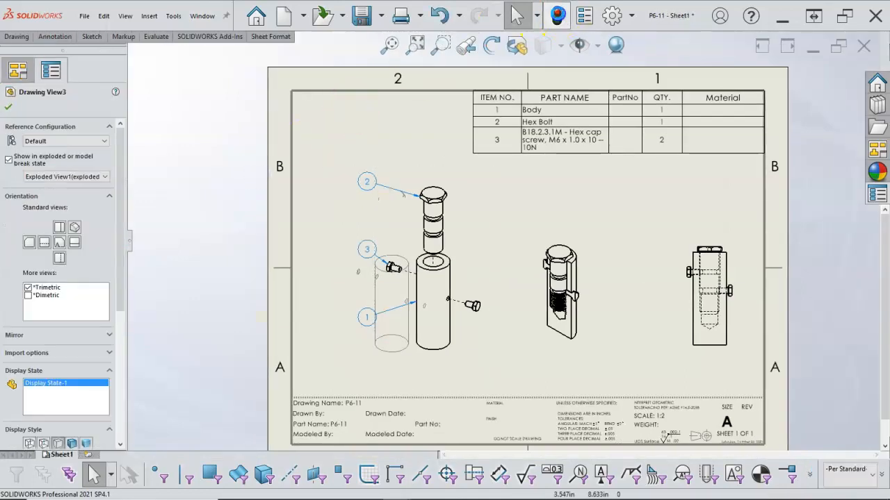
pyautogui.click(565, 18)
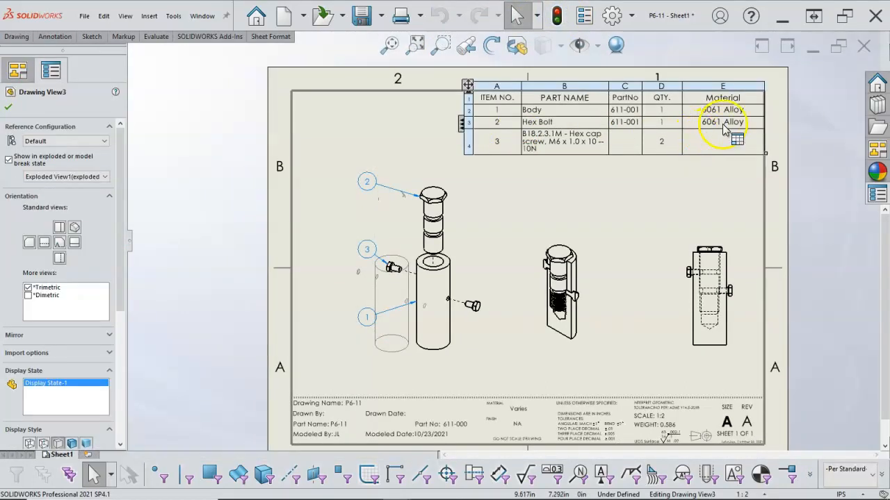
# Widen the bill of materials' PART NAME column to fit its text and realign the table with the sheet border's upper-right corner.
pyautogui.doubleClick(608, 86)
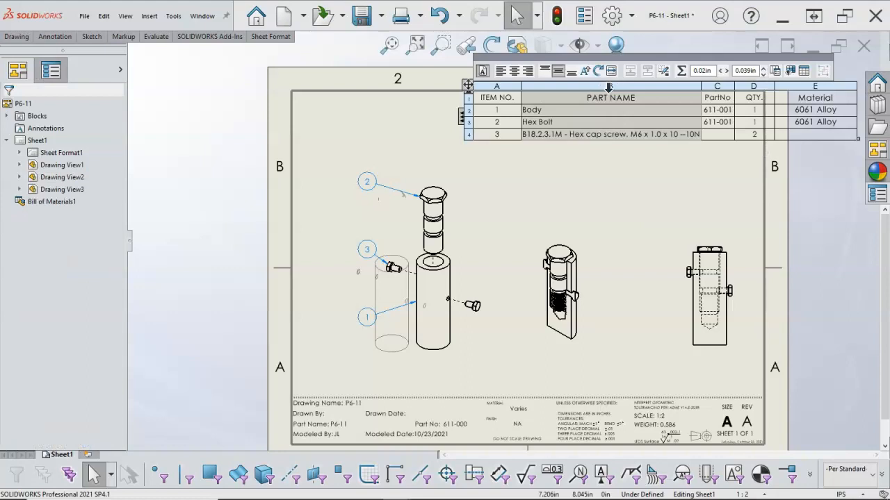
pyautogui.moveTo(467, 84); pyautogui.dragTo(366, 89)
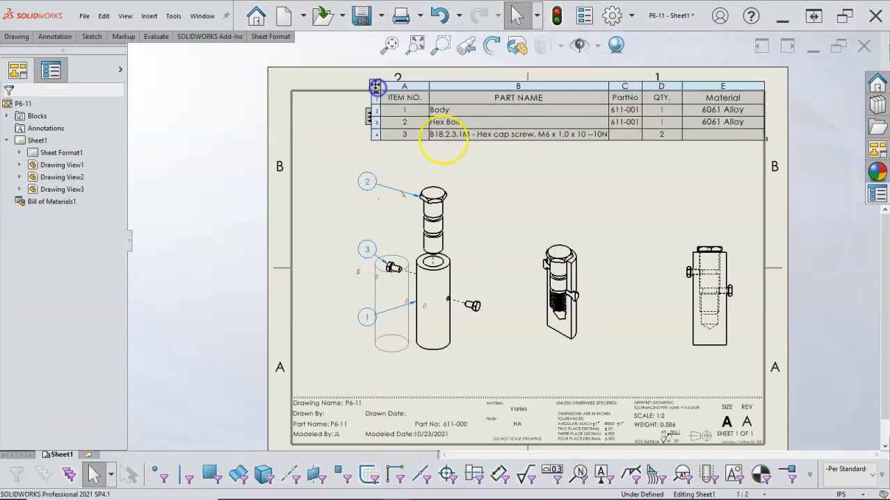
pyautogui.click(610, 162)
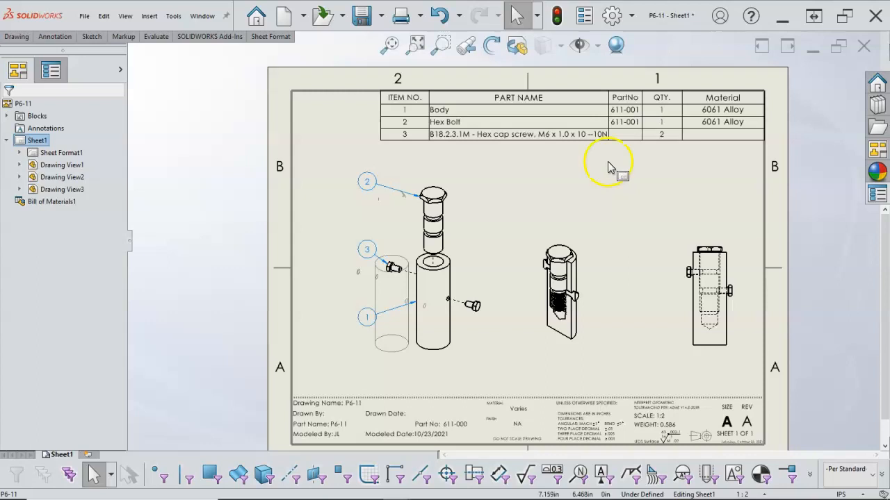
# Open the Hex Bolt part from the bill of materials and apply part number 611-002 in its custom properties.
pyautogui.moveTo(560, 135)
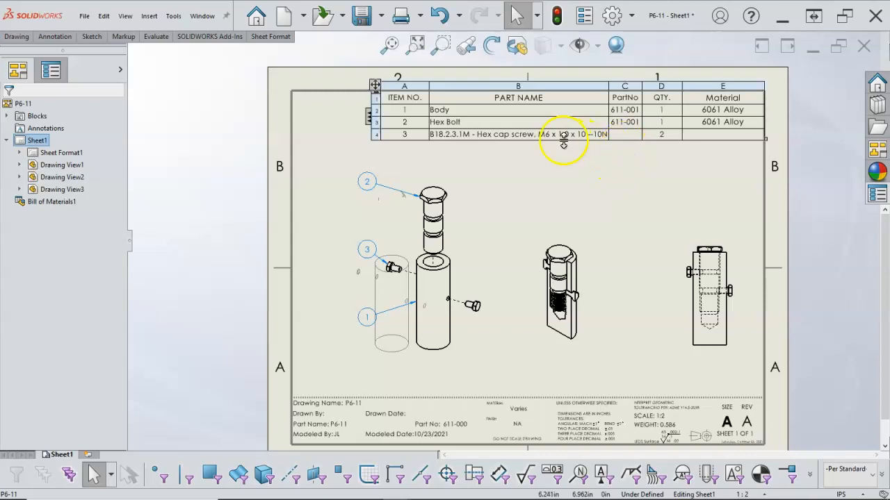
pyautogui.rightClick(467, 123)
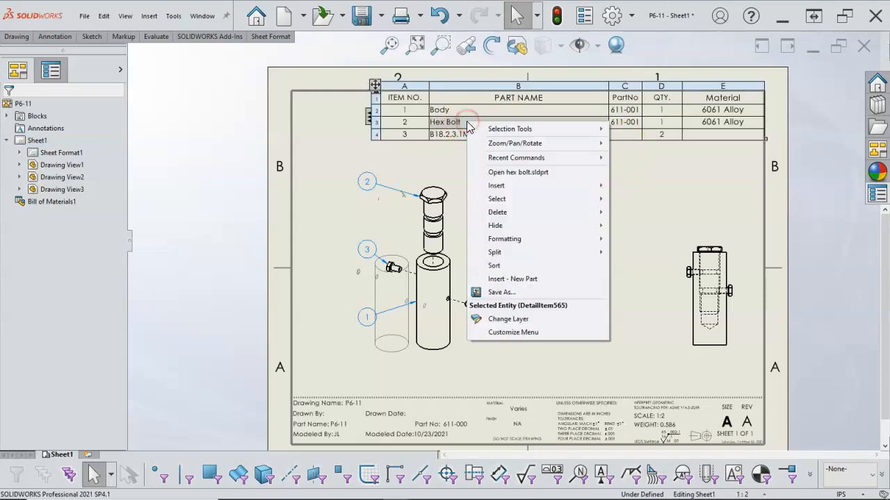
pyautogui.click(510, 176)
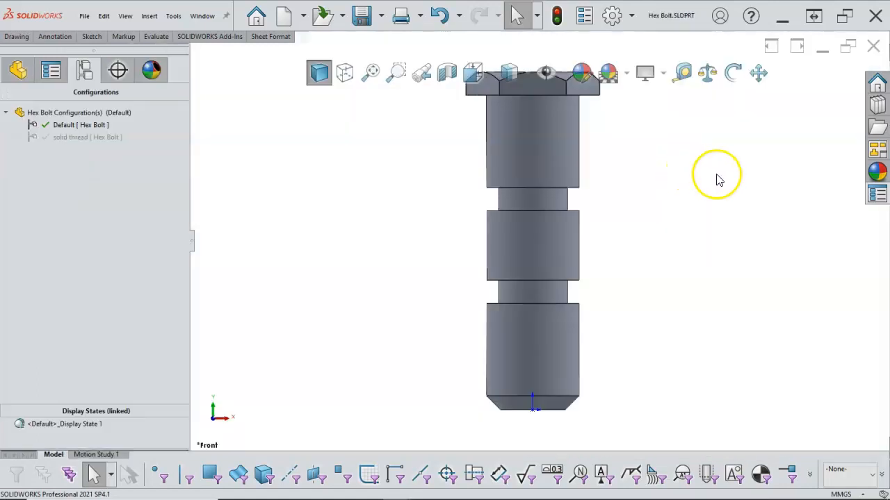
pyautogui.click(876, 195)
pyautogui.click(778, 125)
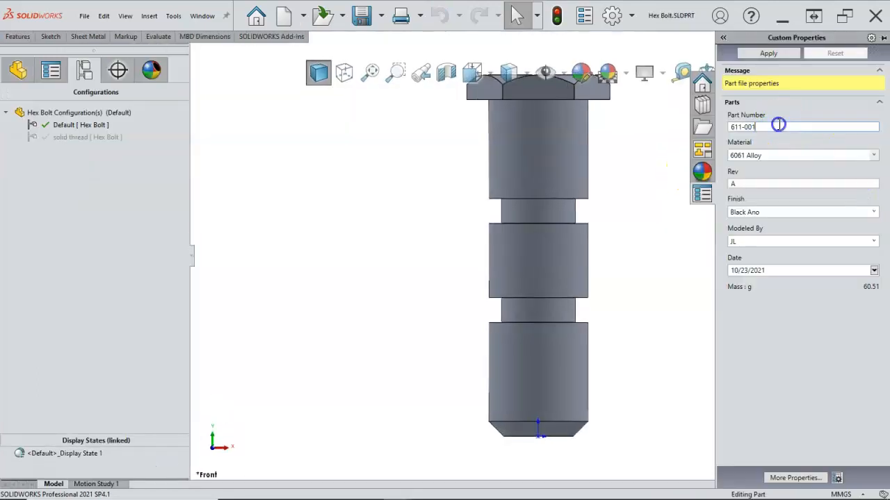
pyautogui.press('BackSpace')
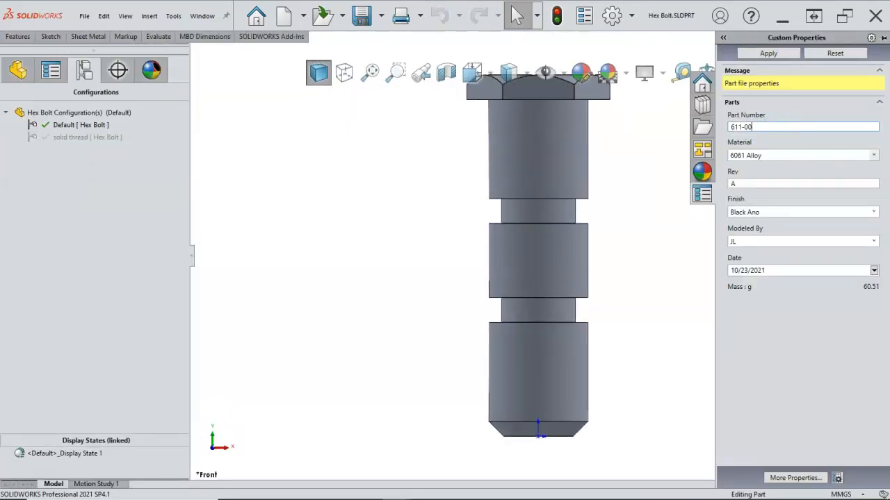
pyautogui.click(771, 56)
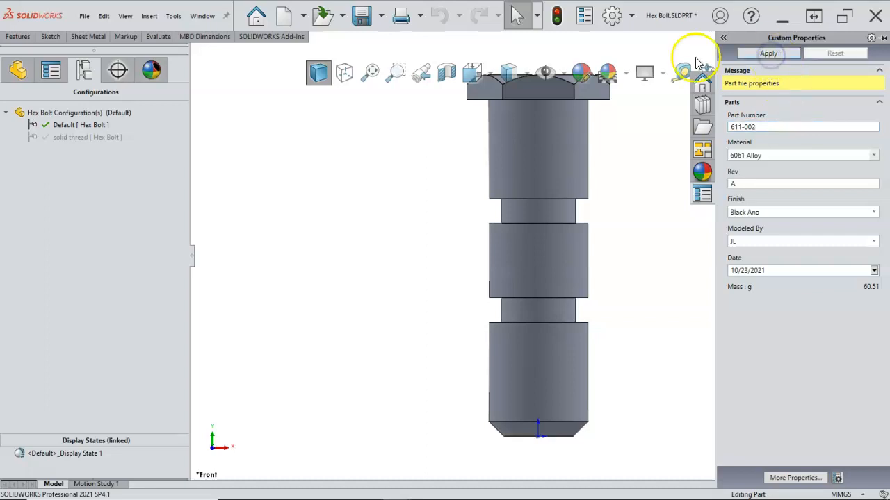
# Save and close the Hex Bolt part and rebuild the P6-11 drawing.
pyautogui.click(362, 21)
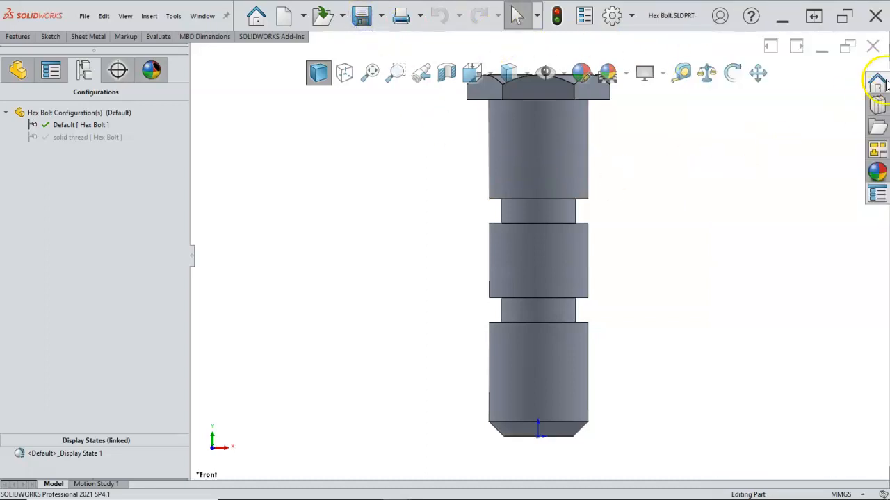
pyautogui.click(865, 44)
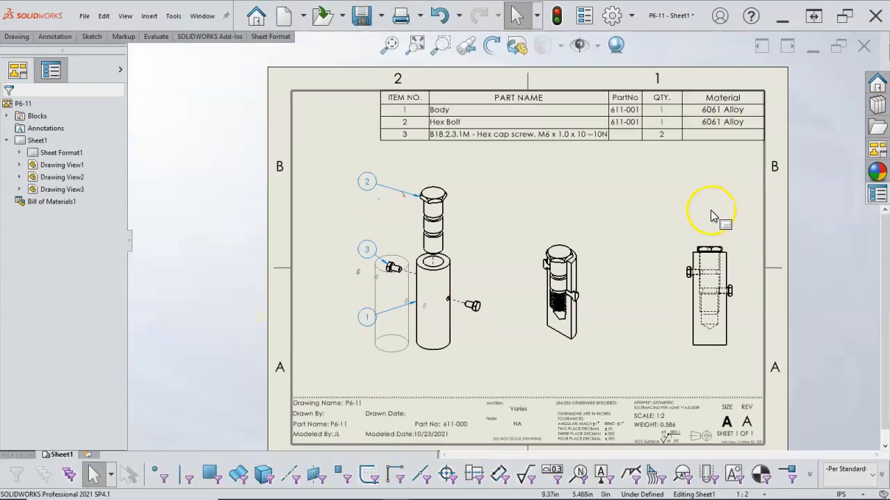
pyautogui.click(557, 15)
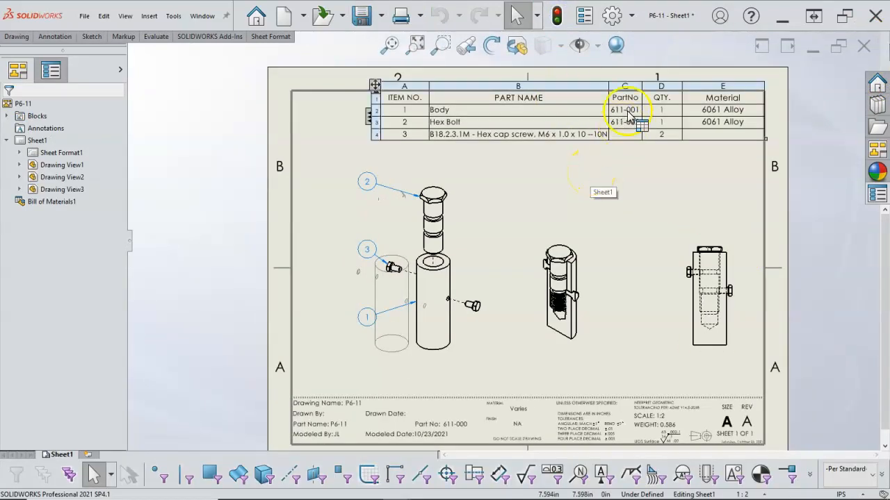
pyautogui.click(621, 164)
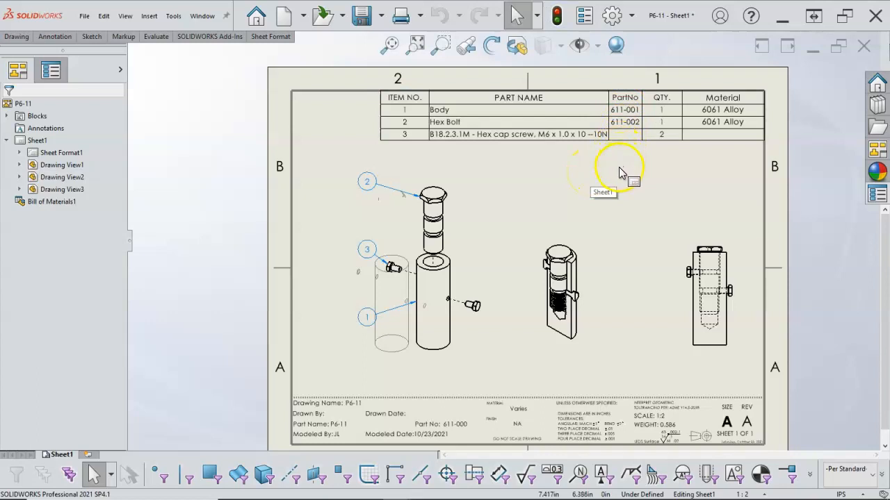
# Add a second sheet to the drawing and load Body.SLDPRT as the source for its views.
pyautogui.scroll(1, 619, 168)
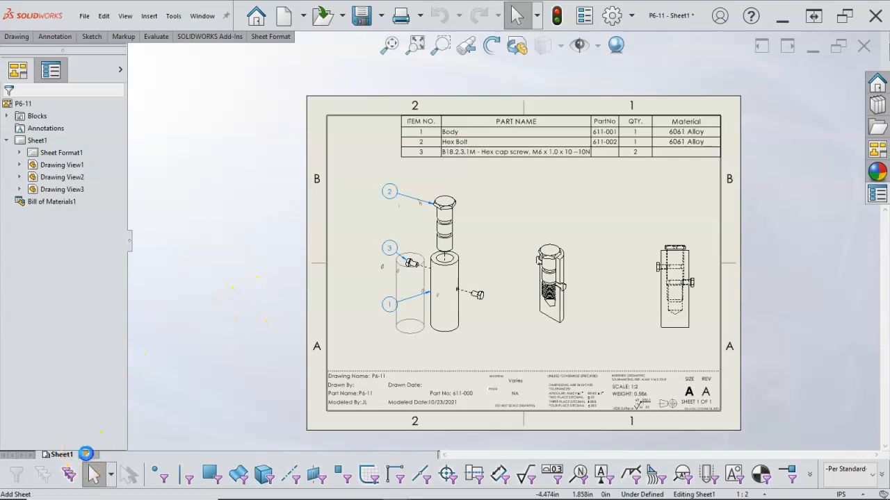
pyautogui.click(86, 454)
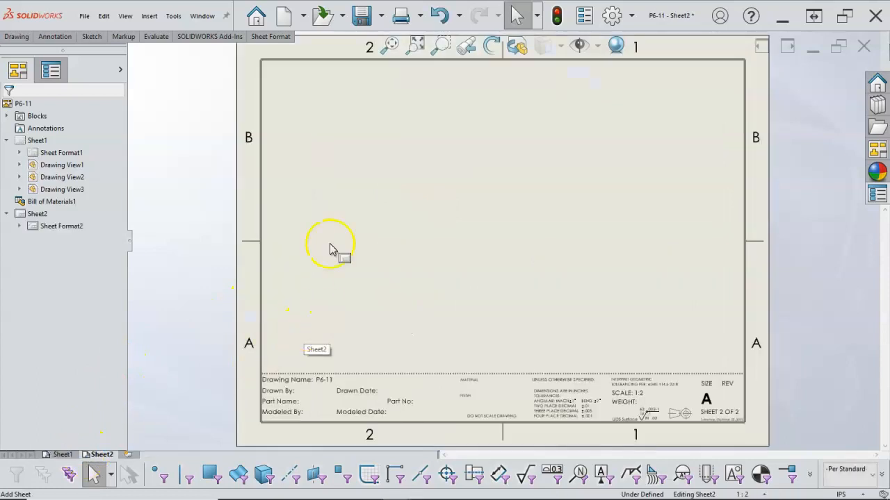
pyautogui.click(877, 150)
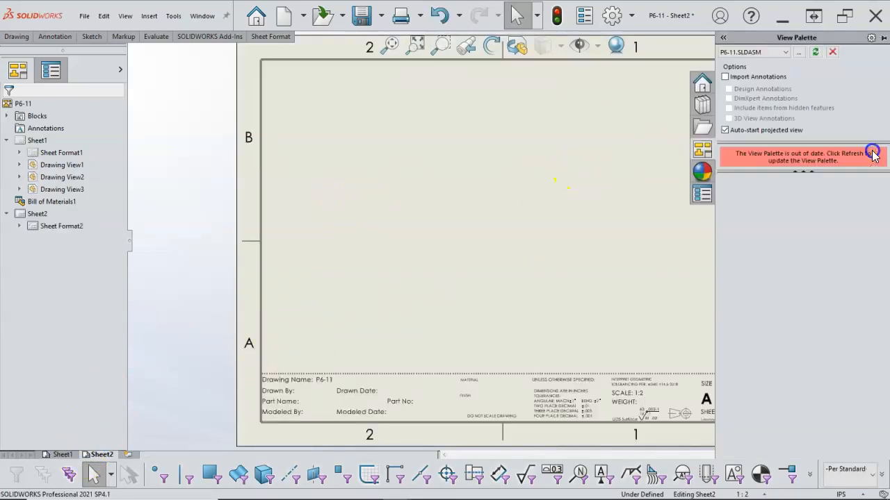
pyautogui.click(788, 52)
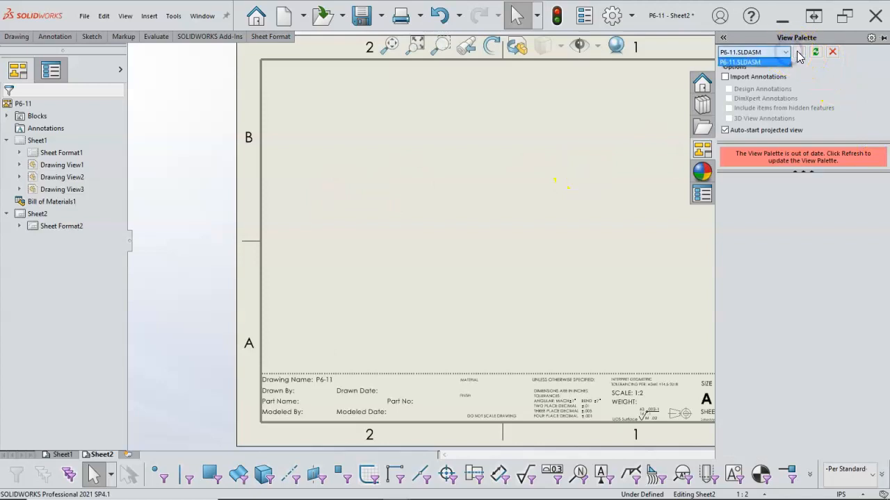
pyautogui.click(797, 57)
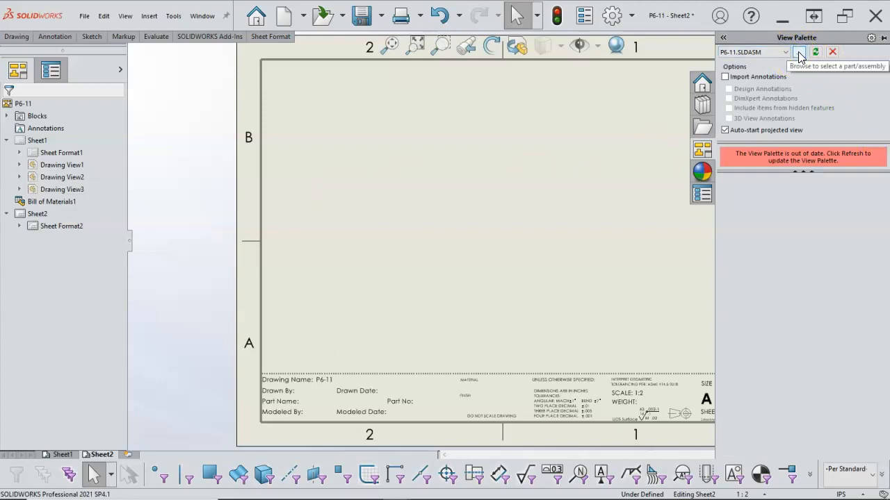
pyautogui.click(798, 56)
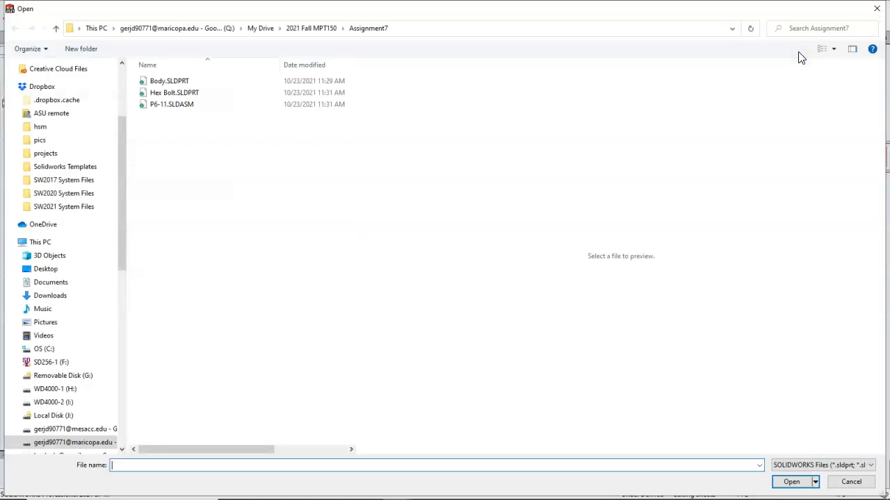
pyautogui.click(176, 78)
pyautogui.click(790, 481)
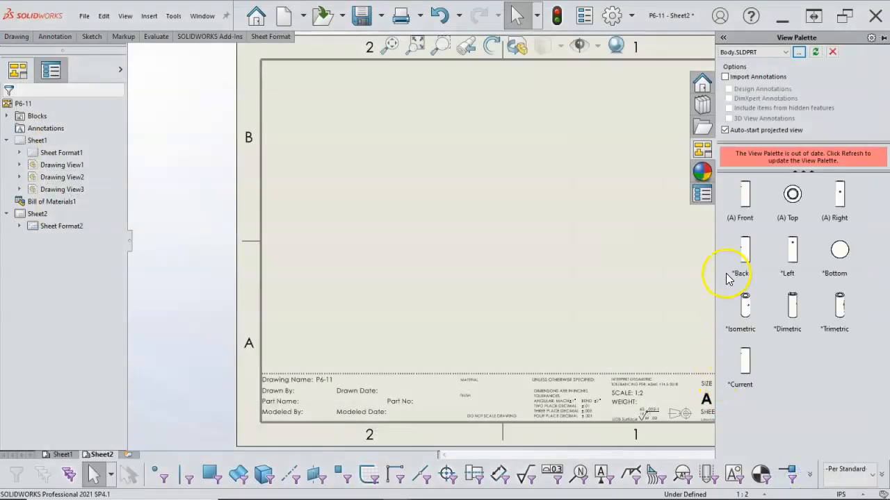
# Place the Body's top view on the left half of Sheet2 and a projected isometric view in the sheet's upper-right corner.
pyautogui.moveTo(780, 219); pyautogui.dragTo(389, 237)
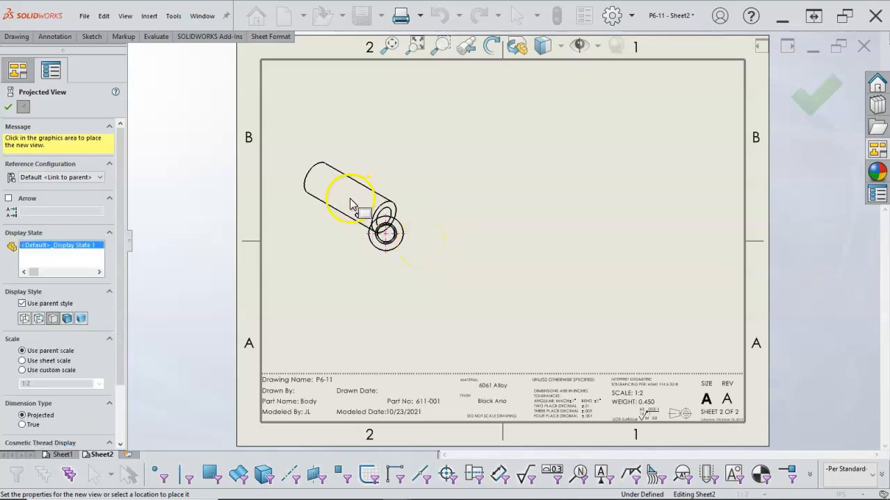
pyautogui.click(530, 160)
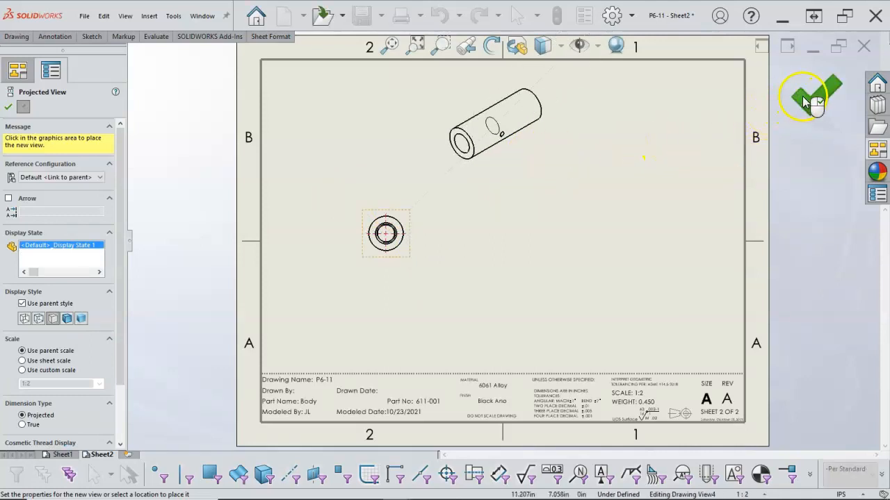
pyautogui.click(805, 98)
pyautogui.moveTo(507, 175)
pyautogui.mouseDown()
pyautogui.moveTo(556, 182)
pyautogui.moveTo(685, 160)
pyautogui.moveTo(688, 149)
pyautogui.mouseUp()
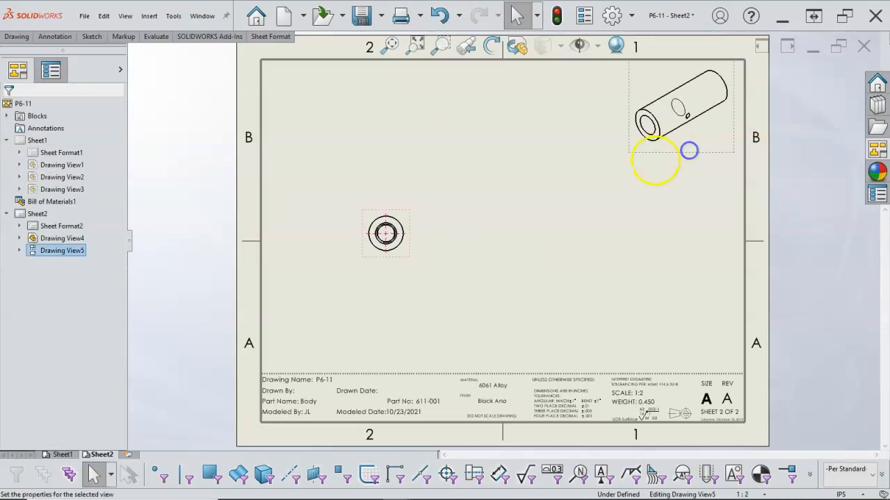
pyautogui.click(501, 193)
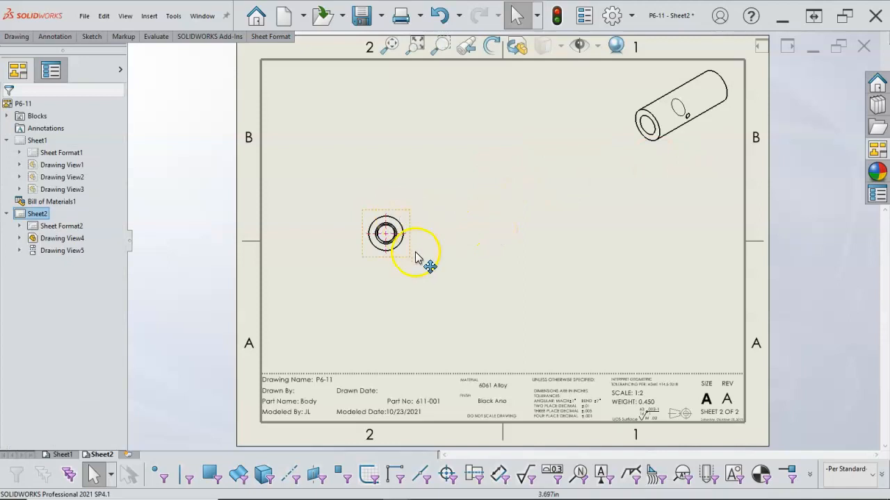
pyautogui.scroll(-2, 415, 258)
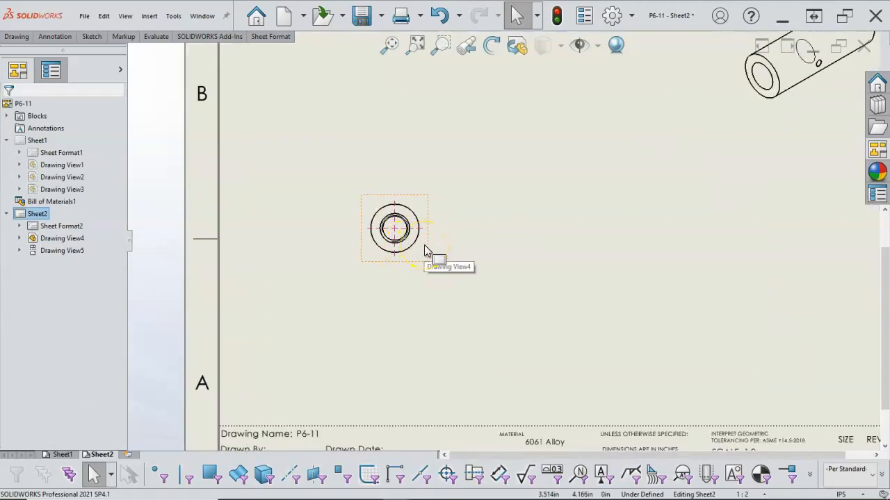
pyautogui.click(55, 37)
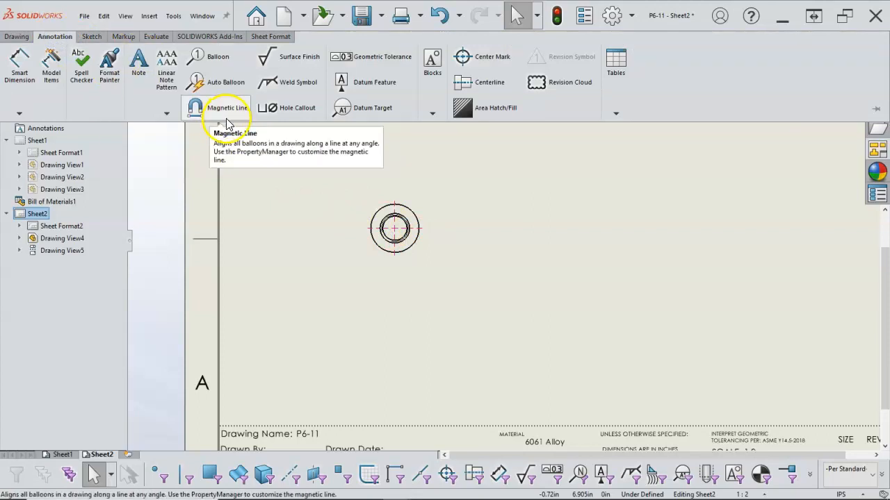
pyautogui.click(15, 37)
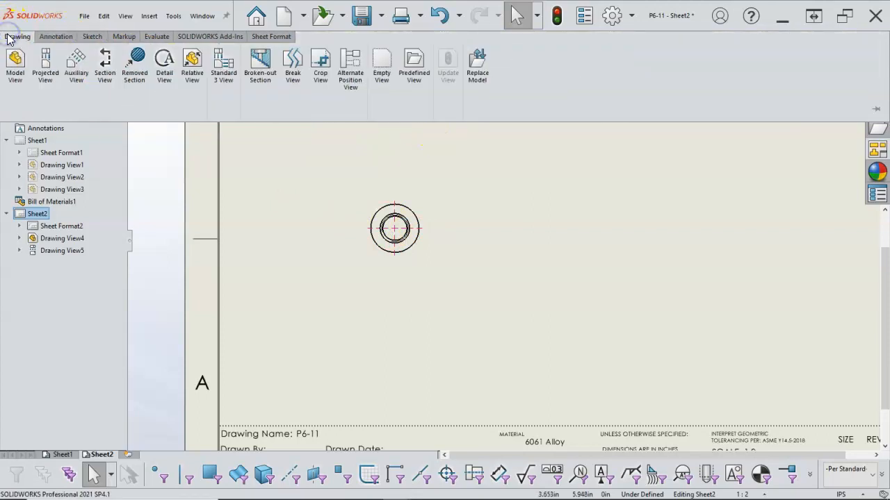
pyautogui.click(105, 64)
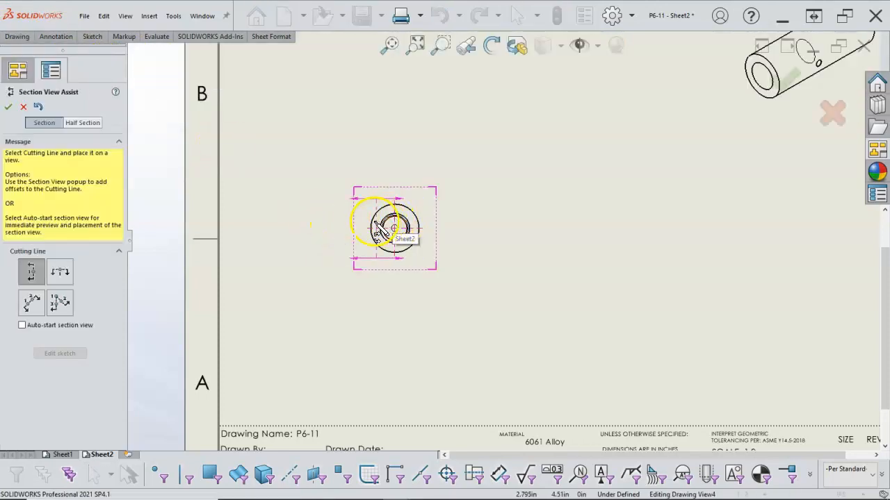
pyautogui.click(21, 107)
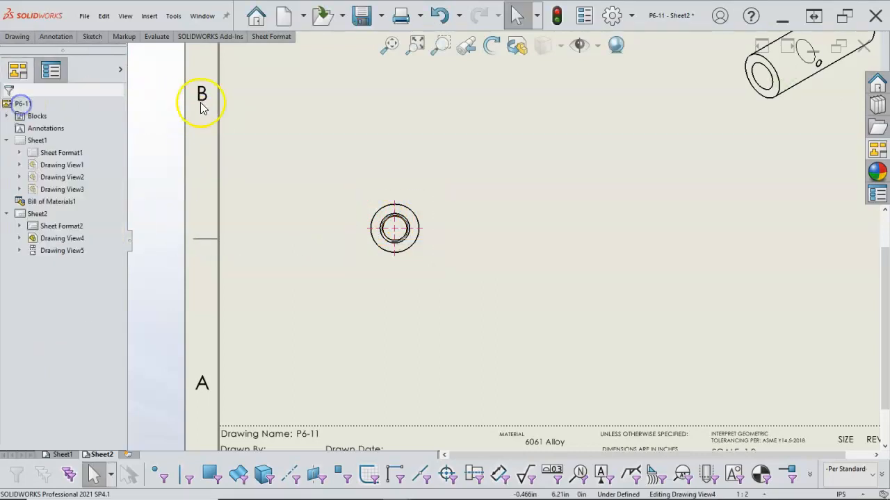
# Create section view A-A from a vertical cutting line through the centre of the Body's circular view, placed to its right.
pyautogui.click(17, 37)
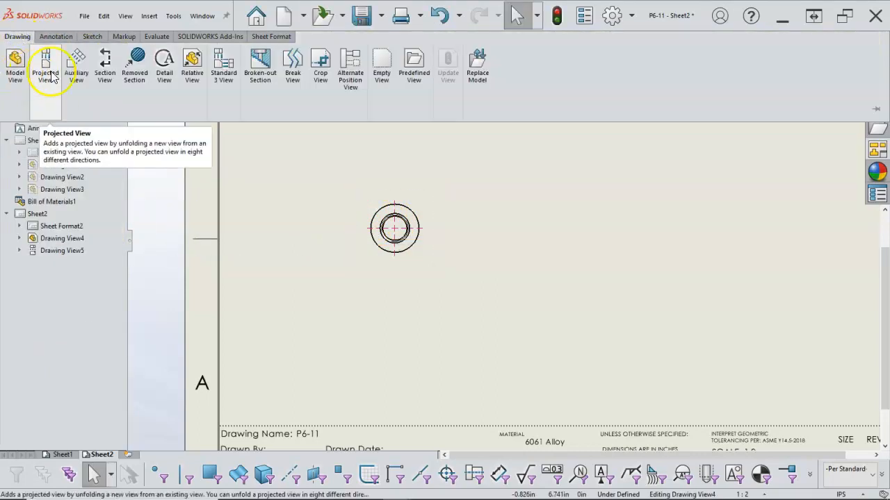
pyautogui.click(105, 70)
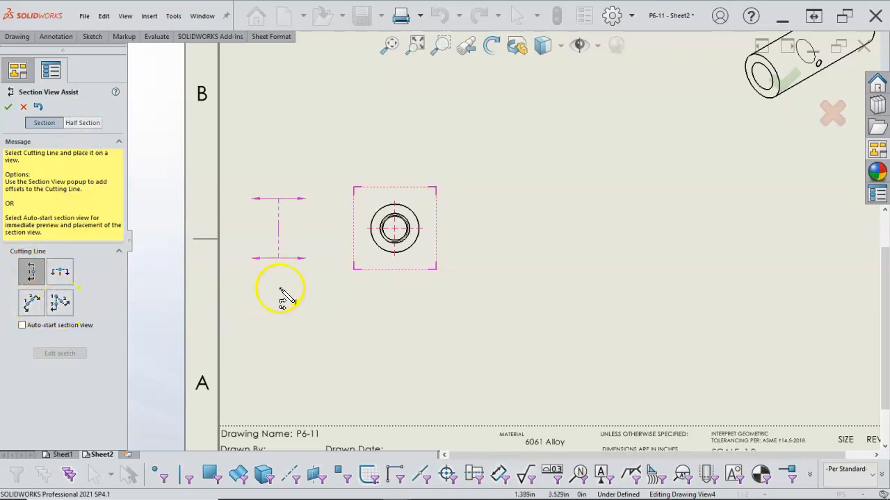
pyautogui.click(397, 230)
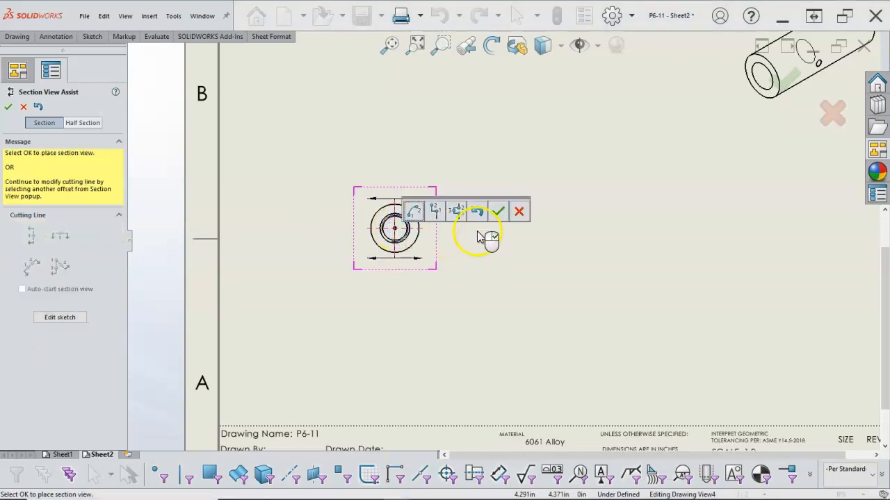
pyautogui.click(435, 212)
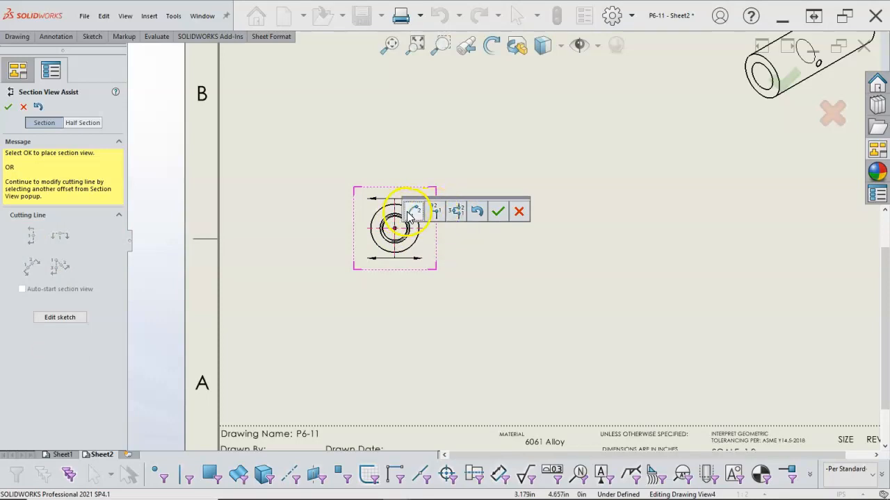
pyautogui.click(410, 217)
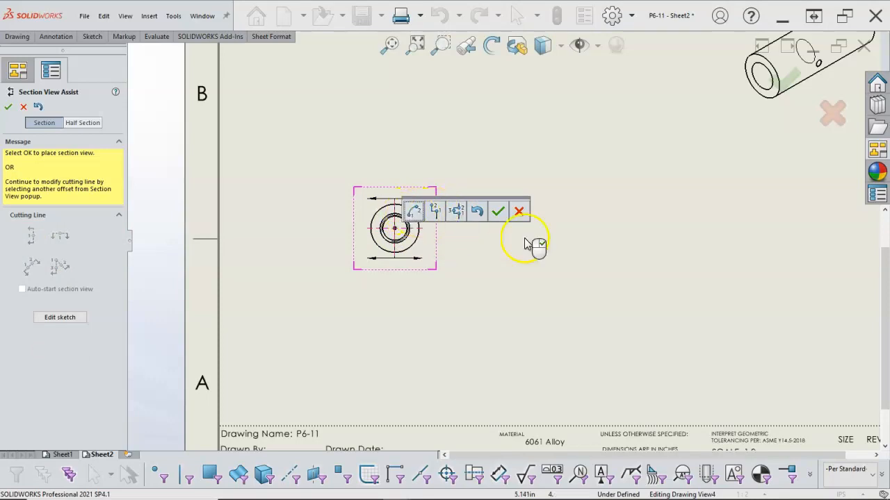
pyautogui.click(498, 214)
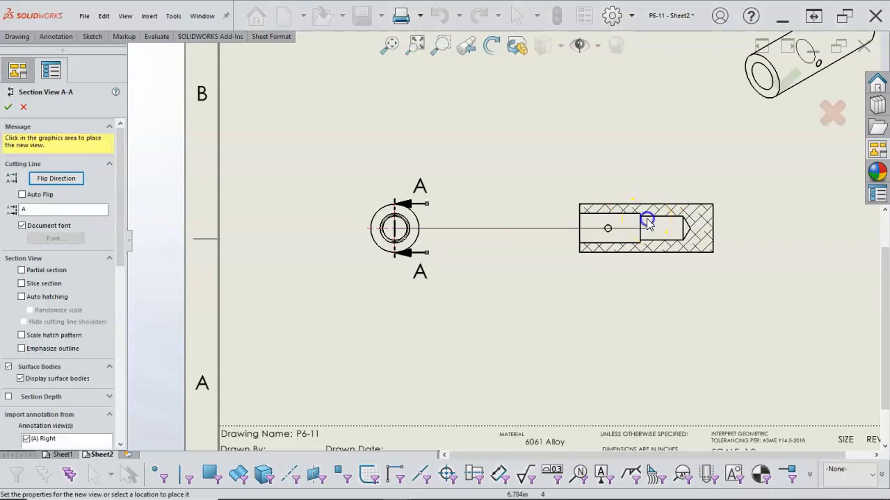
pyautogui.click(646, 223)
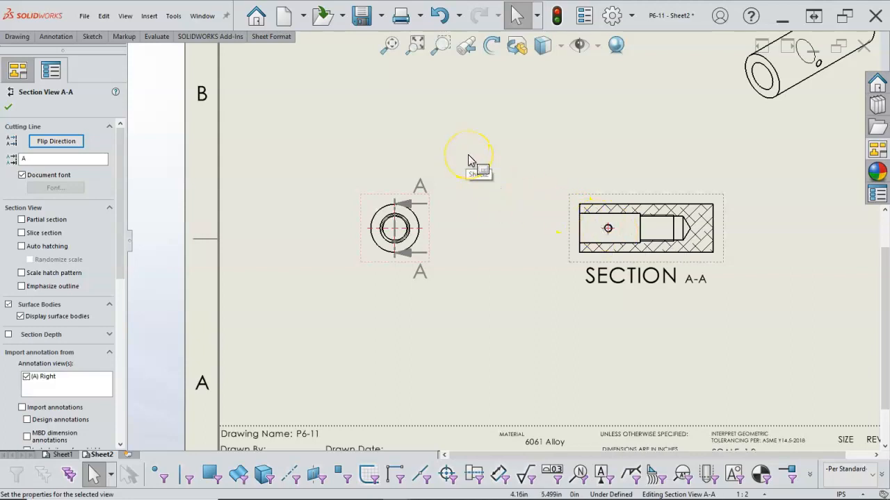
pyautogui.click(9, 108)
# Move the SECTION A-A label further below its view and extend both ends of the cutting line beyond the circular view.
pyautogui.press('f')
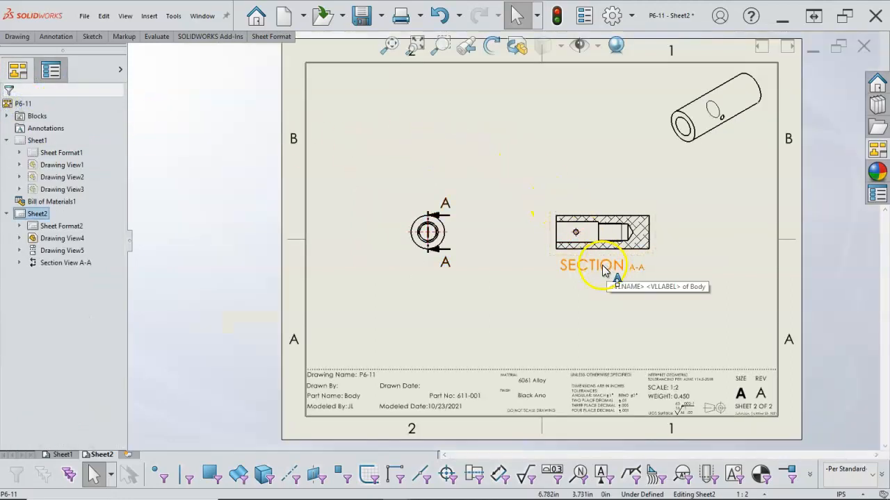
pyautogui.moveTo(606, 271); pyautogui.dragTo(603, 312)
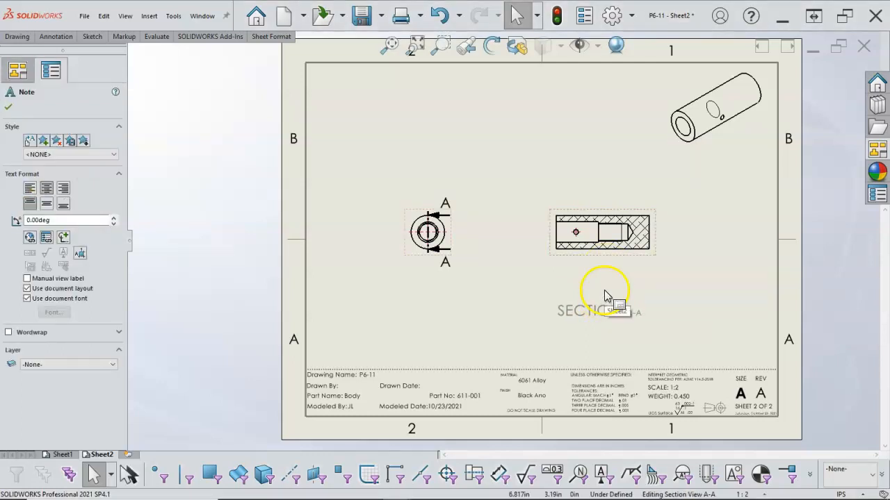
pyautogui.scroll(-2, 605, 295)
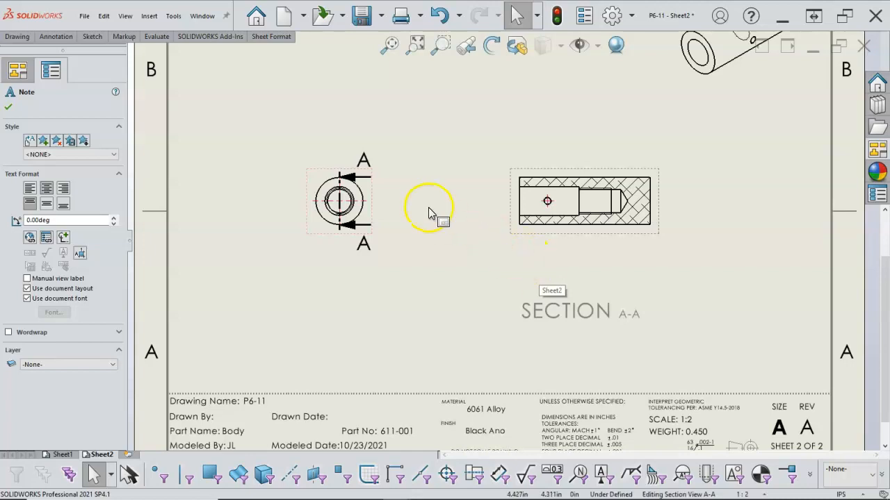
pyautogui.scroll(-3, 347, 187)
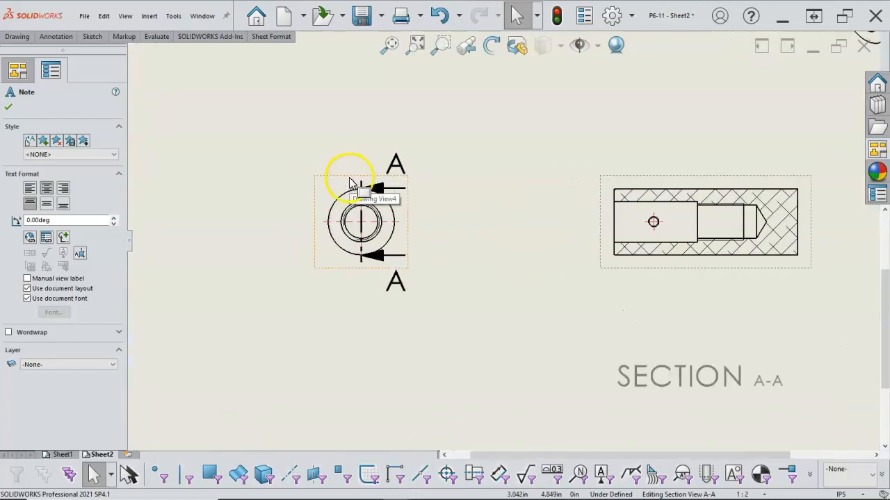
pyautogui.click(369, 184)
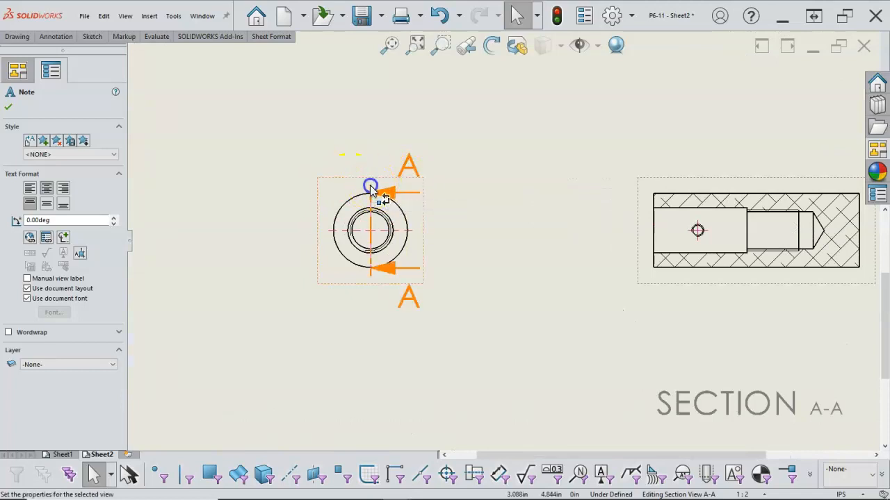
pyautogui.click(401, 189)
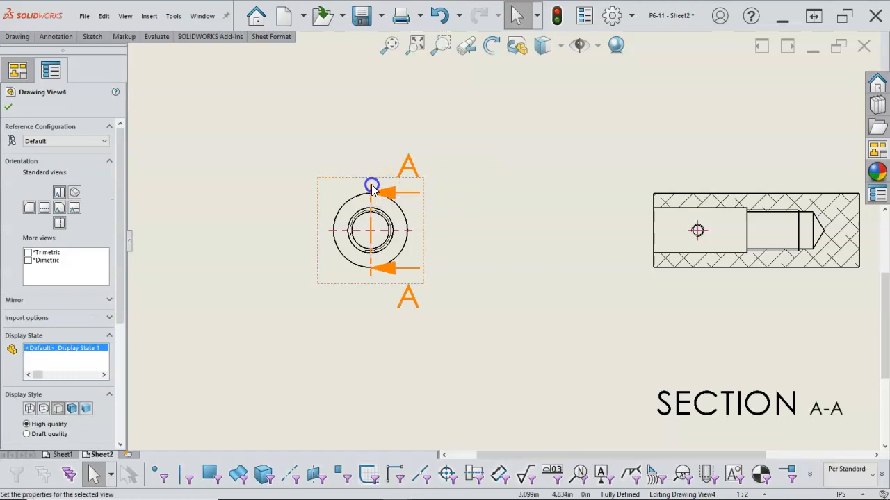
pyautogui.click(371, 189)
pyautogui.moveTo(373, 165); pyautogui.dragTo(373, 164)
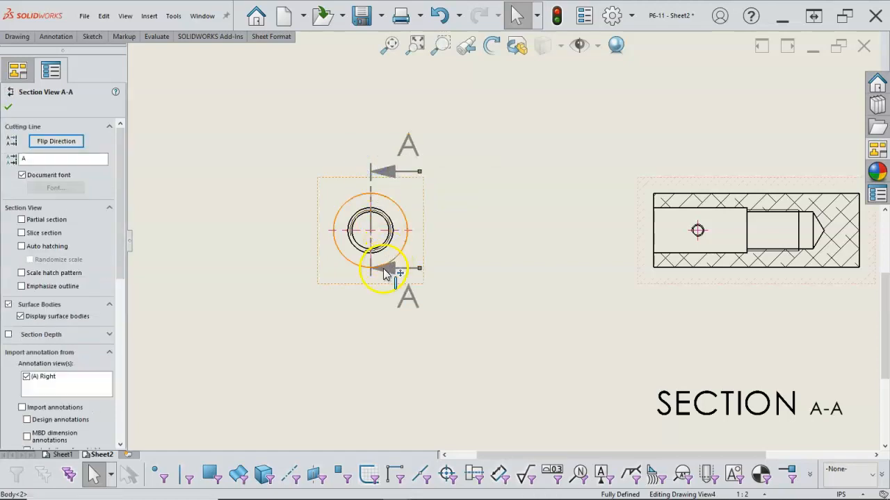
pyautogui.moveTo(370, 276); pyautogui.dragTo(370, 298)
pyautogui.click(310, 259)
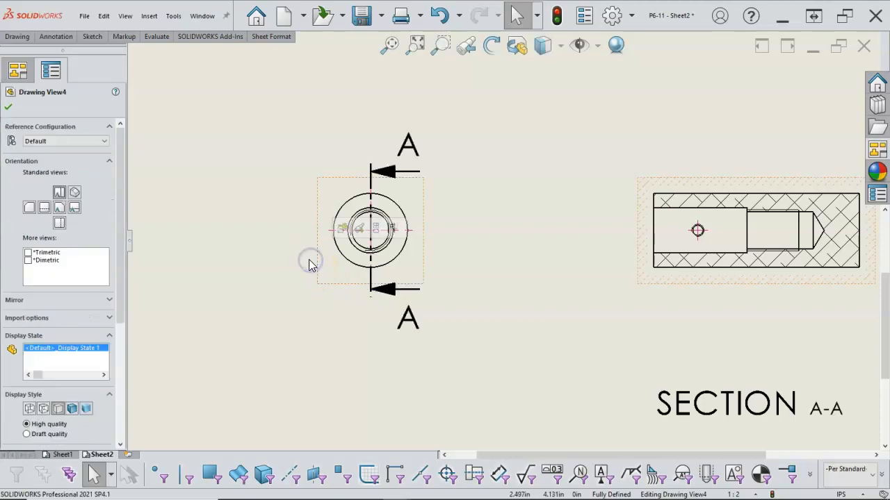
# Rebuild the drawing after the section line adjustments on Sheet2.
pyautogui.scroll(1, 495, 246)
pyautogui.scroll(3, 549, 240)
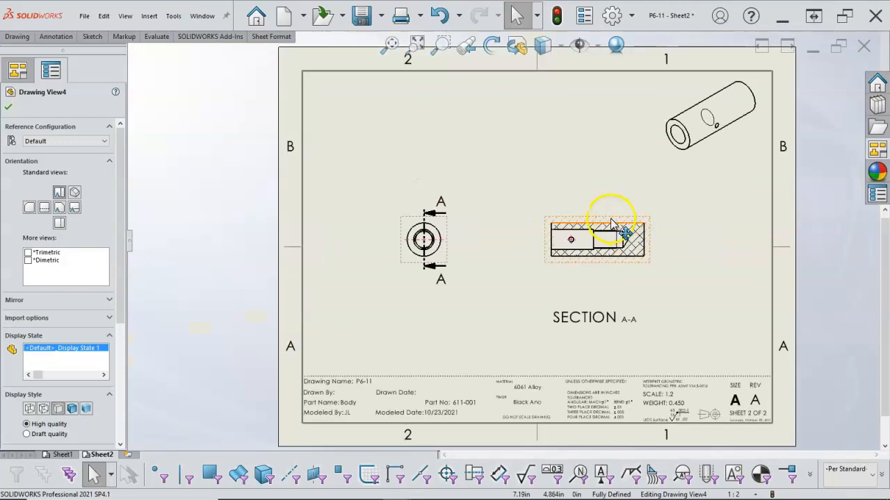
pyautogui.scroll(-1, 612, 223)
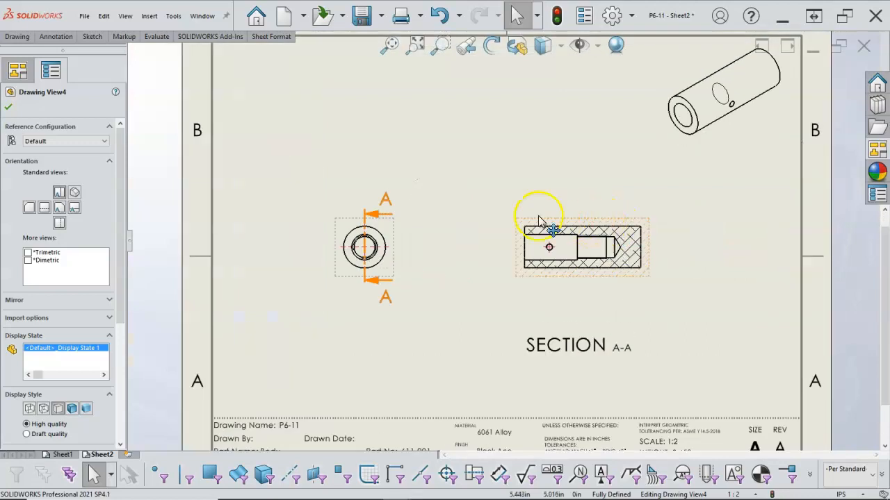
pyautogui.click(429, 227)
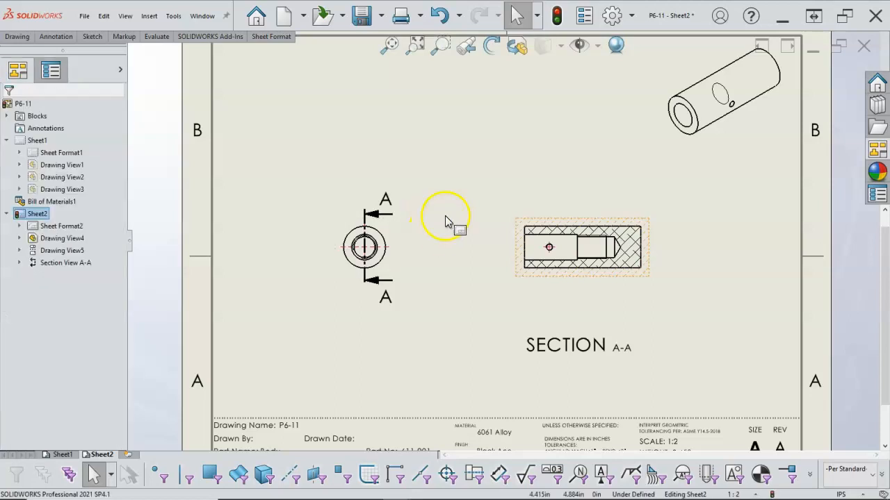
pyautogui.click(495, 50)
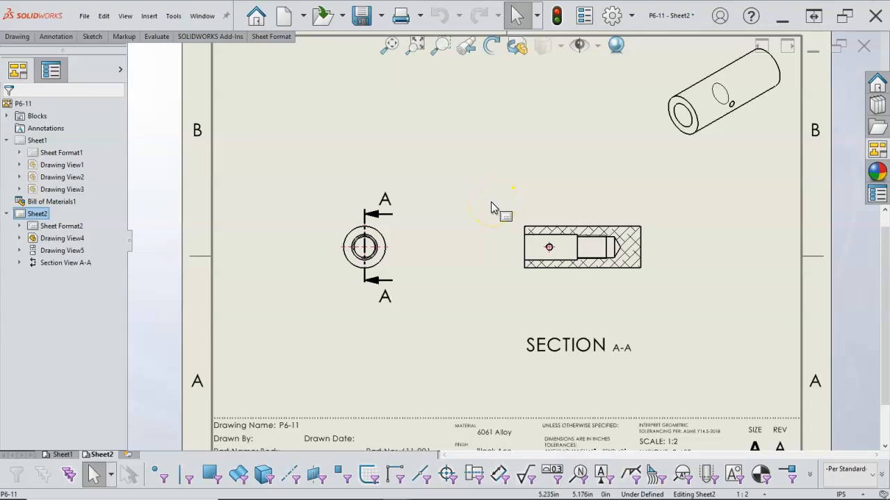
# Add a third sheet to the drawing and load the open Hex Bolt part as the source for its views.
pyautogui.click(130, 455)
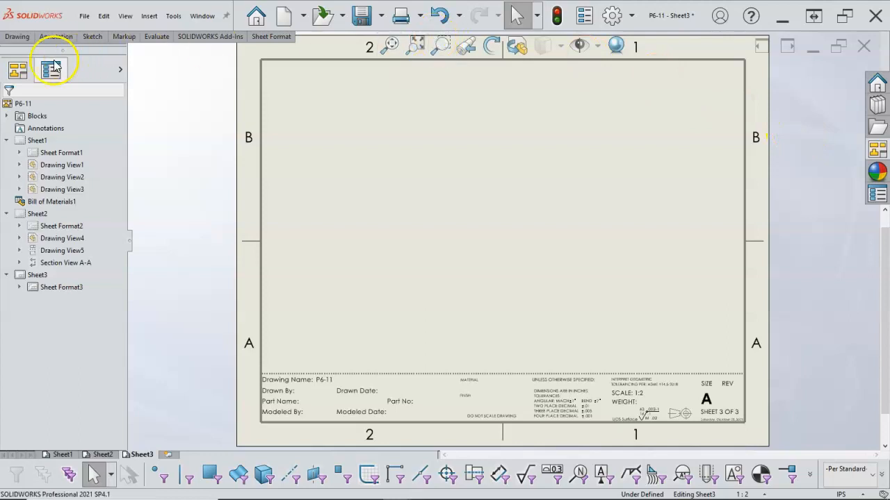
pyautogui.click(18, 37)
pyautogui.click(32, 71)
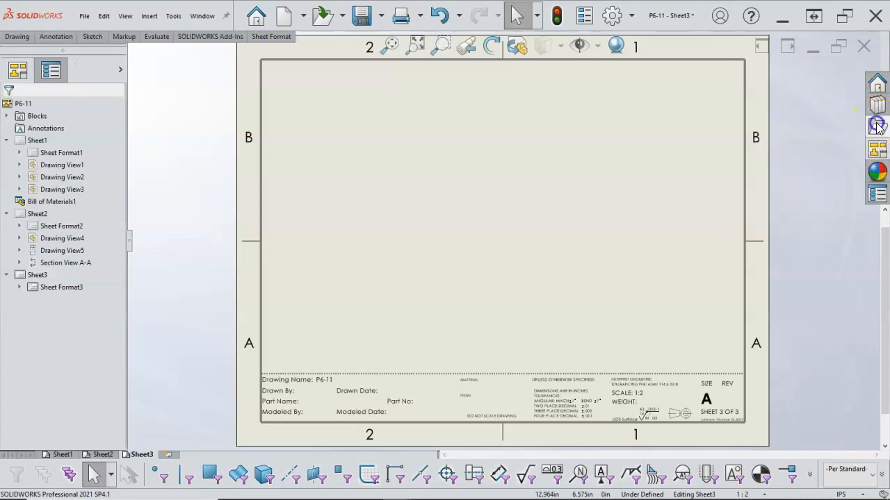
pyautogui.click(877, 125)
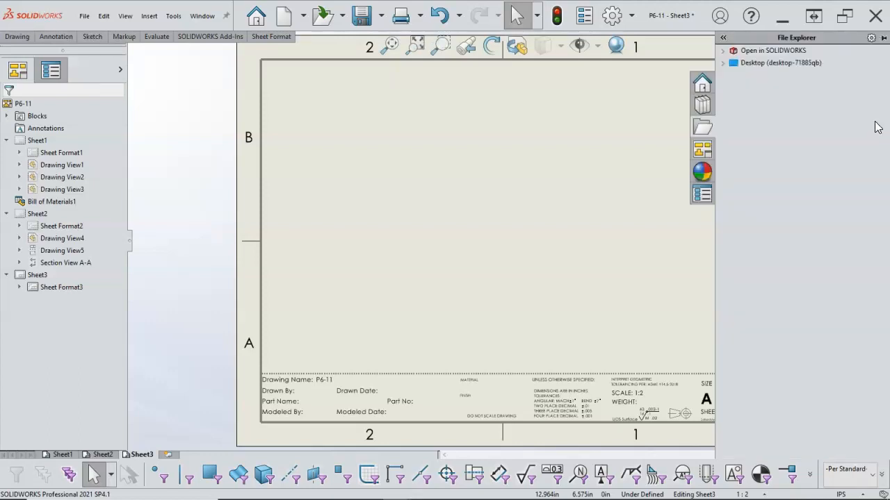
pyautogui.click(723, 51)
pyautogui.click(769, 80)
pyautogui.moveTo(769, 80)
pyautogui.mouseDown()
pyautogui.moveTo(586, 134)
pyautogui.moveTo(460, 205)
pyautogui.mouseUp()
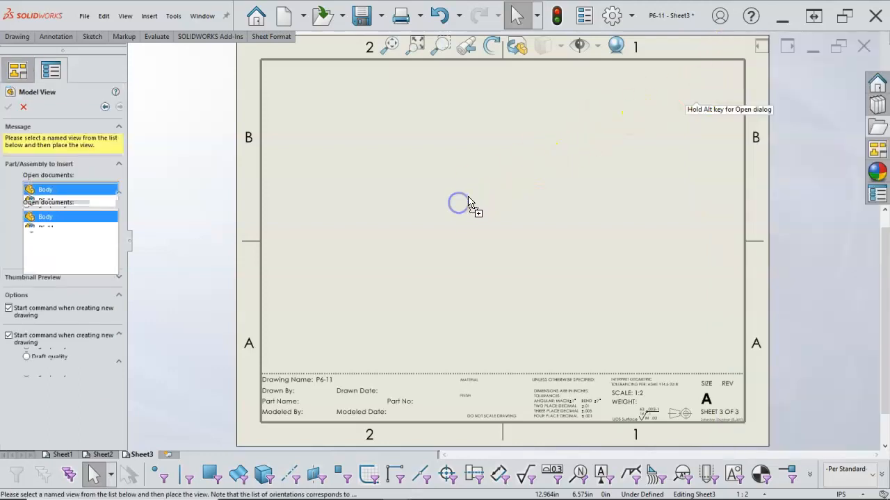
# Turn off multiple view creation and choose the Bottom orientation for the Hex Bolt view.
pyautogui.click(476, 188)
pyautogui.click(78, 287)
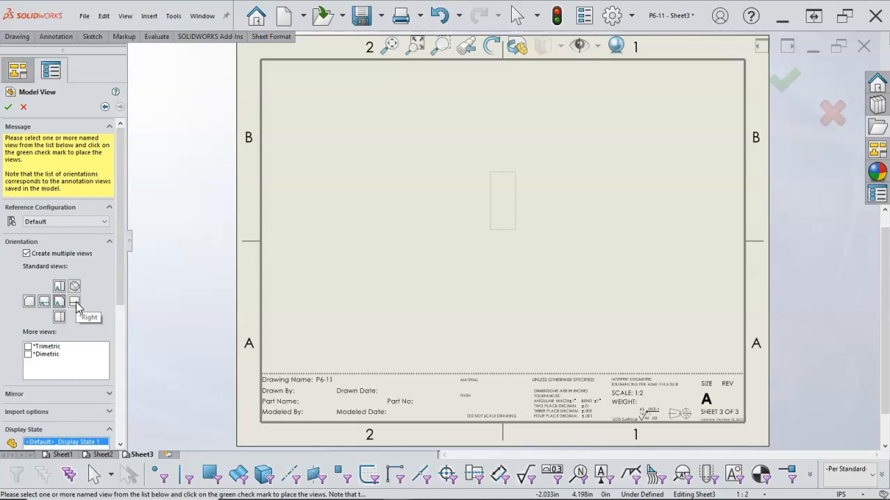
pyautogui.click(62, 318)
pyautogui.click(59, 318)
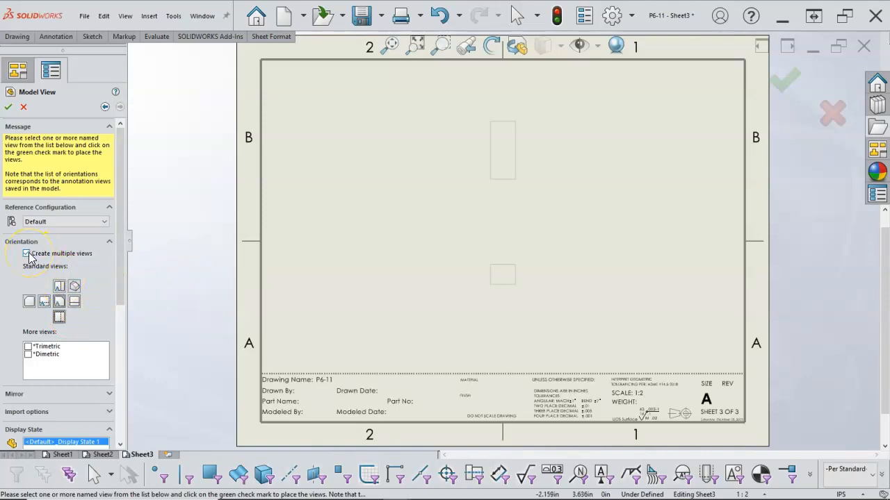
pyautogui.click(27, 253)
pyautogui.click(59, 302)
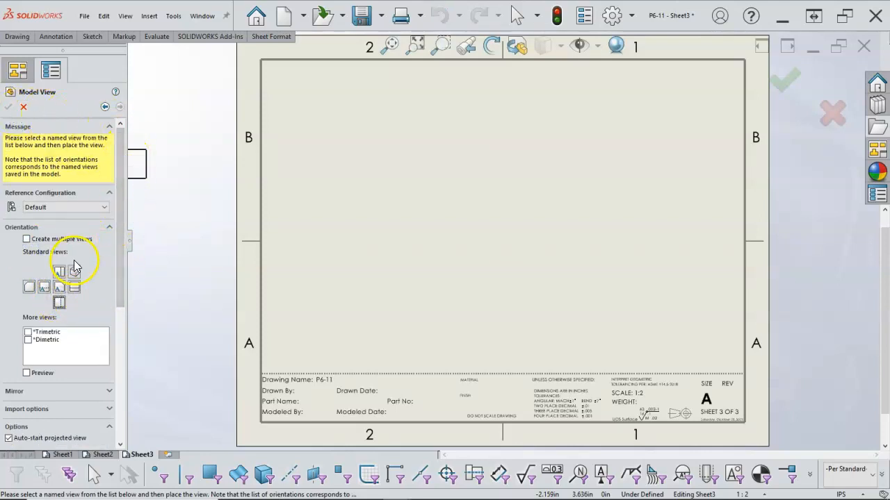
# Place the Hex Bolt's bottom view on Sheet3 with a projected side view to its right and an isometric in the sheet's upper-right corner.
pyautogui.click(421, 229)
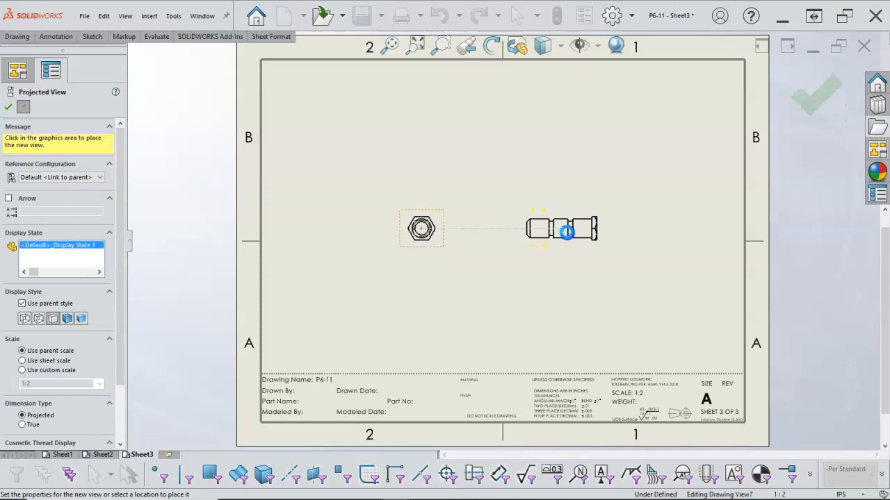
pyautogui.click(574, 240)
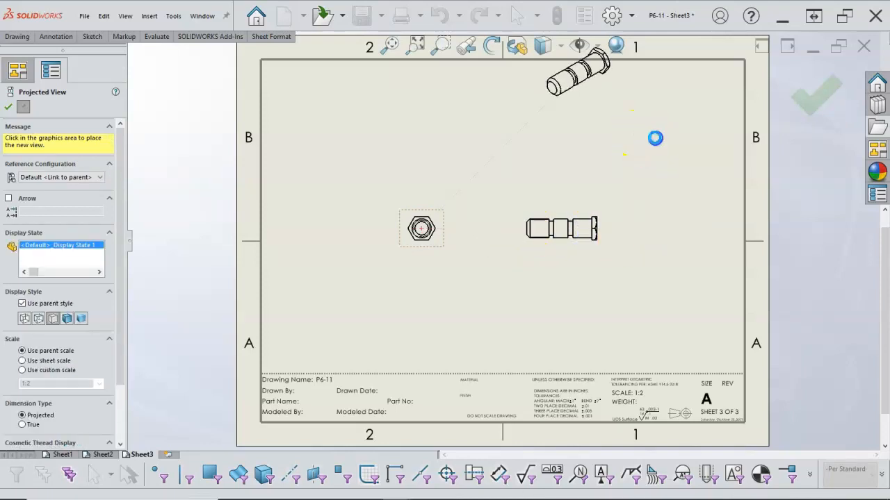
pyautogui.click(812, 96)
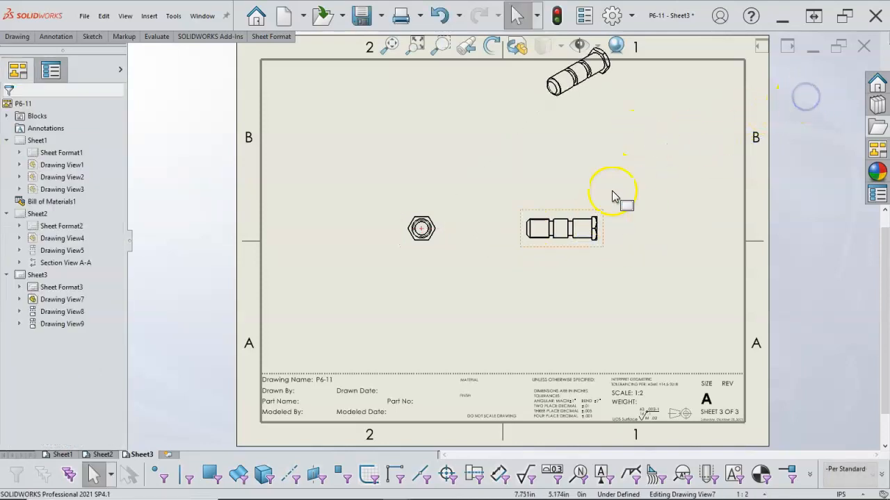
pyautogui.moveTo(571, 125)
pyautogui.mouseDown()
pyautogui.moveTo(577, 113)
pyautogui.moveTo(681, 141)
pyautogui.mouseUp()
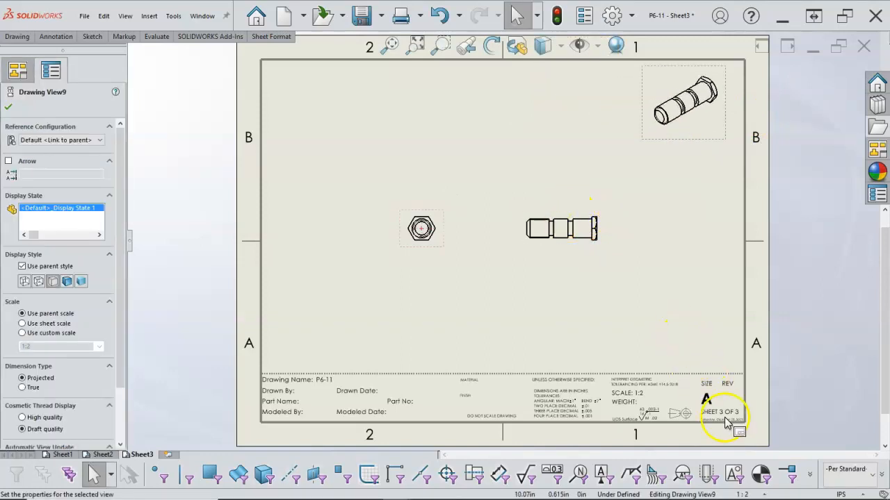
# Set Sheet3's scale to 1:1, shift the hexagonal view down and left, and move the isometric view inside the border.
pyautogui.click(757, 494)
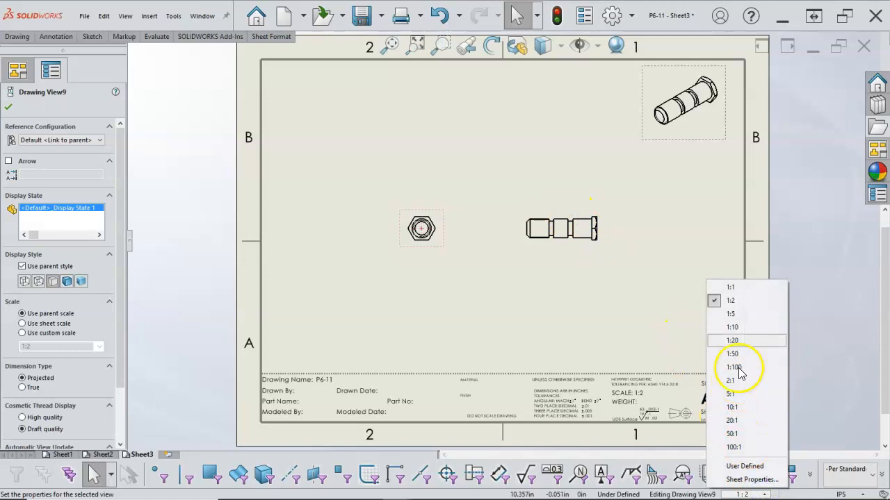
pyautogui.click(730, 289)
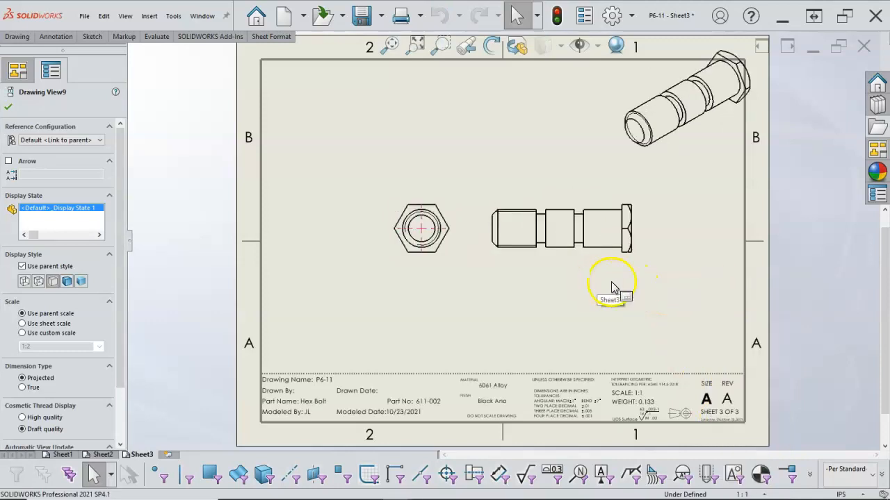
pyautogui.moveTo(448, 261); pyautogui.dragTo(410, 283)
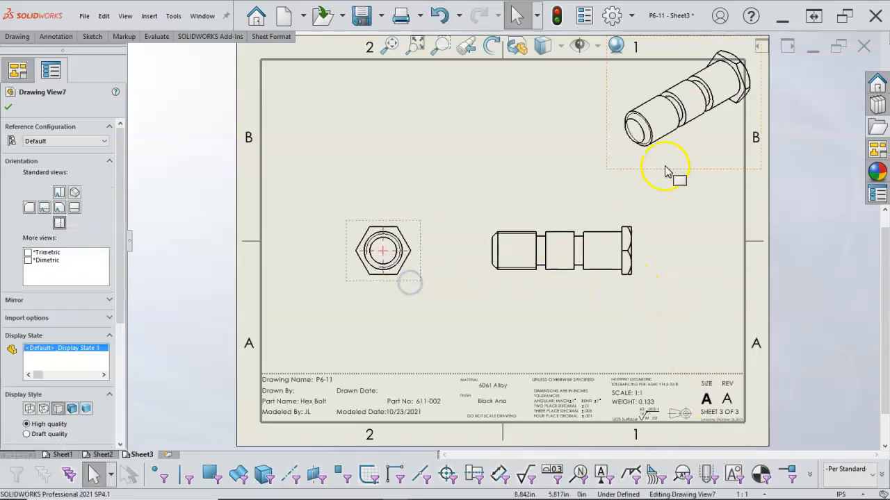
pyautogui.moveTo(656, 175)
pyautogui.mouseDown()
pyautogui.moveTo(631, 181)
pyautogui.moveTo(648, 189)
pyautogui.mouseUp()
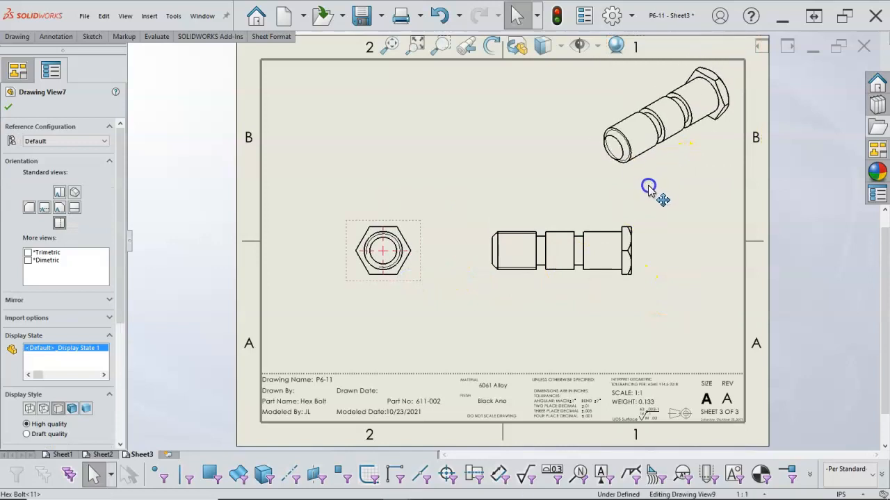
# Set the hex bolt's isometric view to a custom scale of 1:2 and move it closer to the sheet's upper-right corner.
pyautogui.click(512, 188)
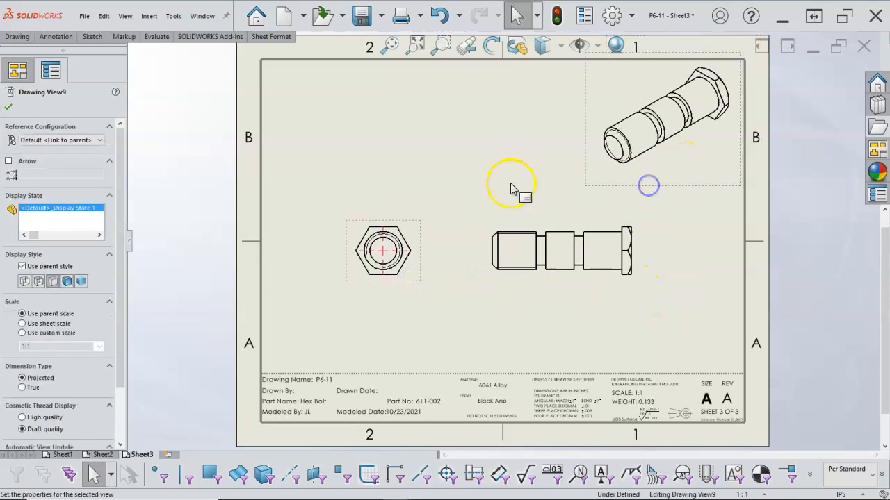
pyautogui.click(605, 172)
pyautogui.click(62, 333)
pyautogui.click(101, 346)
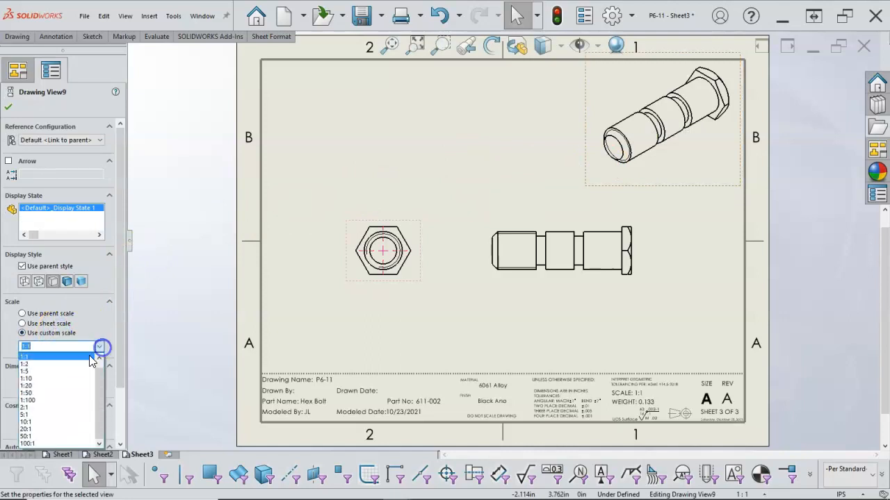
pyautogui.click(67, 366)
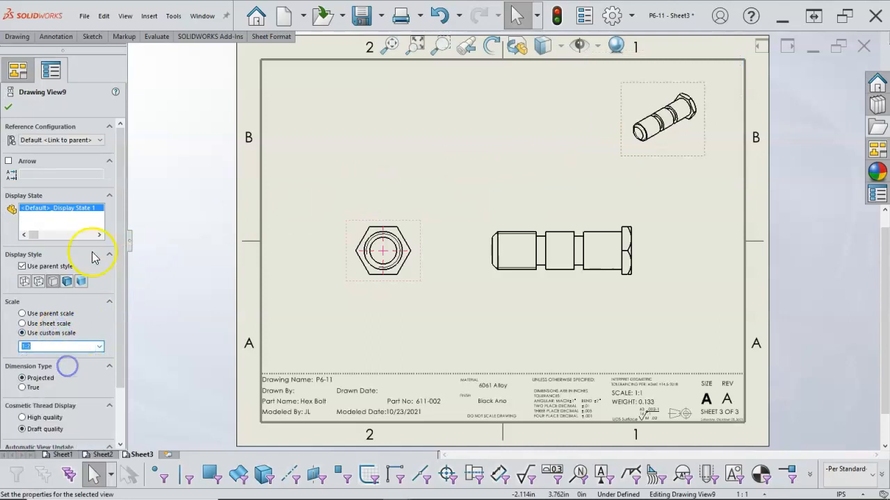
pyautogui.click(9, 107)
pyautogui.moveTo(645, 159); pyautogui.dragTo(681, 151)
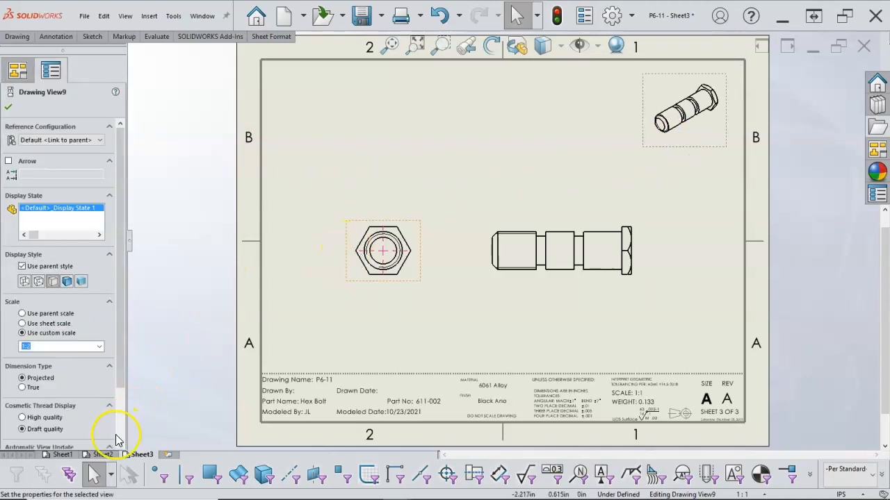
# Change the sheet scale of Sheet2, which holds the Body part, to 1:1.
pyautogui.click(104, 455)
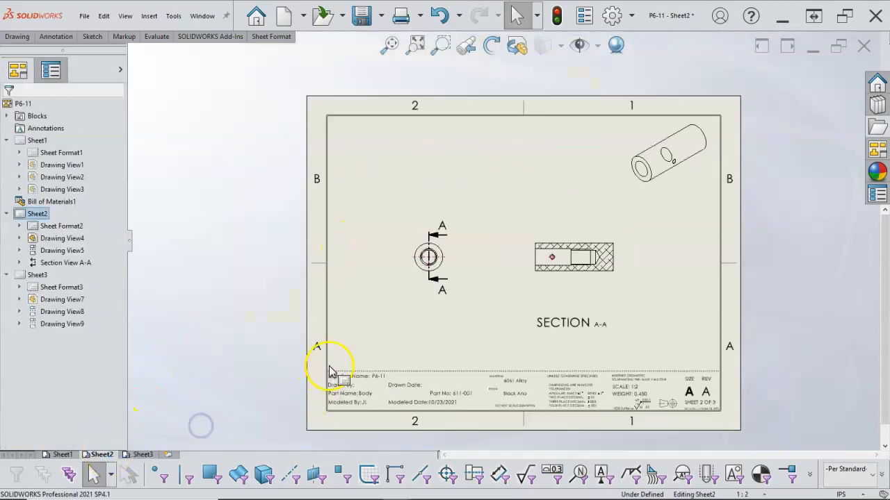
pyautogui.click(757, 495)
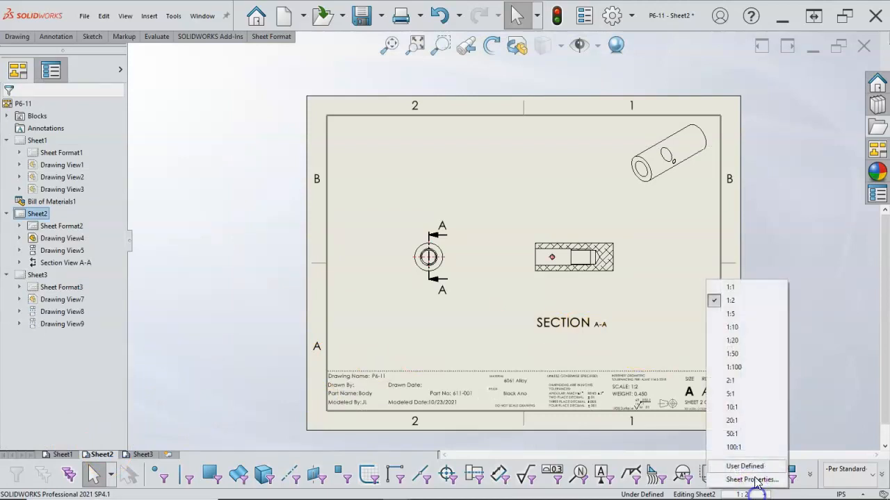
pyautogui.click(741, 290)
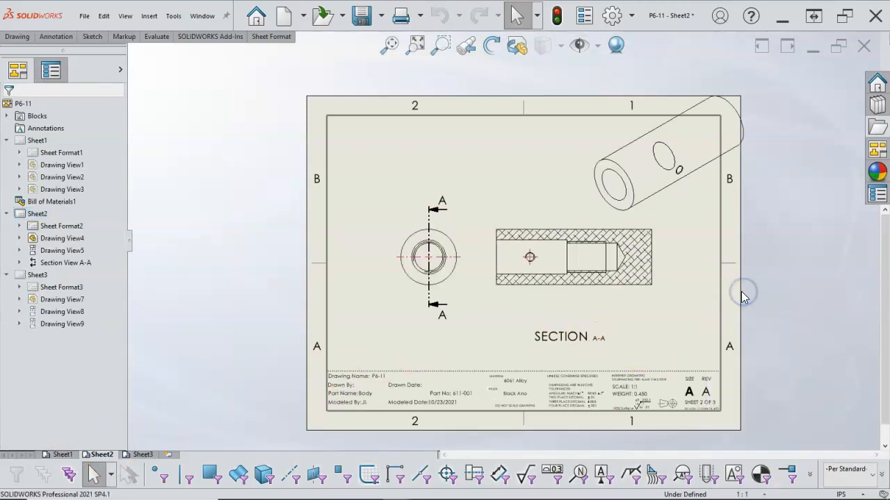
# Give the Body's isometric view on Sheet2 a custom scale of 1:2.
pyautogui.click(671, 213)
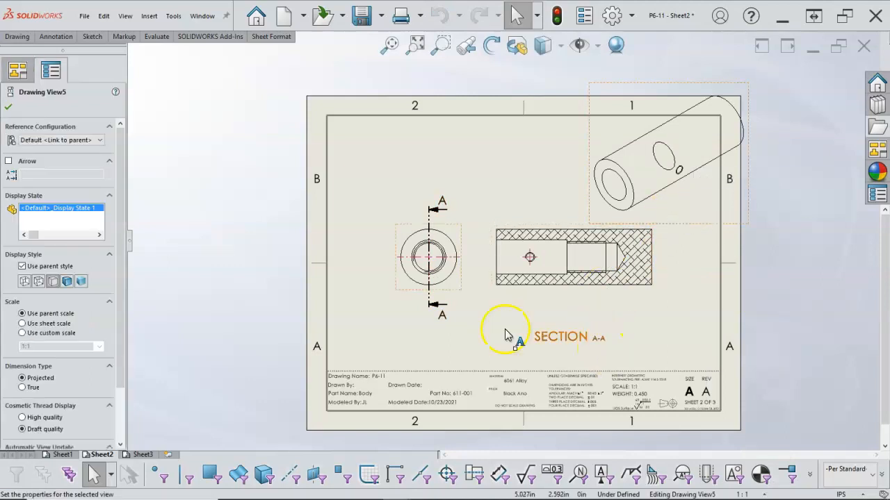
pyautogui.click(23, 333)
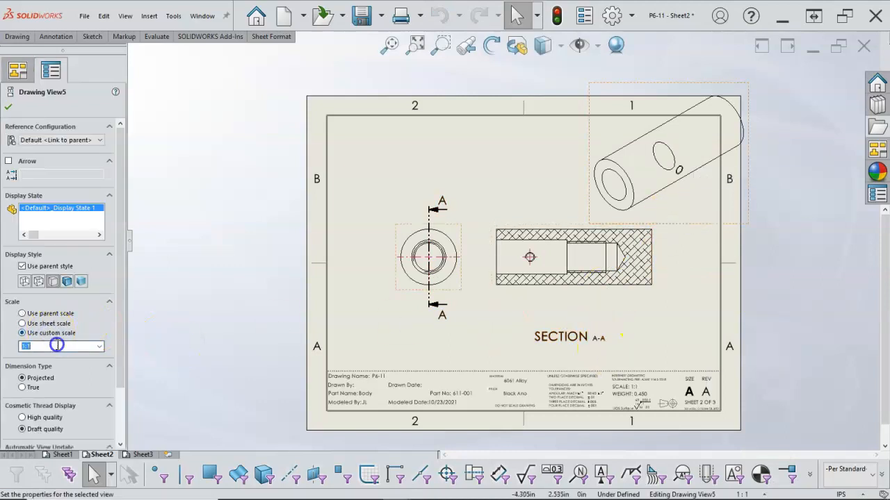
pyautogui.click(100, 346)
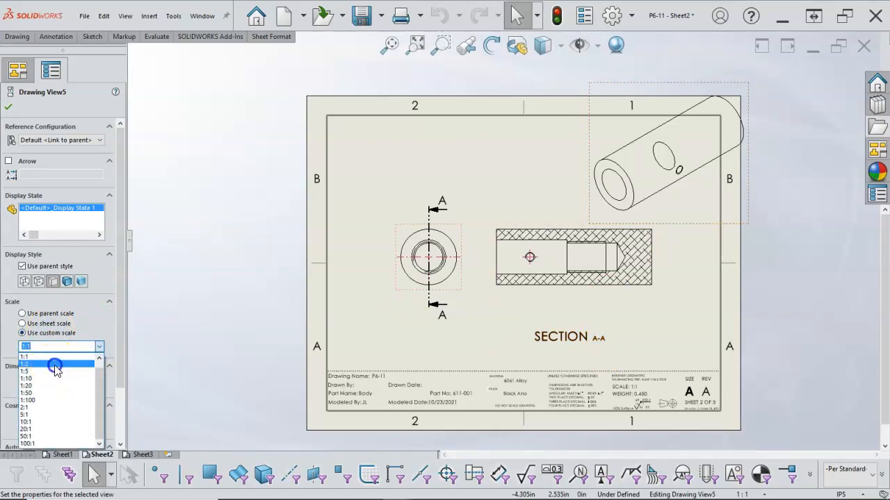
pyautogui.click(56, 364)
pyautogui.click(8, 106)
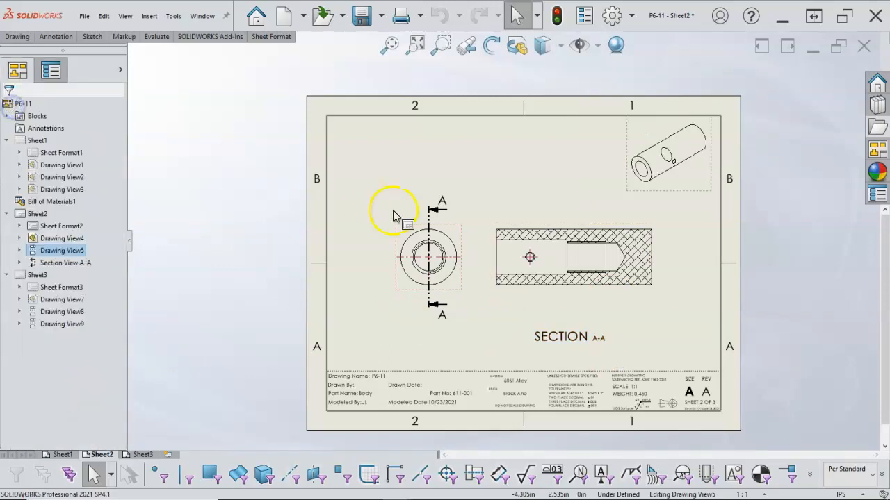
pyautogui.click(540, 231)
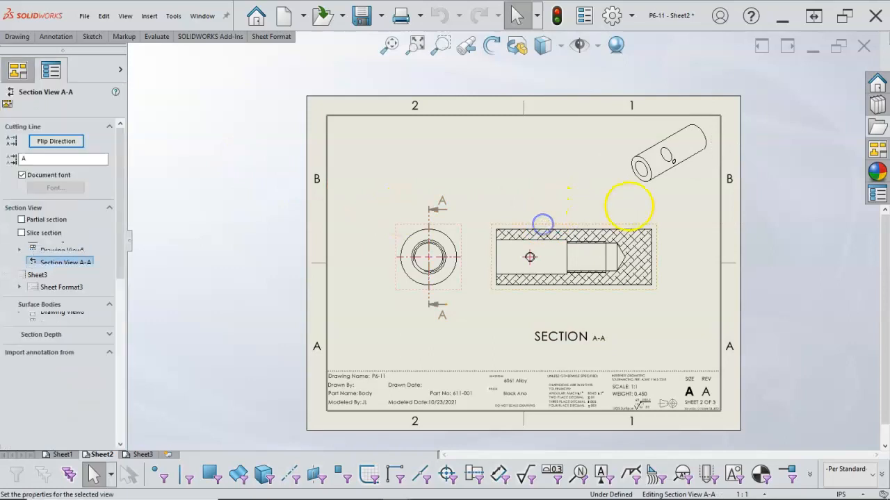
pyautogui.click(677, 189)
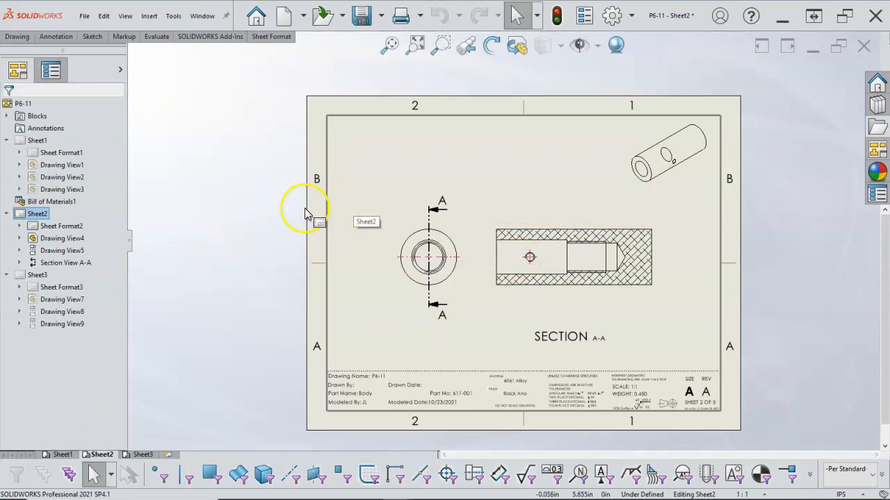
pyautogui.click(61, 456)
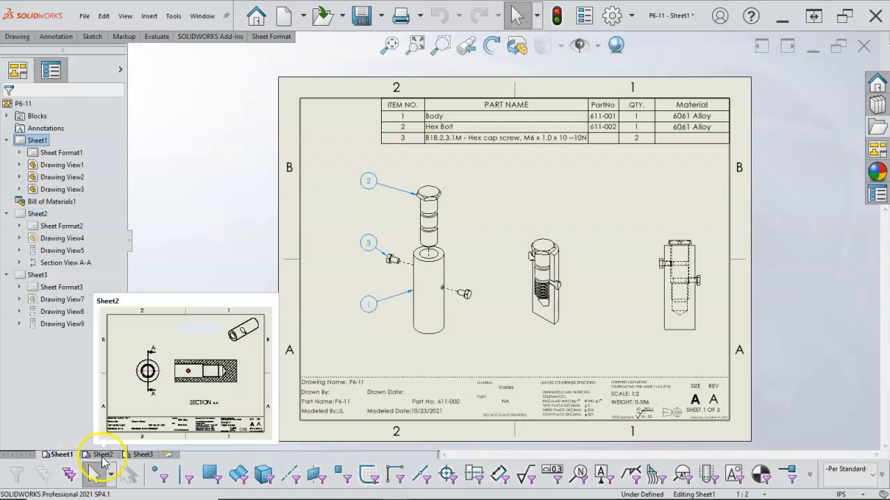
pyautogui.click(103, 455)
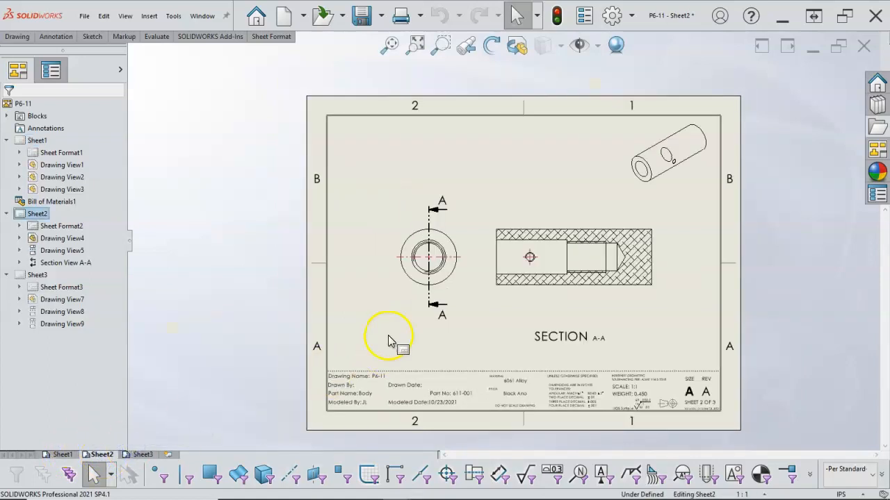
# Dimension the outer diameter of the Body's end view with Smart Dimension, placing the text above and left of the circle.
pyautogui.scroll(-1, 459, 278)
pyautogui.scroll(-1, 458, 278)
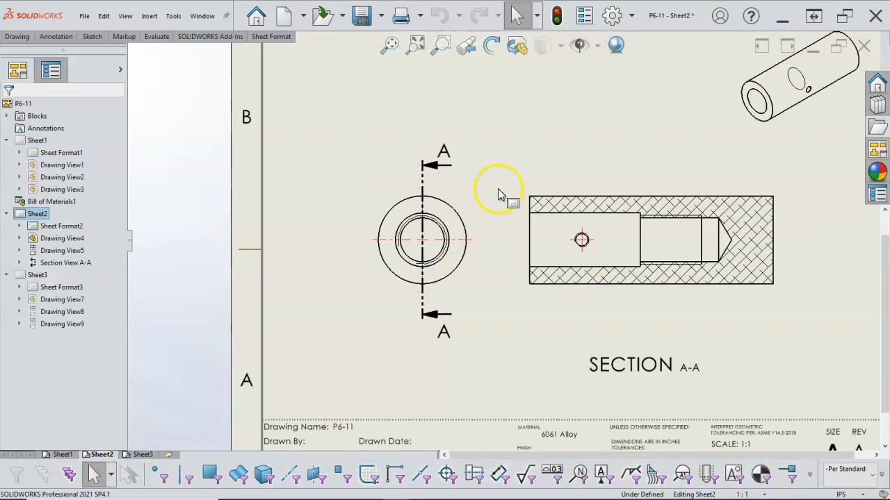
pyautogui.rightClick(536, 110)
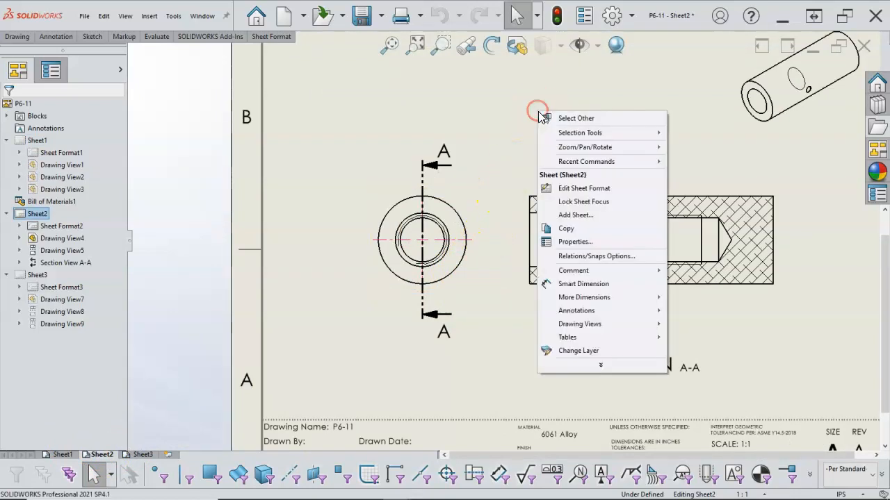
pyautogui.click(577, 284)
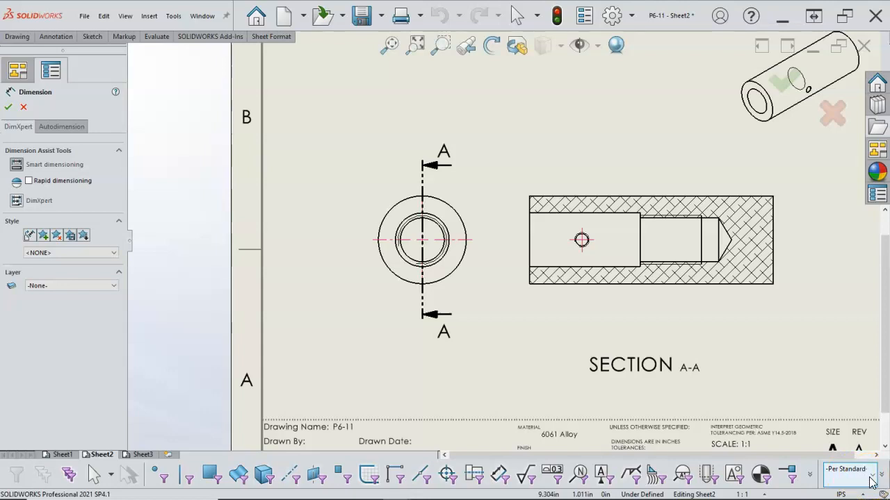
pyautogui.click(427, 239)
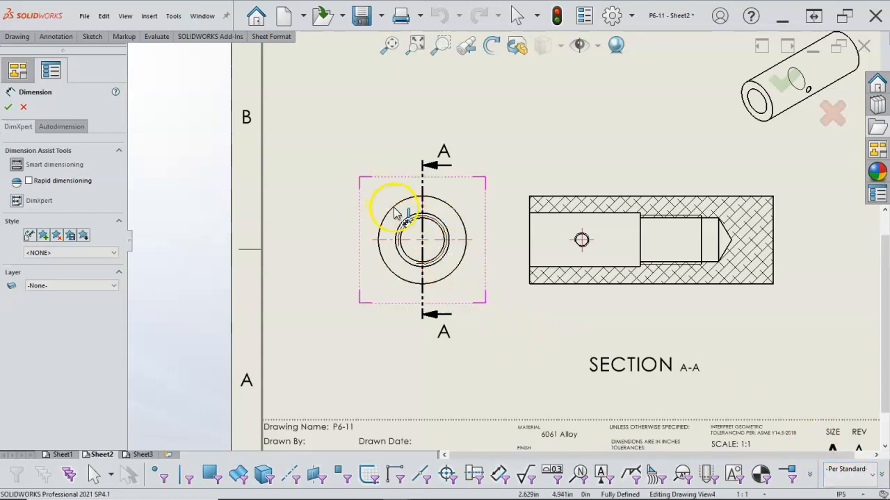
pyautogui.click(394, 210)
pyautogui.click(317, 160)
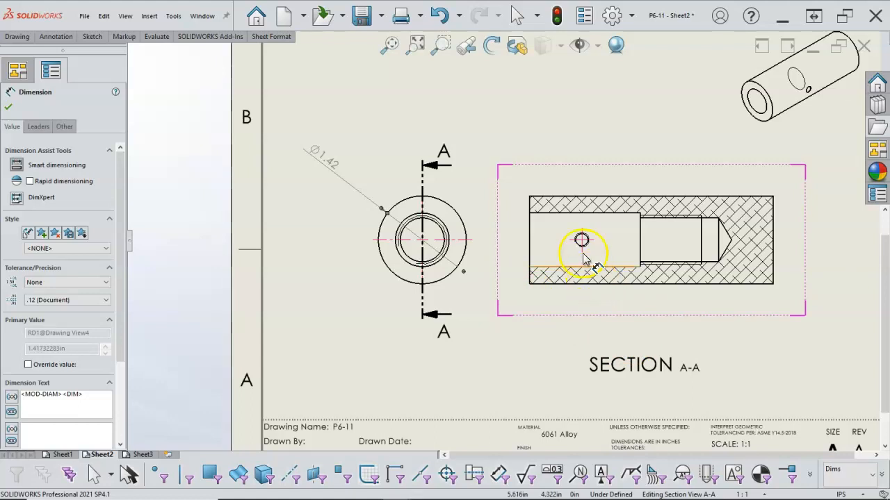
# Dimension the thread circle in the Body's end view, placing its thread text below and left of the view.
pyautogui.scroll(-1, 417, 229)
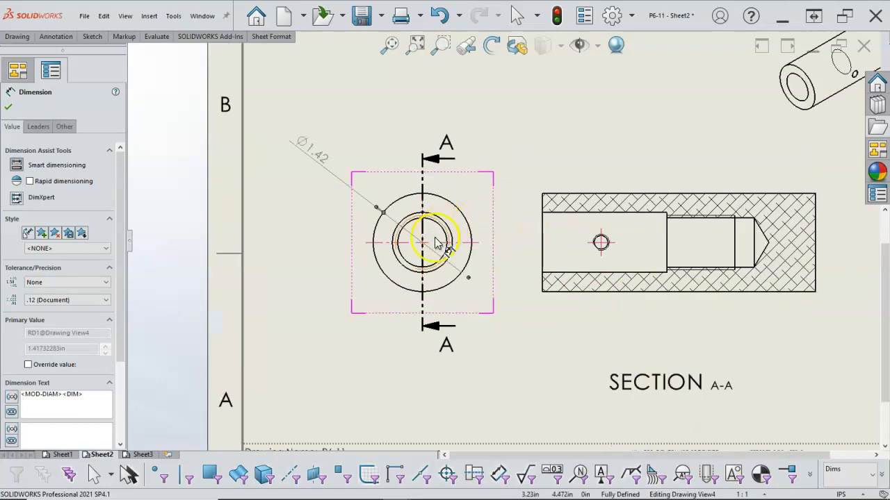
pyautogui.click(394, 239)
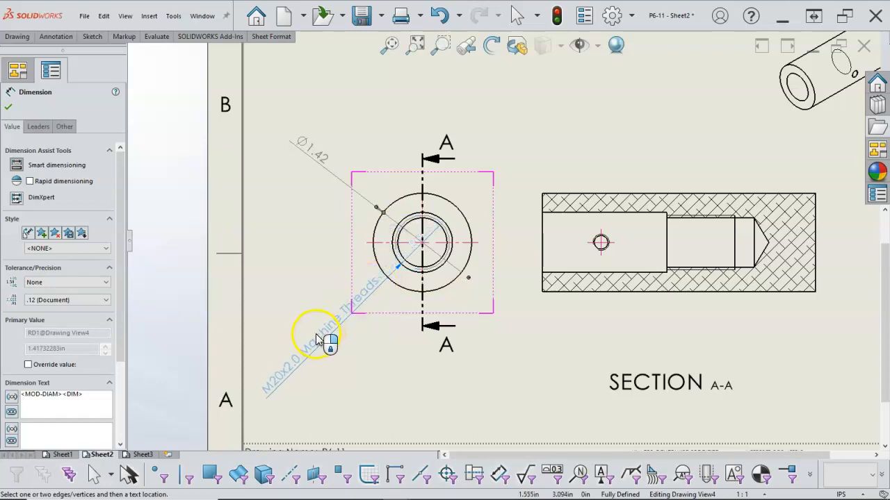
pyautogui.click(338, 364)
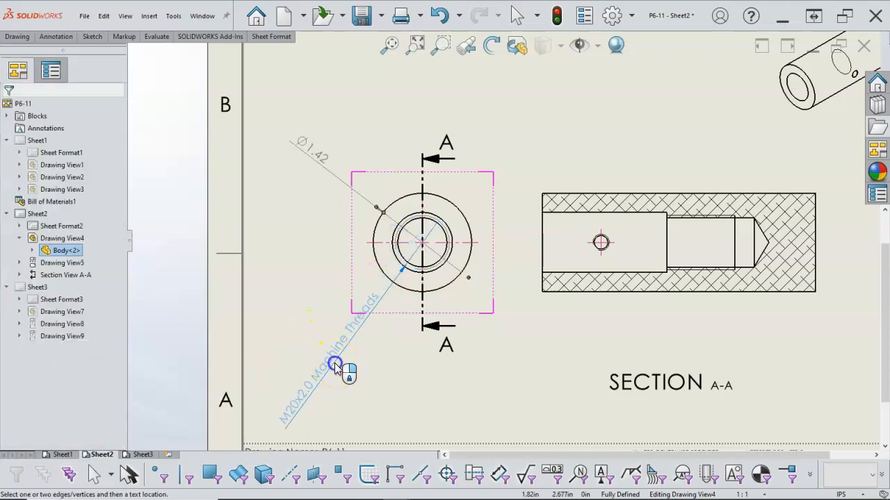
pyautogui.click(507, 322)
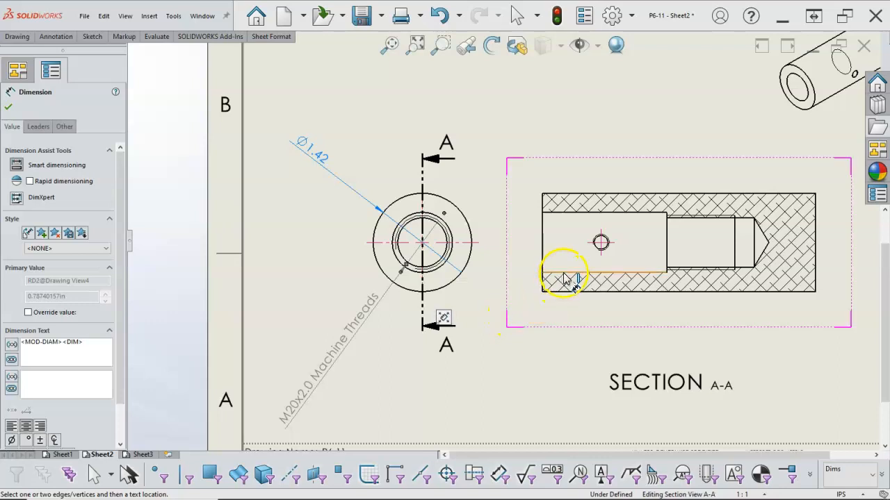
# Dimension the length of the counterbore in Section A-A, placing it above the view, and finish dimensioning.
pyautogui.click(589, 223)
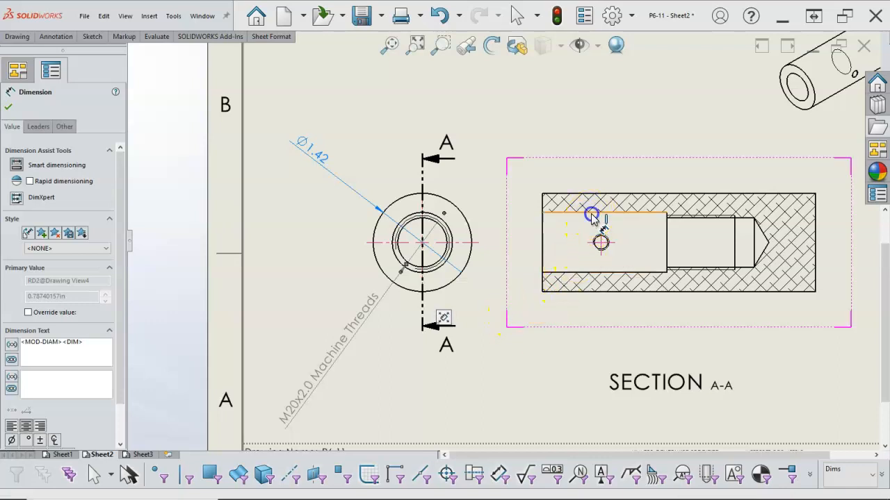
pyautogui.click(602, 127)
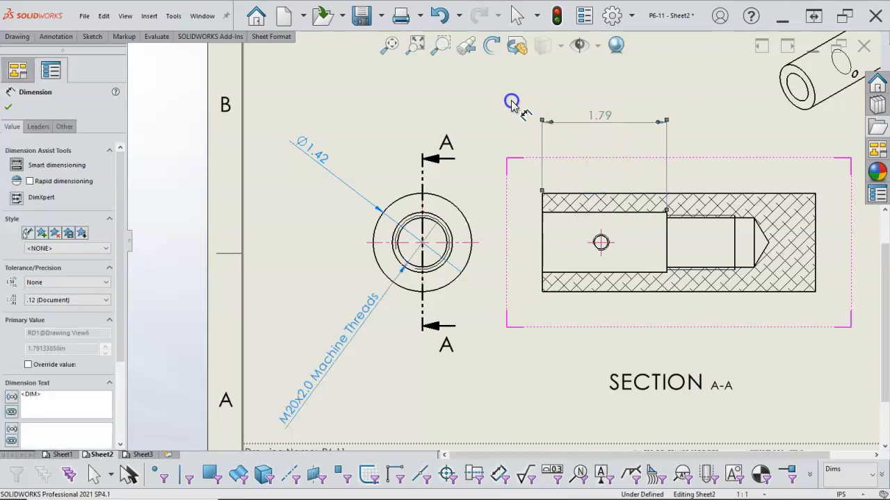
pyautogui.rightClick(522, 123)
pyautogui.click(545, 149)
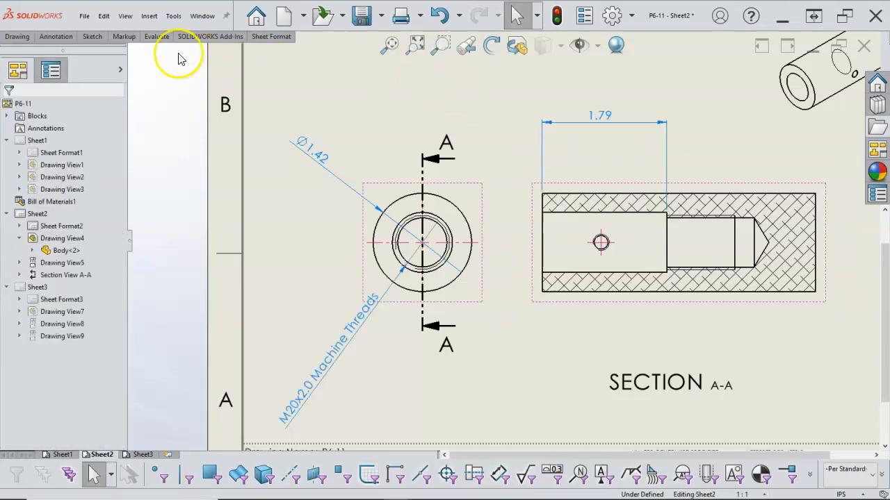
# Add a Hole Callout to the counterbored hole in the end view and position it above the outer diameter dimension.
pyautogui.click(69, 37)
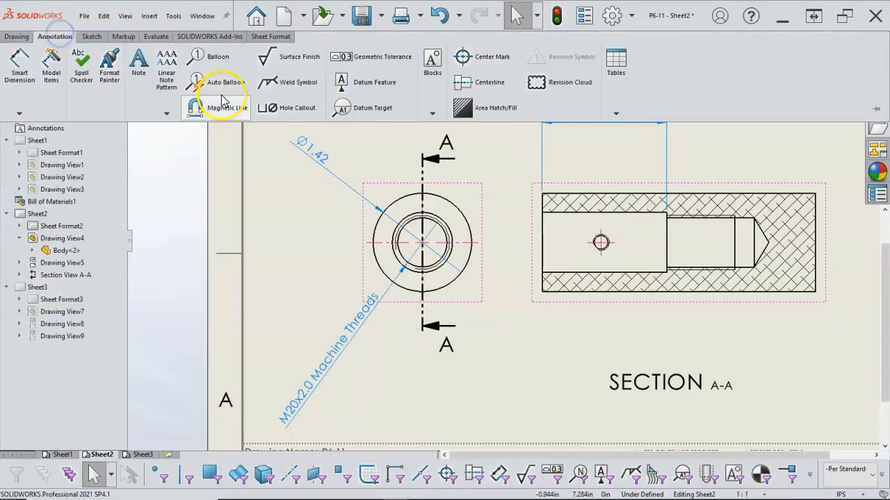
pyautogui.click(313, 119)
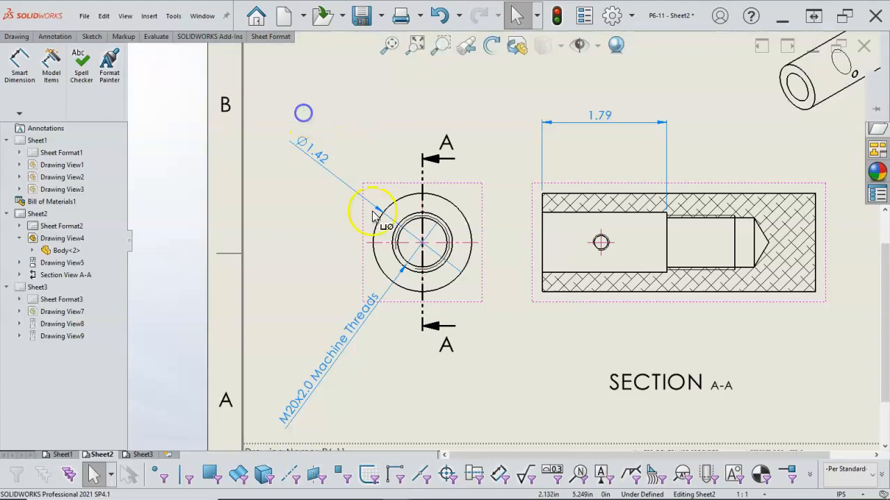
pyautogui.click(433, 278)
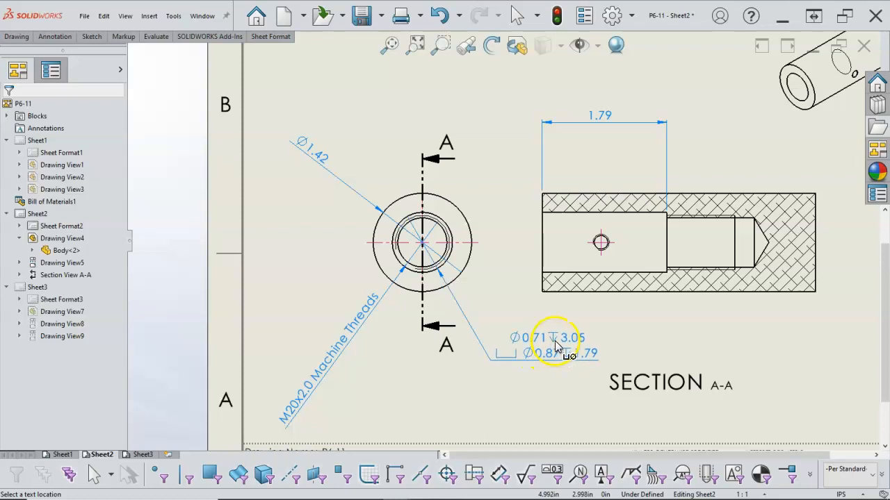
pyautogui.click(558, 340)
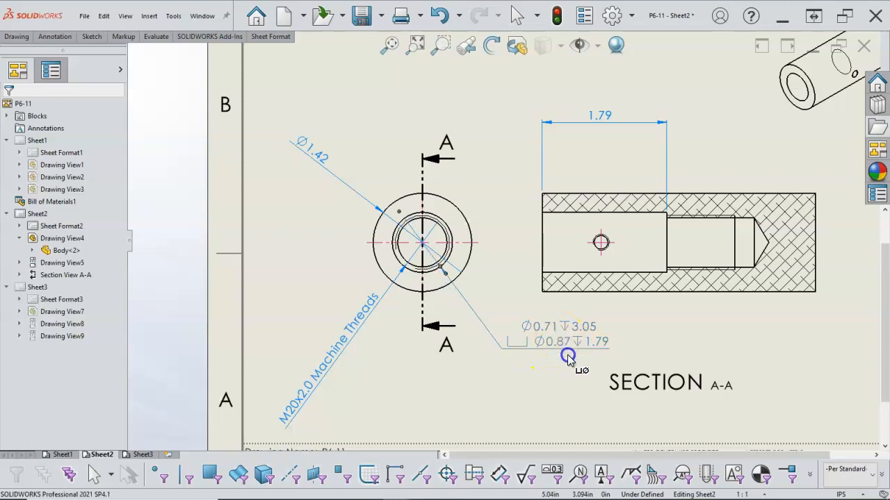
pyautogui.scroll(3, 564, 344)
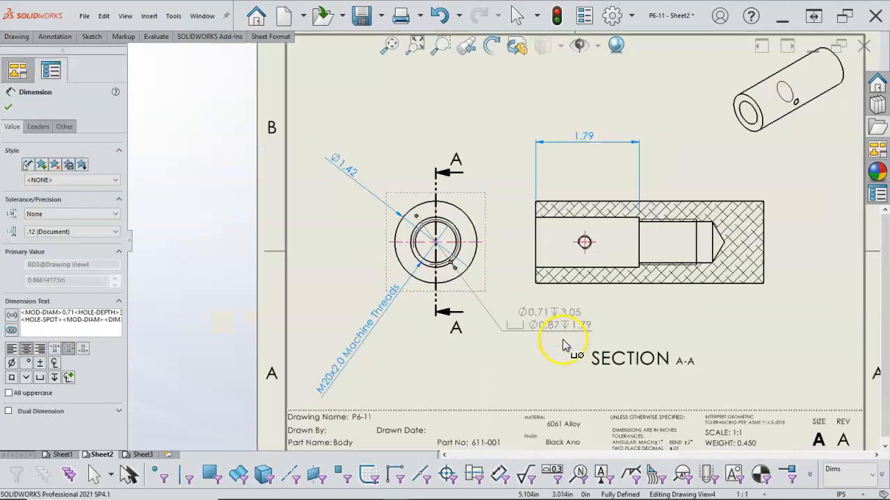
pyautogui.moveTo(562, 330); pyautogui.dragTo(552, 313, button='middle')
pyautogui.moveTo(547, 311); pyautogui.dragTo(366, 104)
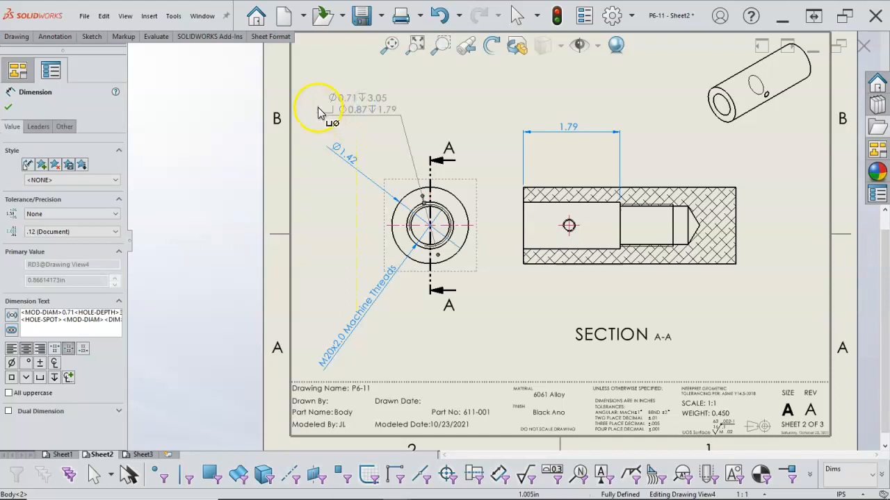
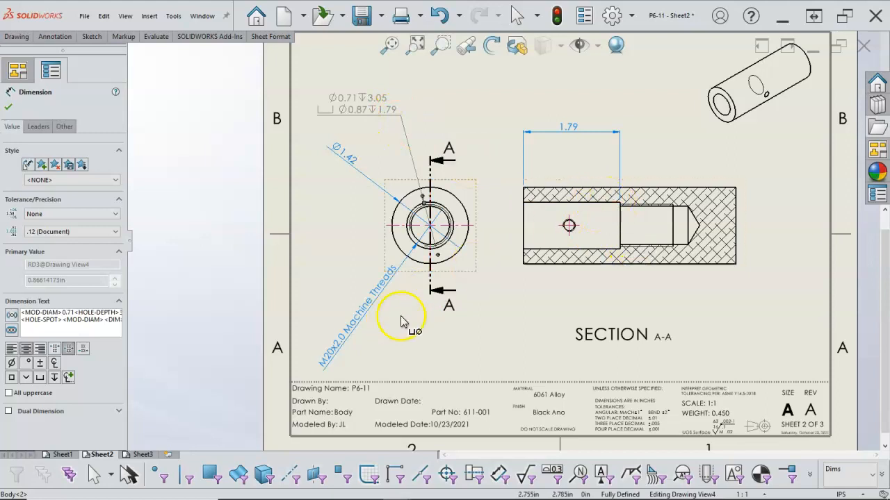
# Try to put parentheses around the counterbore length dimension in Section A-A.
pyautogui.click(571, 126)
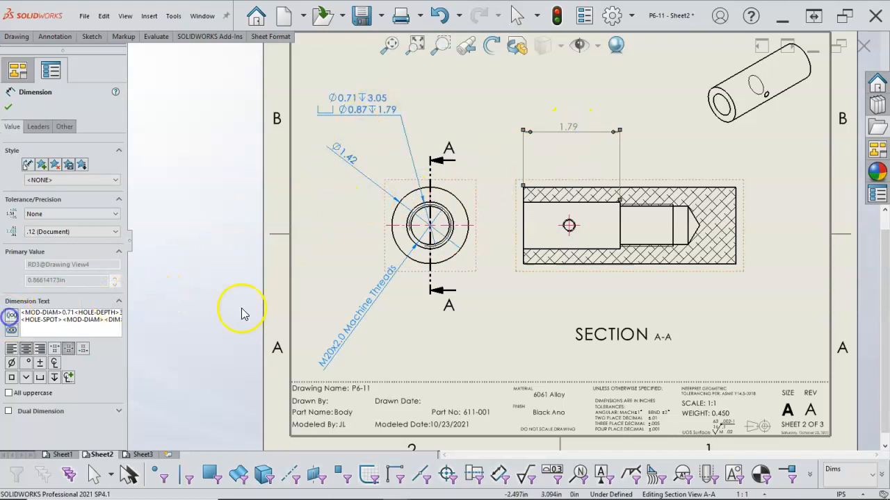
pyautogui.click(523, 328)
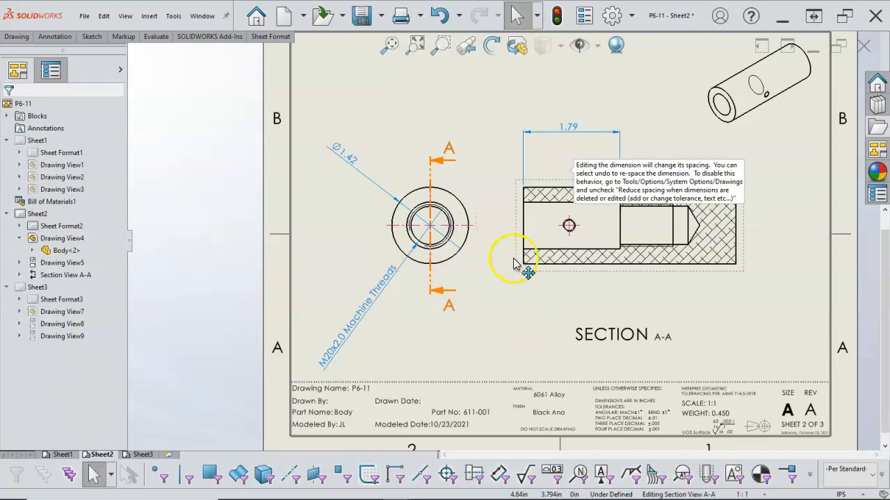
pyautogui.click(513, 257)
pyautogui.click(420, 99)
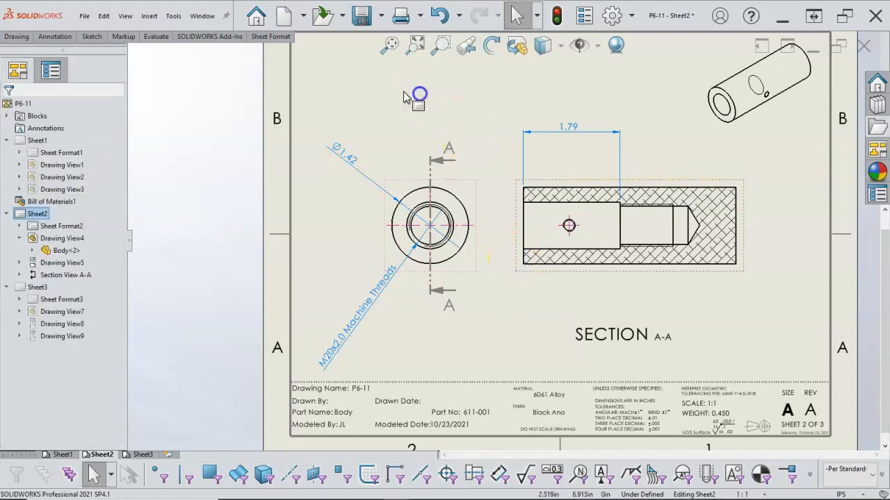
# Add the Hole Callout for the counterbored hole in the end view again, placing it above the outer diameter dimension.
pyautogui.click(63, 37)
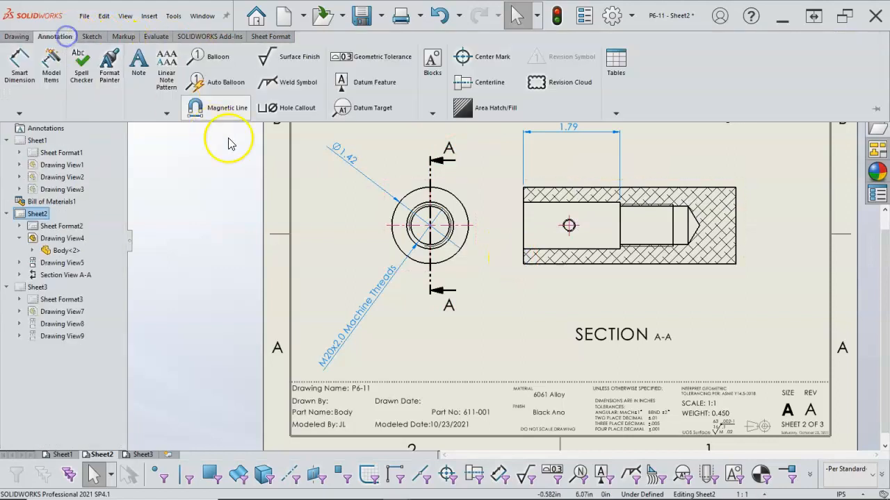
pyautogui.click(294, 123)
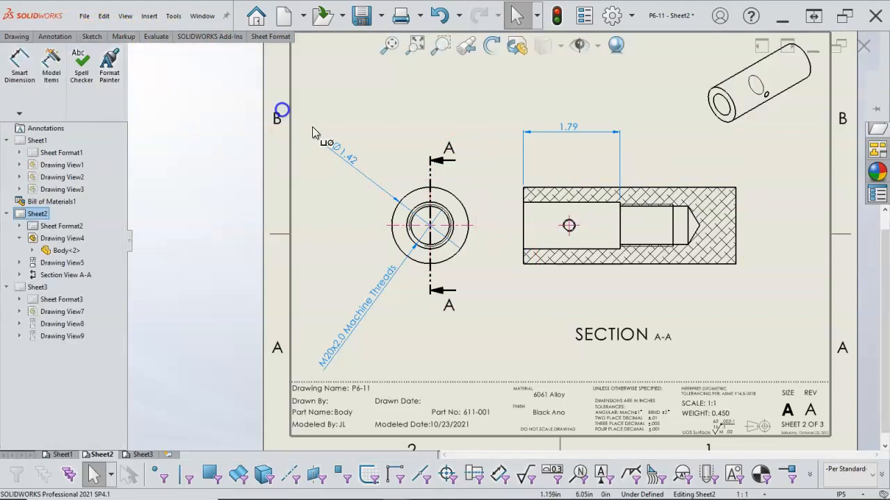
pyautogui.click(424, 209)
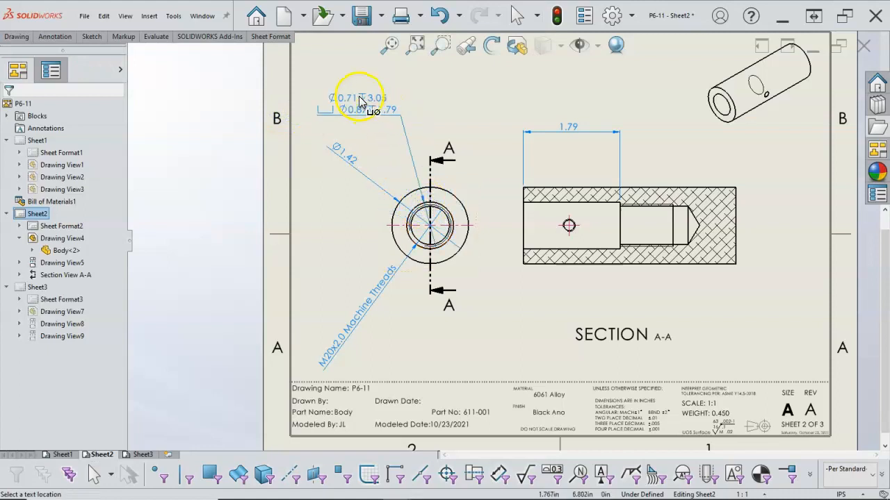
pyautogui.click(354, 98)
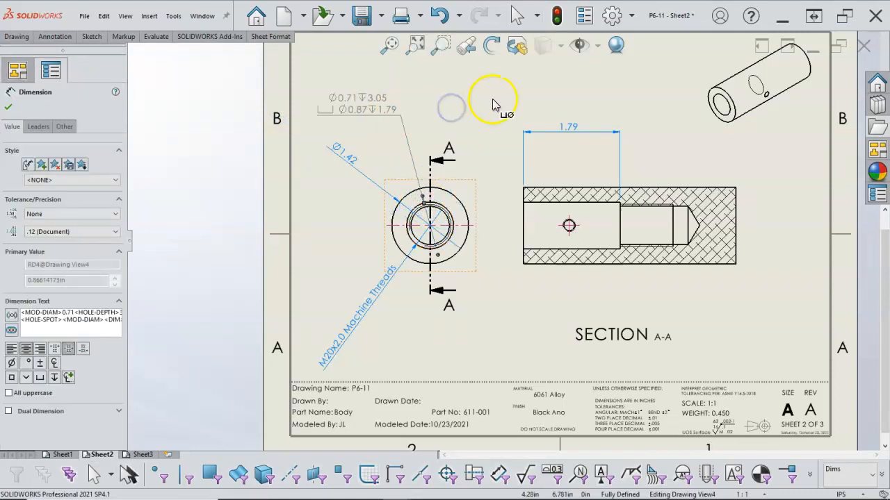
pyautogui.click(566, 125)
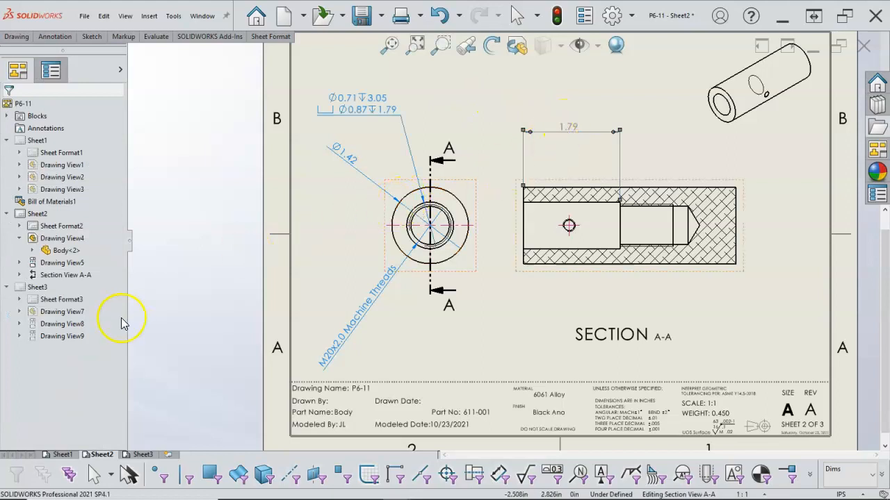
pyautogui.press('Escape')
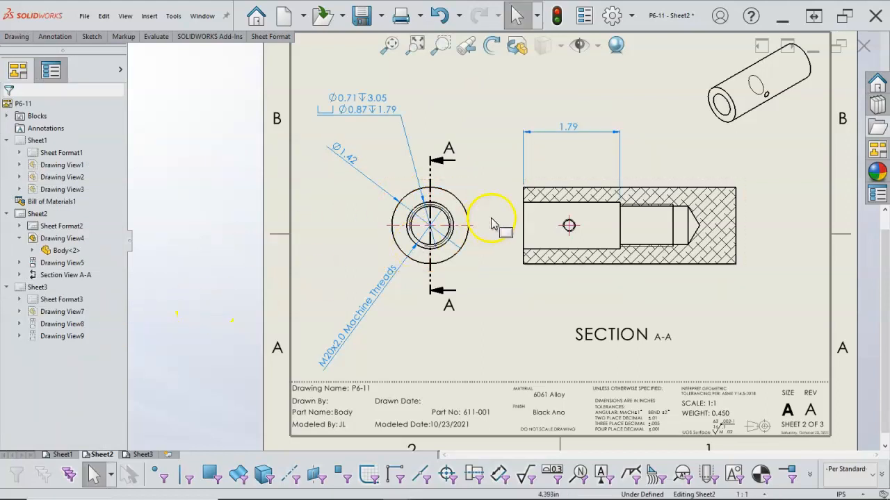
# Mark the counterbore length dimension in Section A-A as a reference by enclosing it in parentheses.
pyautogui.click(568, 126)
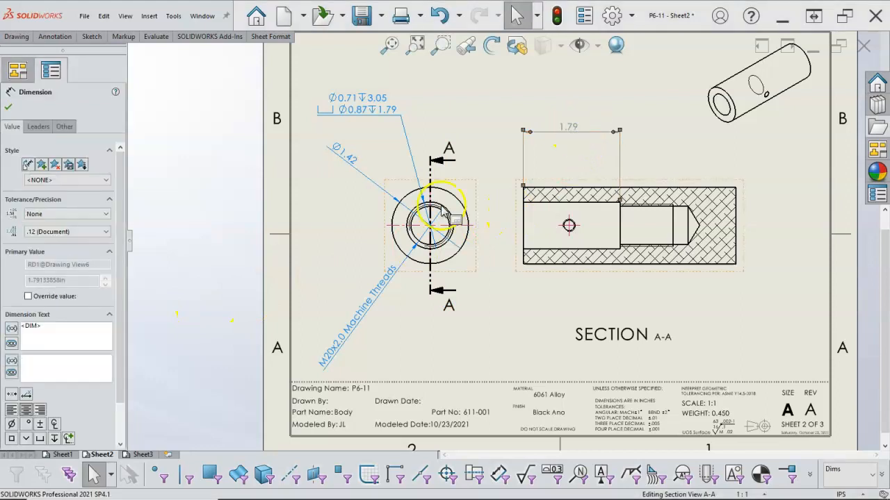
pyautogui.click(11, 331)
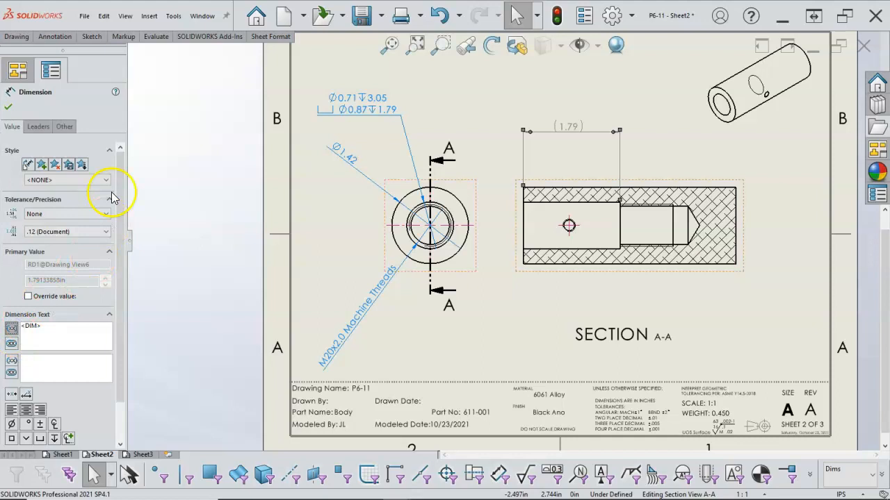
pyautogui.click(9, 107)
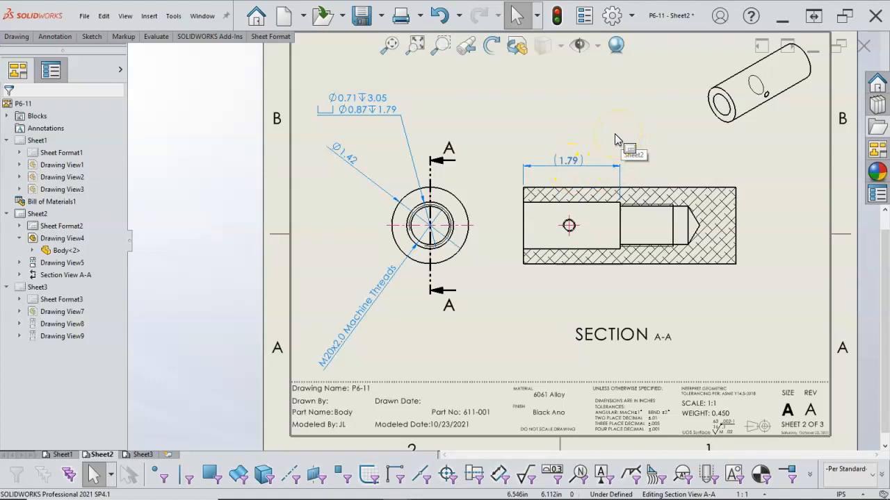
# Set the display style of the Body's end view to Hidden Lines Visible.
pyautogui.click(470, 205)
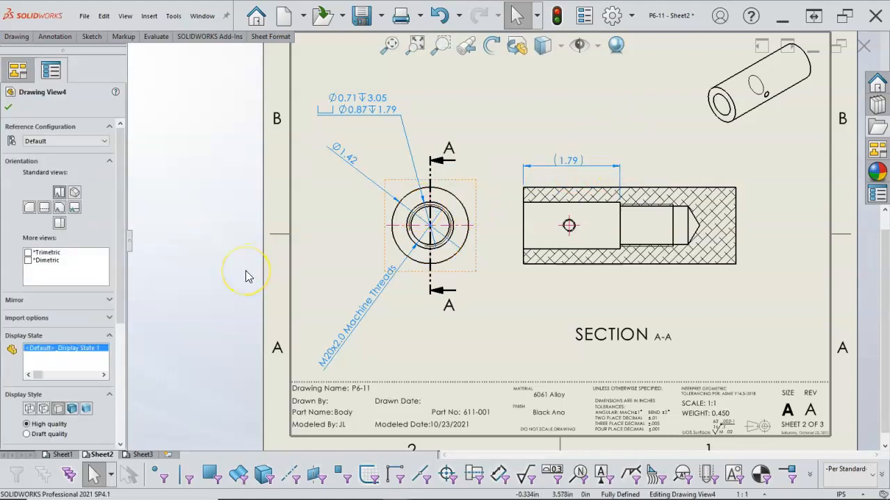
pyautogui.click(44, 410)
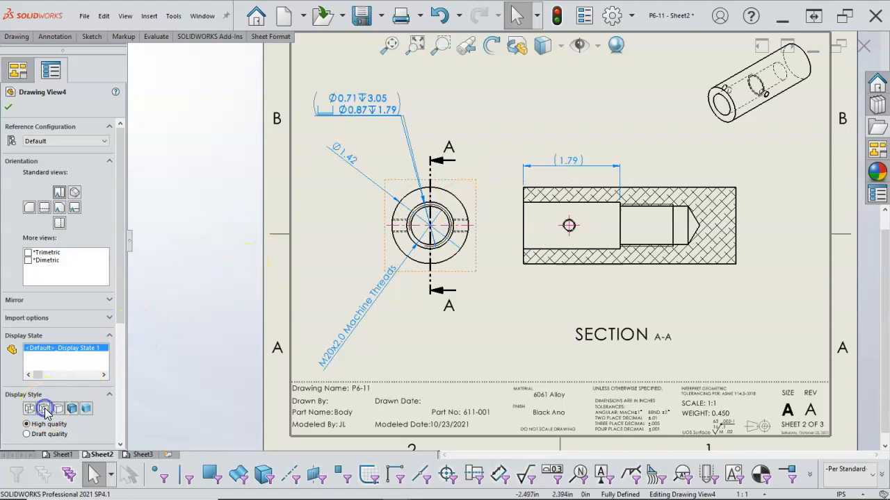
pyautogui.click(478, 328)
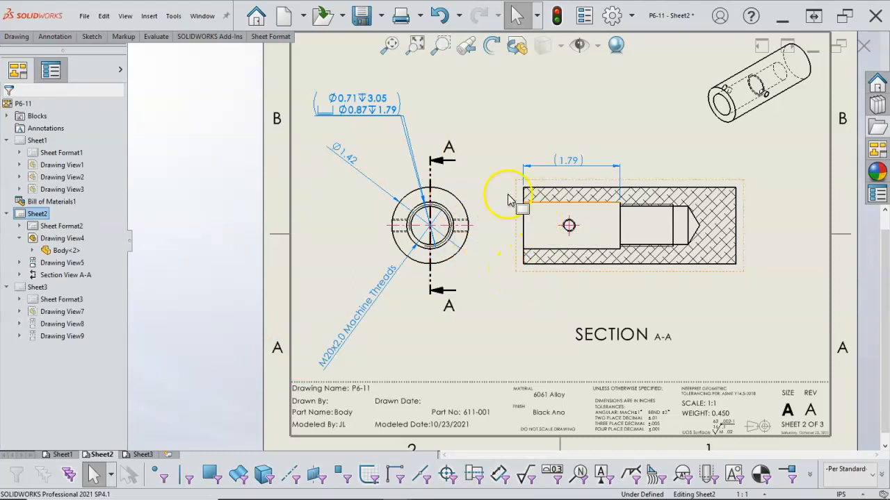
# Remove the duplicate parenthesized hole callout from the end view, keeping the plain callout.
pyautogui.click(484, 105)
pyautogui.moveTo(378, 111); pyautogui.dragTo(474, 116)
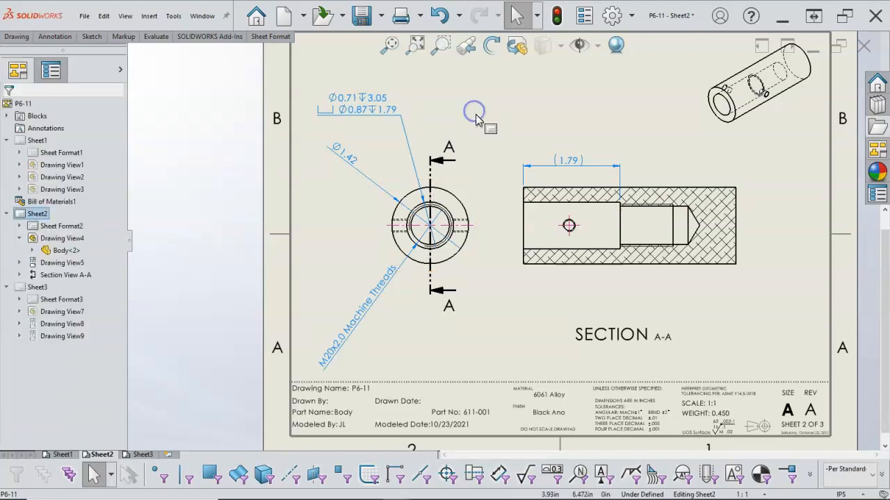
pyautogui.click(508, 224)
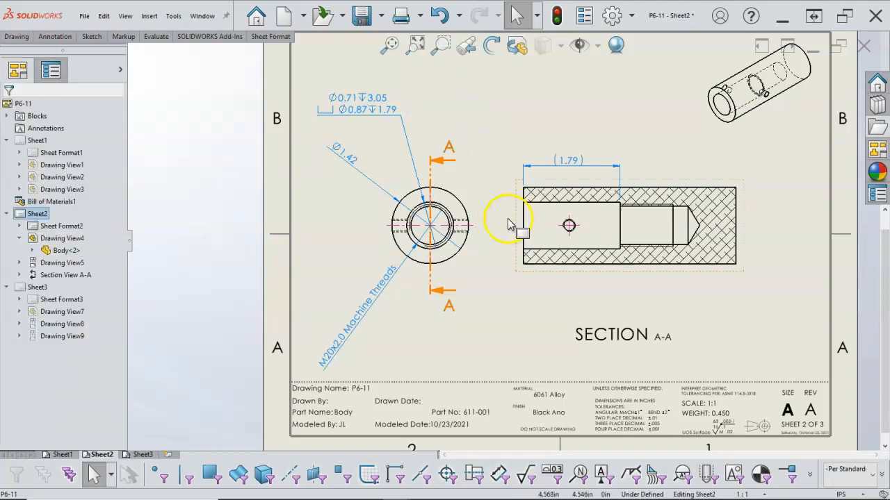
# Try to add a Hole Callout to the small threaded cross hole in Section A-A.
pyautogui.scroll(-1, 603, 271)
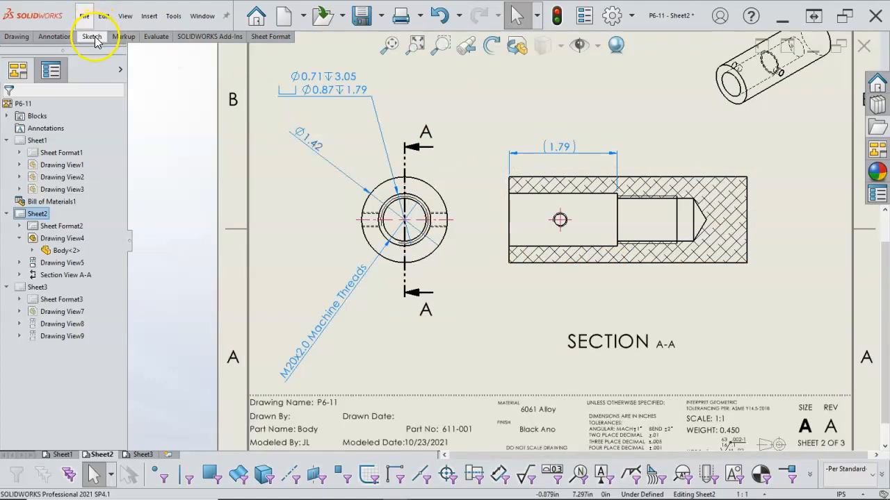
pyautogui.click(54, 36)
pyautogui.click(294, 106)
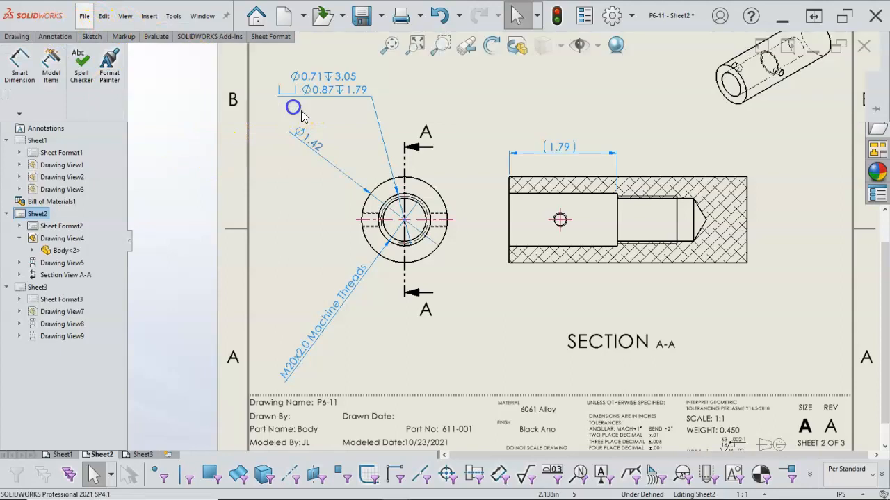
pyautogui.click(546, 228)
pyautogui.click(584, 234)
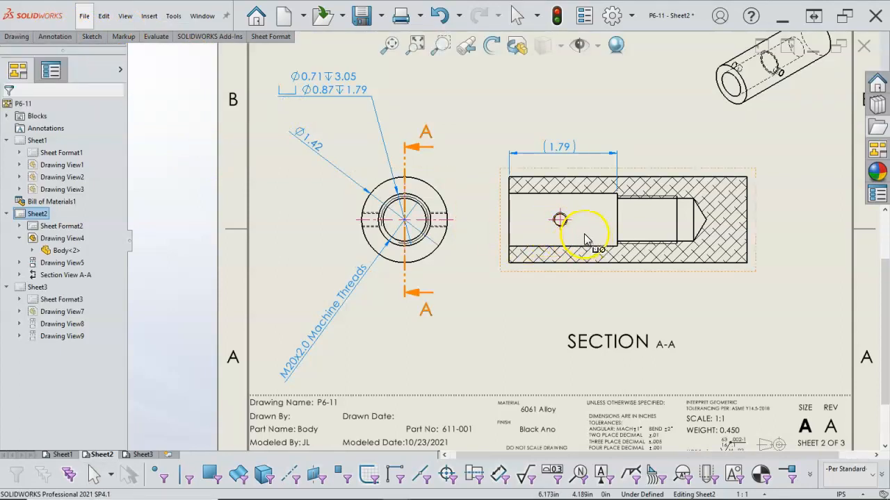
pyautogui.scroll(-3, 584, 239)
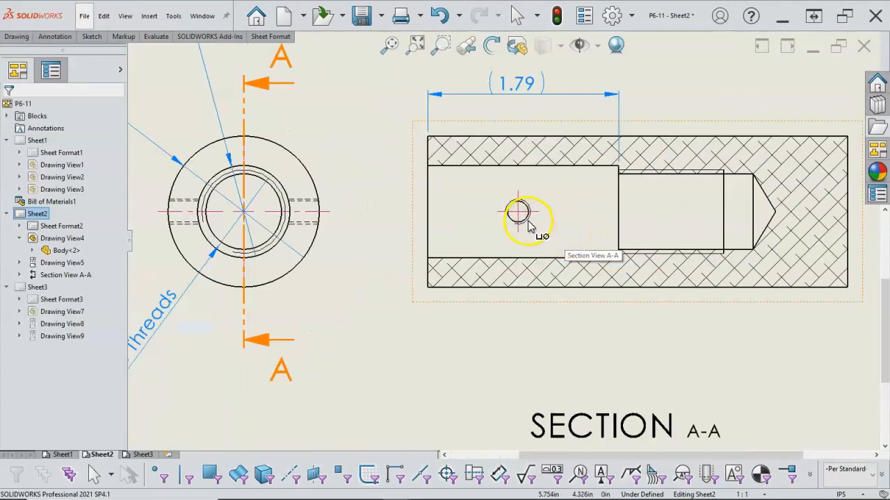
pyautogui.scroll(-3, 529, 239)
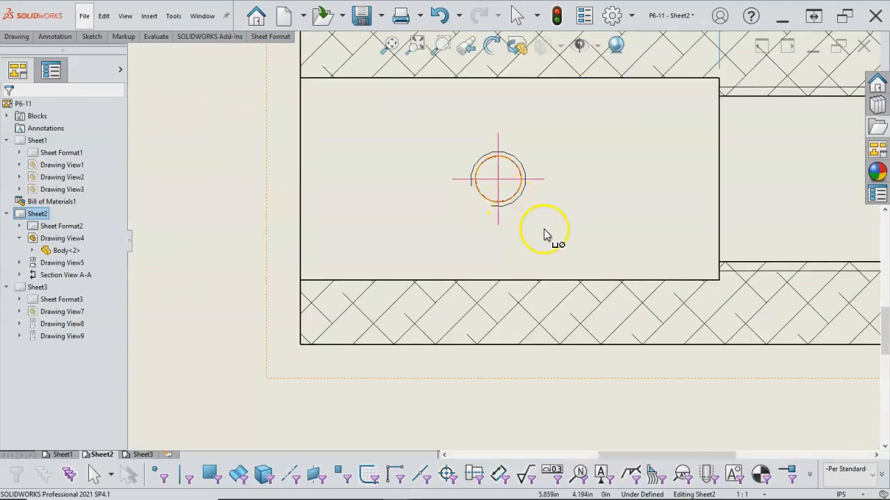
pyautogui.press('Escape')
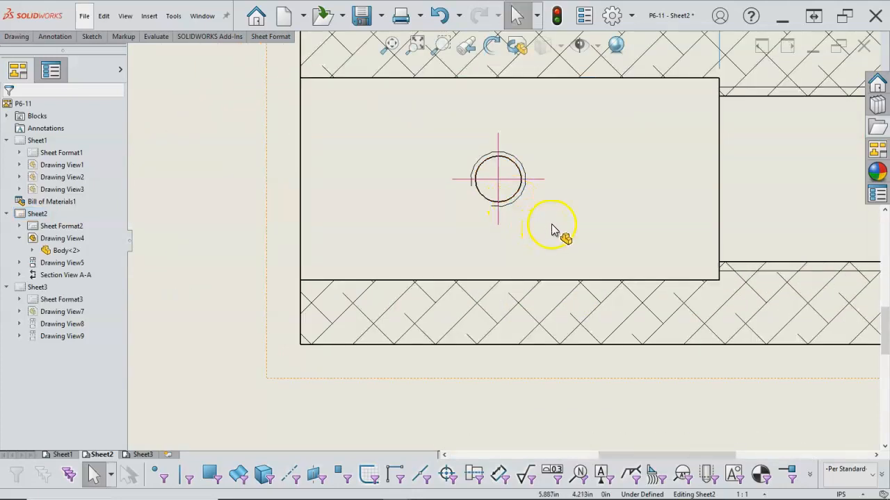
pyautogui.rightClick(632, 238)
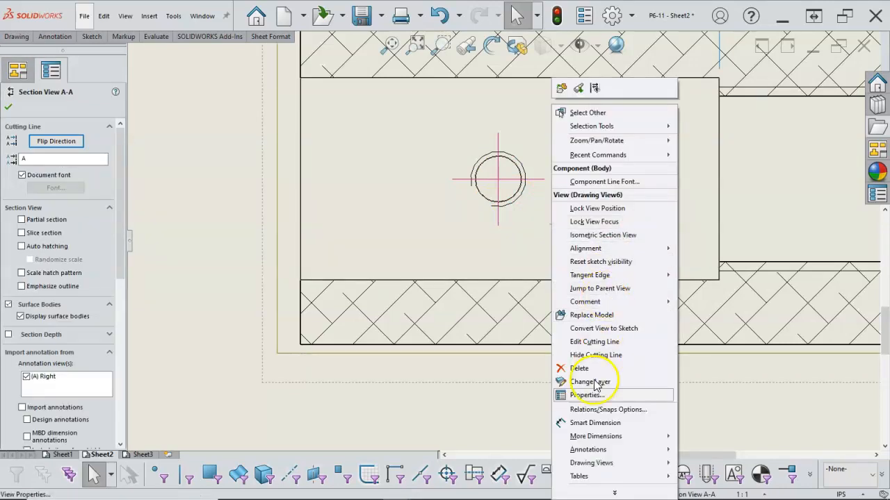
pyautogui.click(597, 410)
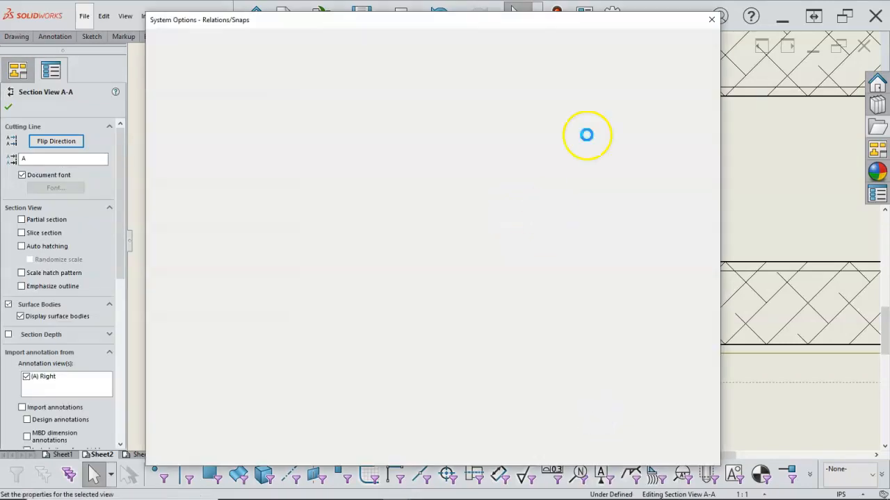
pyautogui.click(715, 20)
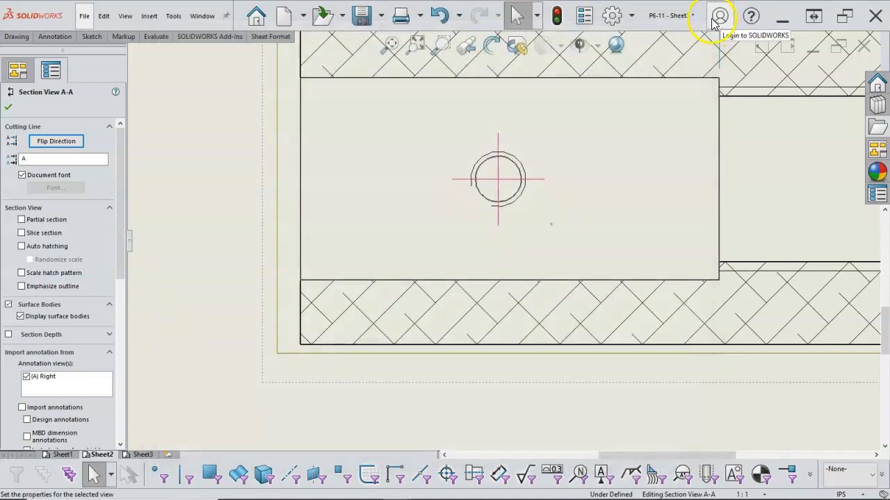
pyautogui.scroll(4, 569, 203)
pyautogui.press('Escape')
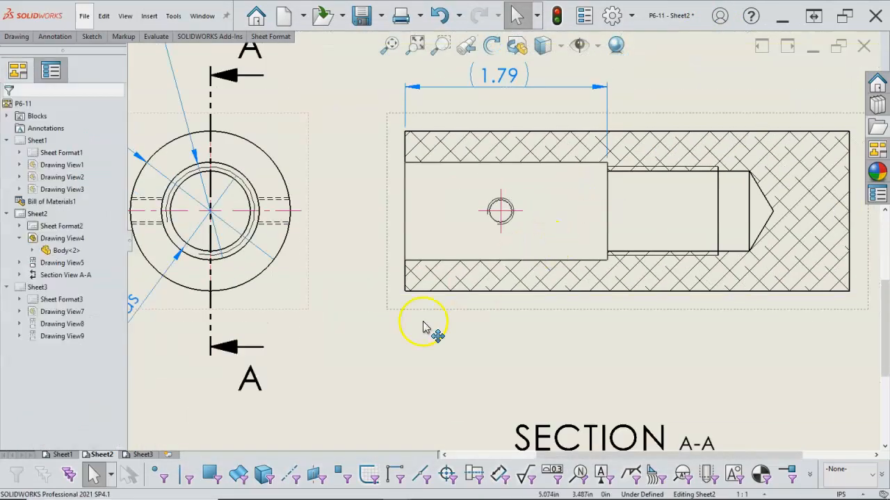
# Dimension the small threaded cross hole in Section A-A with Smart Dimension, placing its thread text below and right of the hole.
pyautogui.rightClick(406, 333)
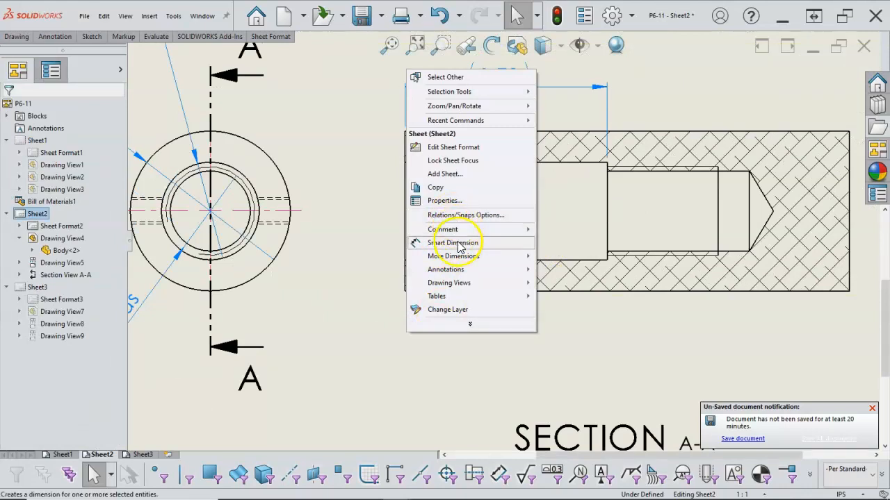
pyautogui.click(457, 243)
pyautogui.click(509, 221)
pyautogui.click(634, 353)
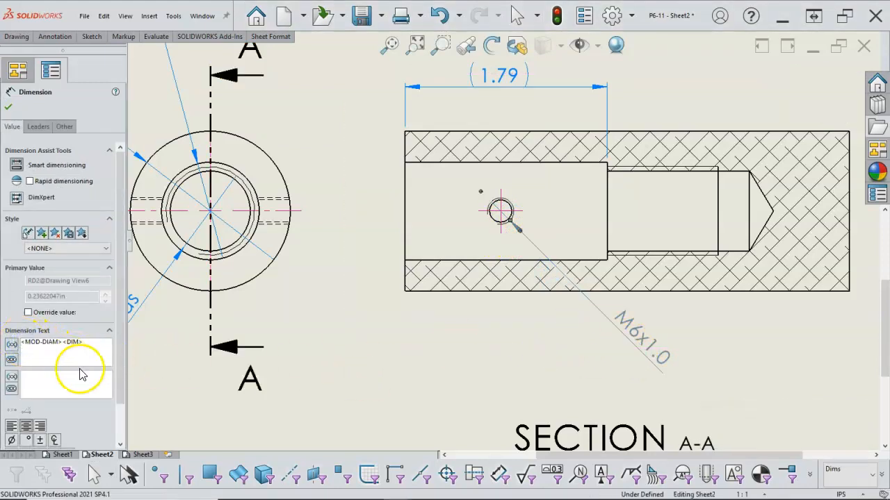
# Prefix the cross hole's thread dimension with 2X, add THRU NEAR WALL beneath it, and move the text farther right below the section.
pyautogui.write('2X')
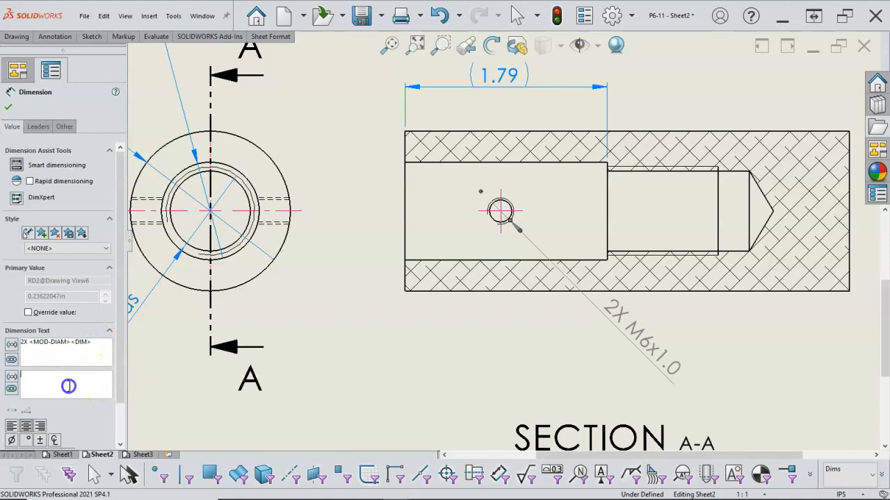
pyautogui.click(101, 381)
pyautogui.write('THRU NEAR W')
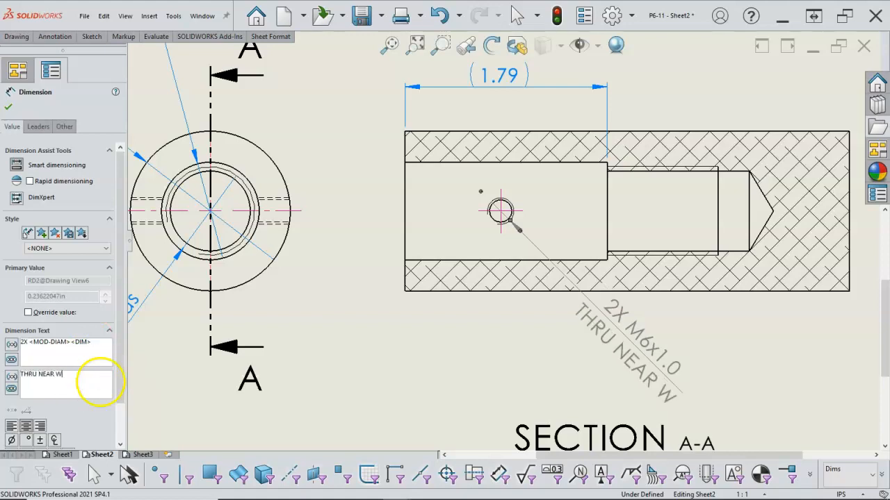
pyautogui.write('ALL')
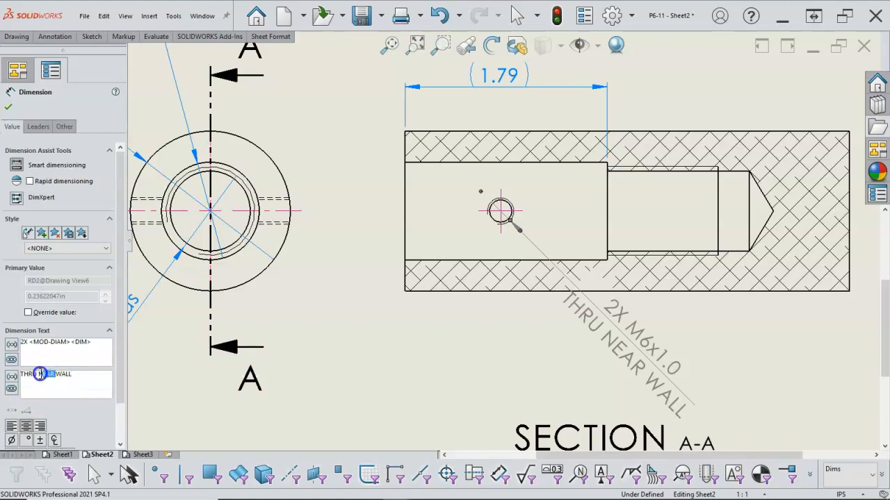
pyautogui.click(81, 377)
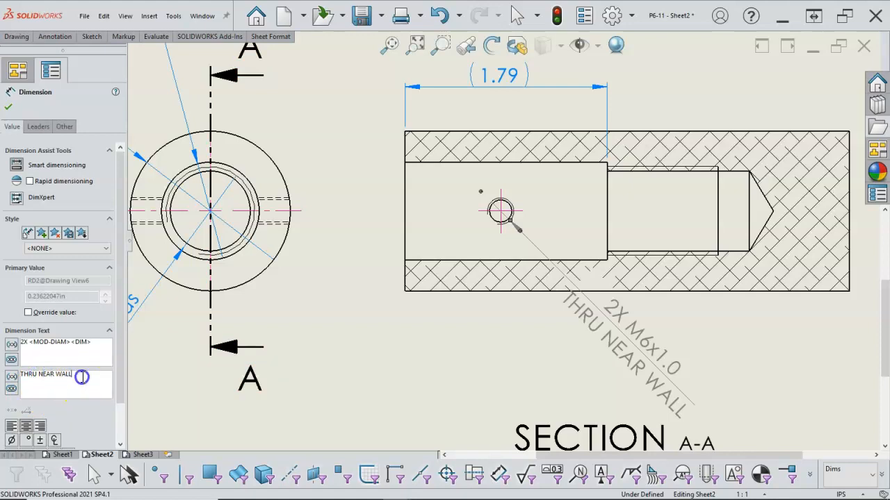
pyautogui.click(5, 108)
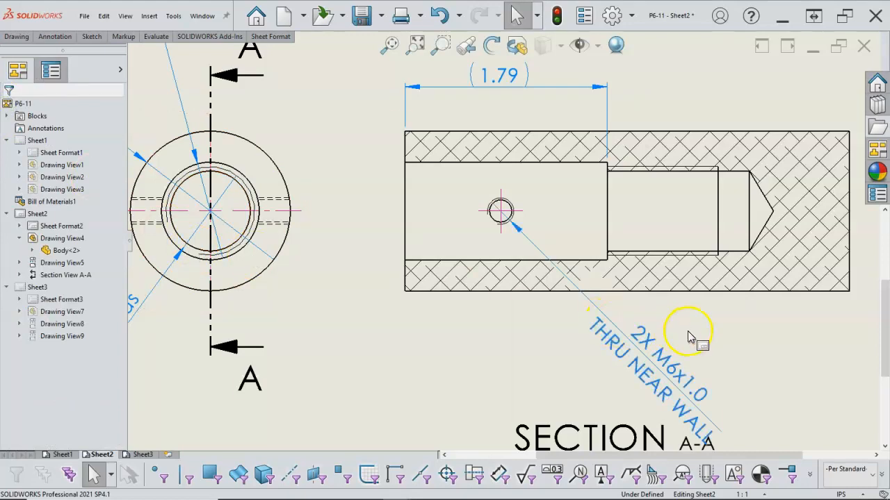
pyautogui.moveTo(679, 339); pyautogui.dragTo(697, 334)
pyautogui.click(576, 364)
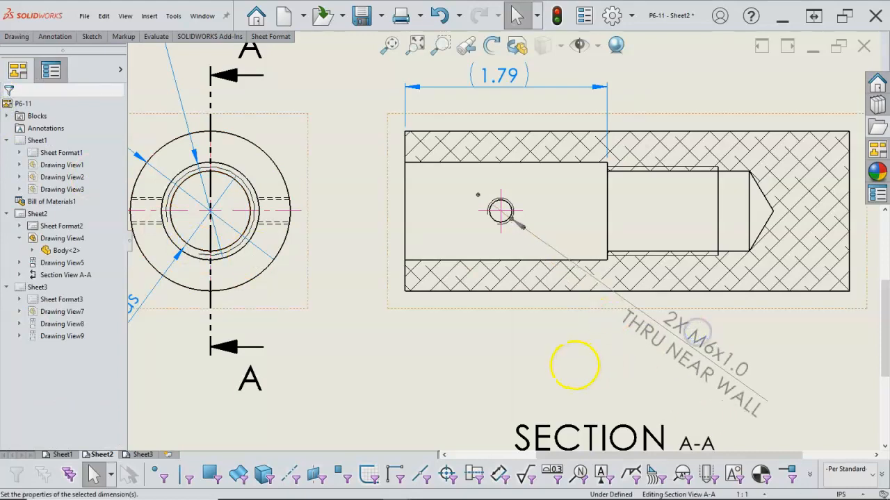
# Insert centerlines automatically for the whole Section A-A view.
pyautogui.press('z')
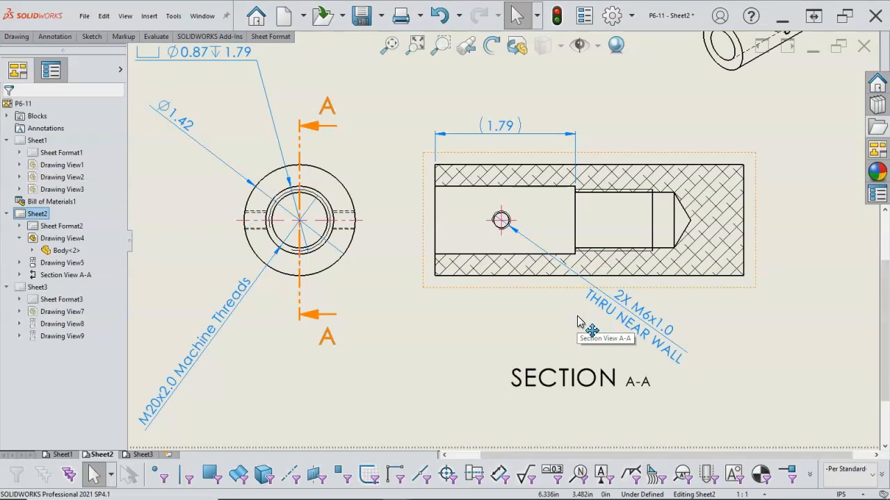
pyautogui.press('z')
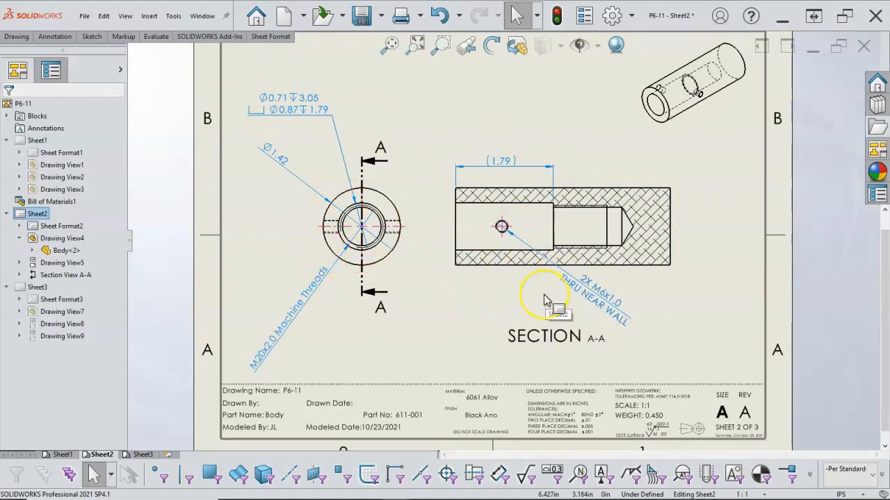
pyautogui.rightClick(478, 299)
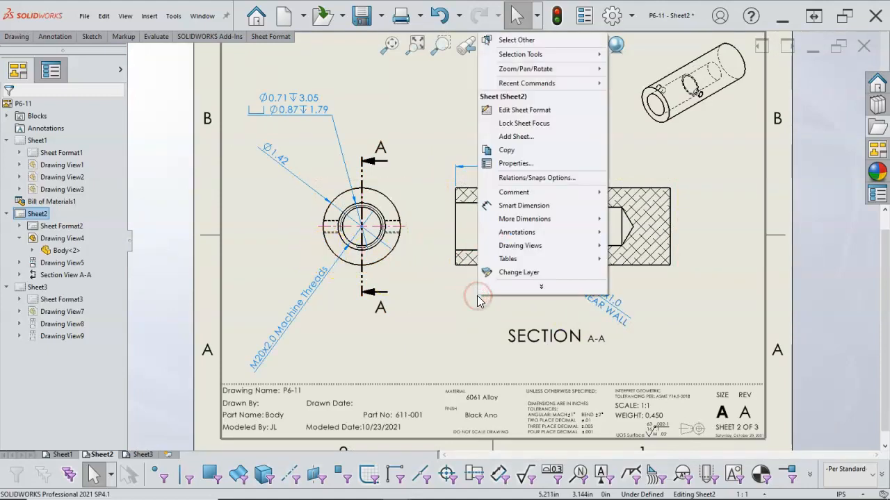
pyautogui.click(438, 234)
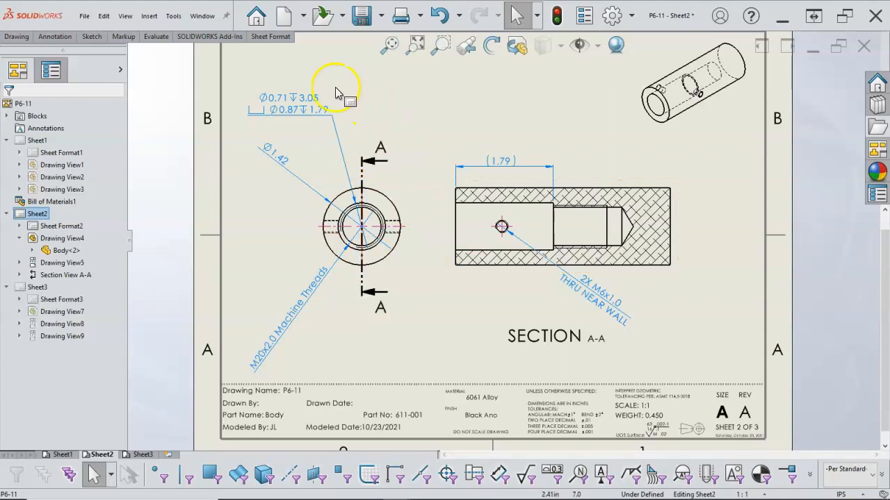
pyautogui.click(54, 37)
pyautogui.click(484, 87)
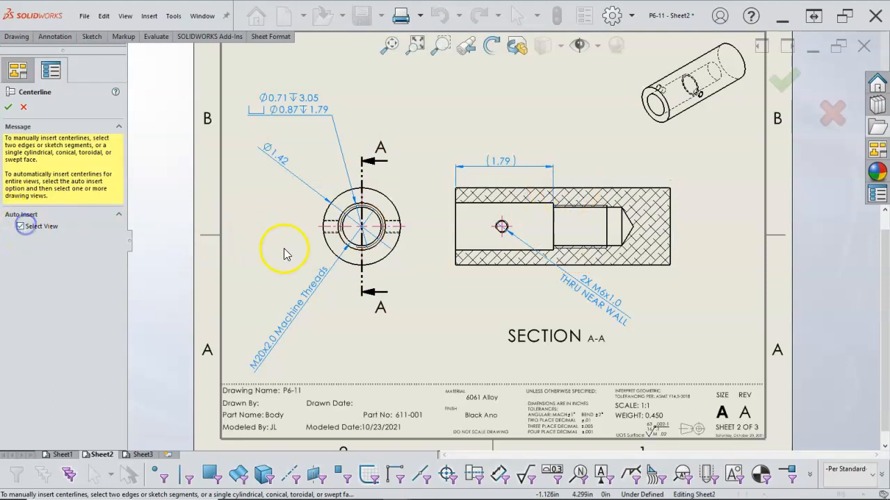
pyautogui.click(598, 185)
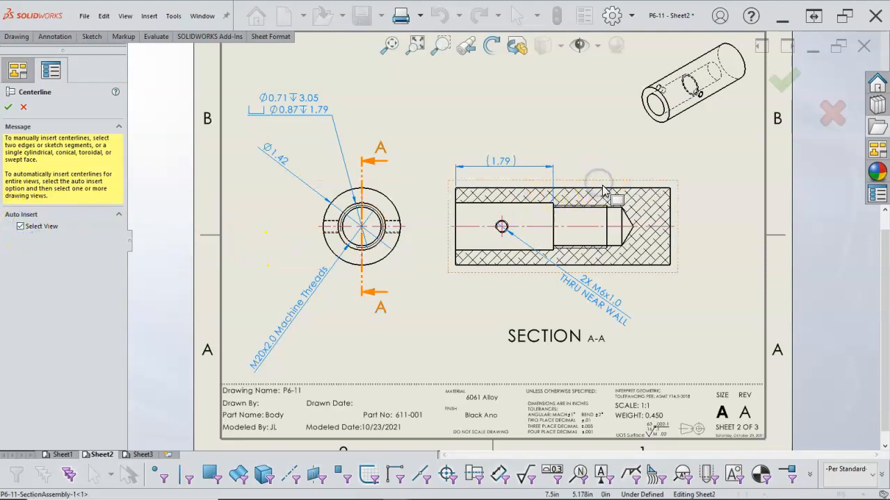
pyautogui.click(641, 232)
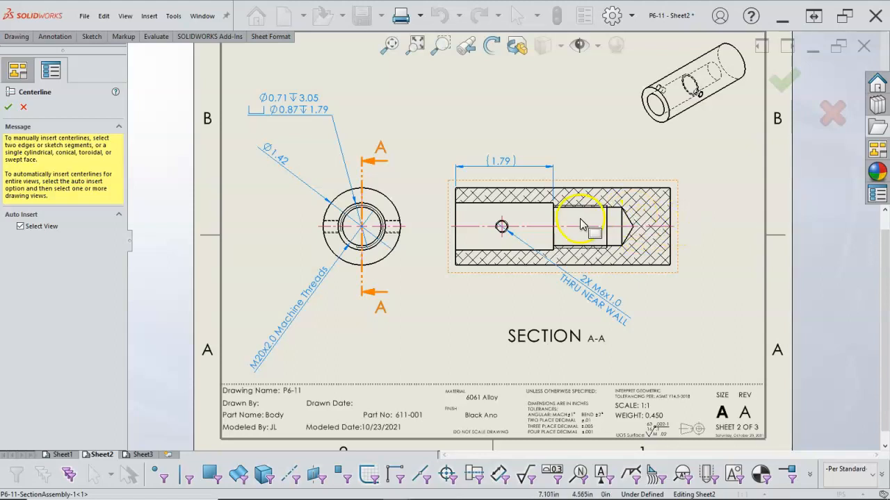
pyautogui.click(9, 107)
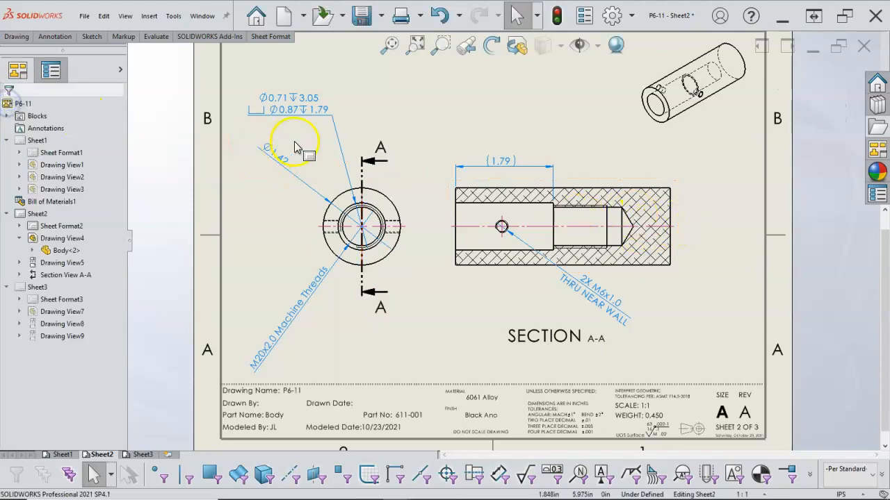
# Set the scale of Sheet2 to 1:2.
pyautogui.click(575, 235)
pyautogui.click(763, 385)
pyautogui.click(764, 492)
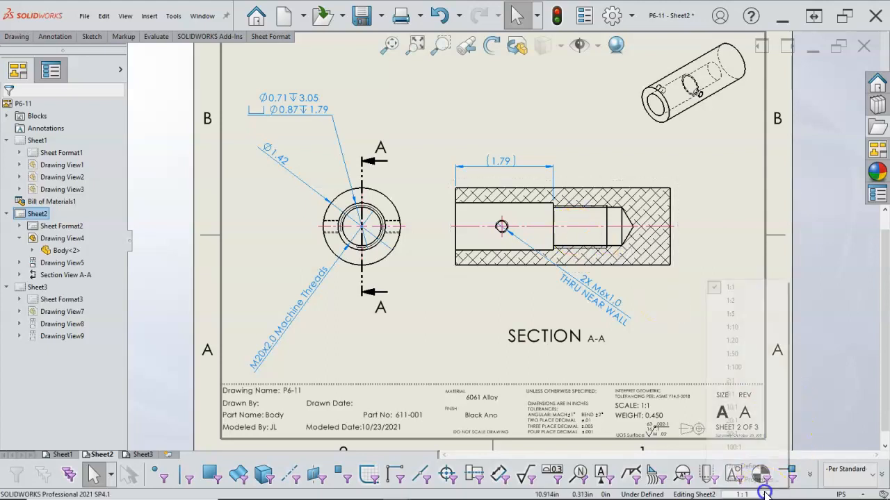
pyautogui.click(735, 302)
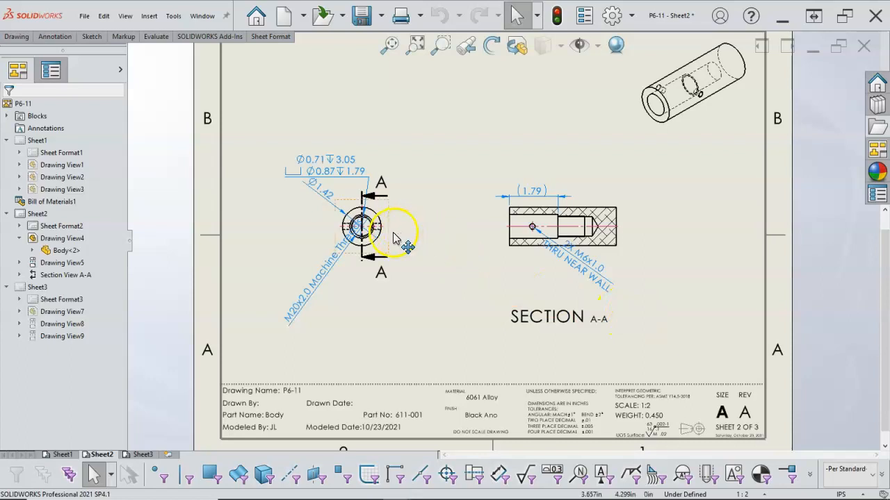
# Move the end view and Section A-A to the right, spaced apart, and pull the M20x2.0 Machine Threads note down-left, clear of the end view.
pyautogui.moveTo(389, 239); pyautogui.dragTo(489, 236)
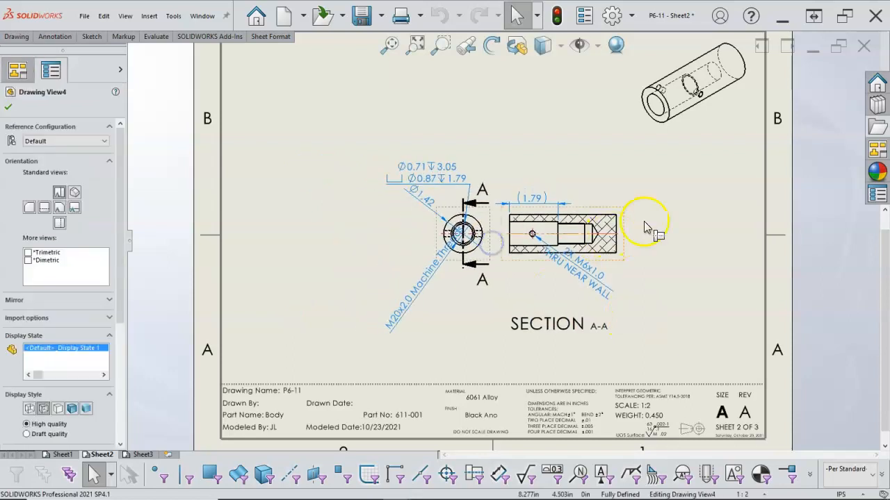
pyautogui.moveTo(625, 224); pyautogui.dragTo(706, 225)
pyautogui.moveTo(612, 198); pyautogui.dragTo(640, 218)
pyautogui.scroll(-1, 638, 216)
pyautogui.scroll(-3, 640, 220)
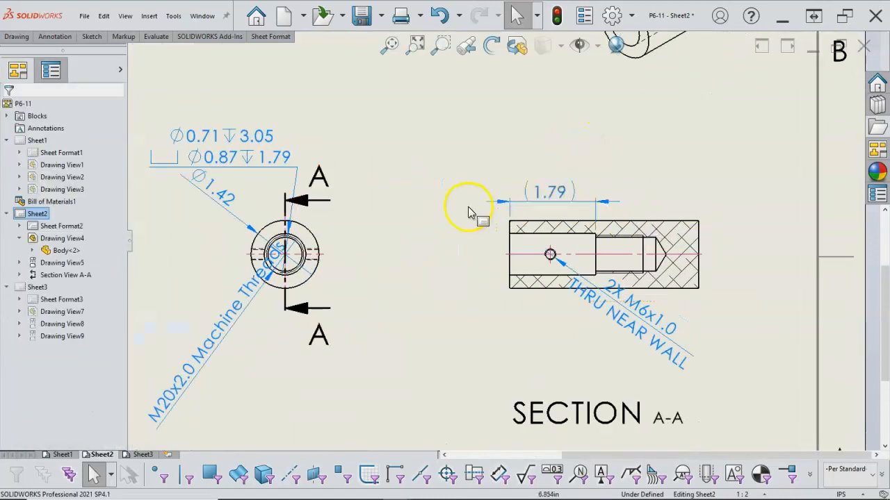
pyautogui.moveTo(235, 317); pyautogui.dragTo(171, 379)
pyautogui.click(382, 330)
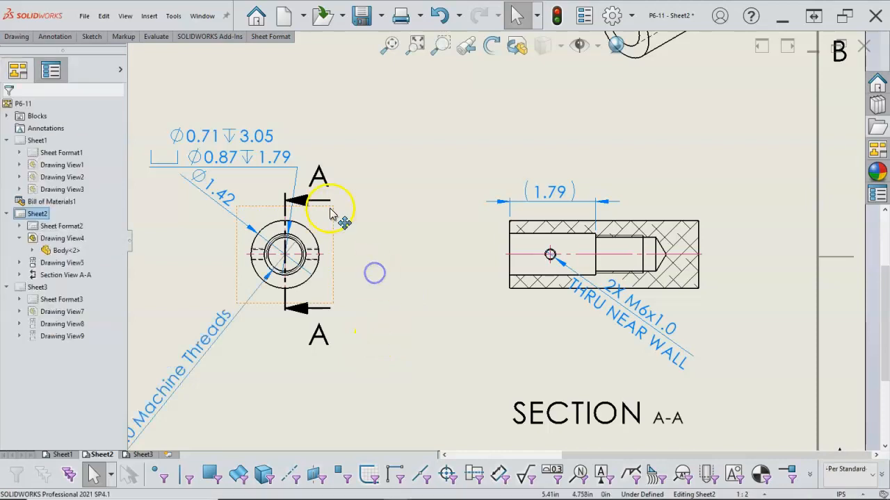
# Dimension the hole's depth in Section A-A from the open end face to where the drill cone starts, placed above the (1.79) reference dimension.
pyautogui.rightClick(397, 196)
pyautogui.click(452, 369)
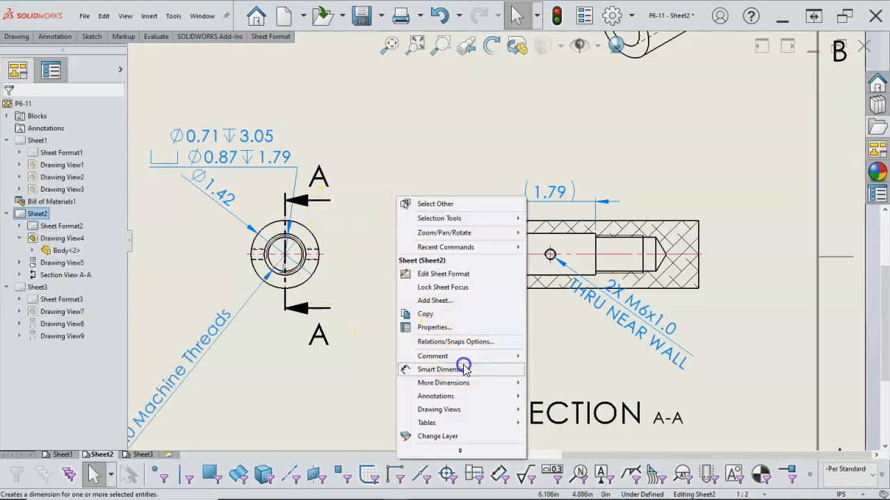
pyautogui.scroll(-2, 640, 244)
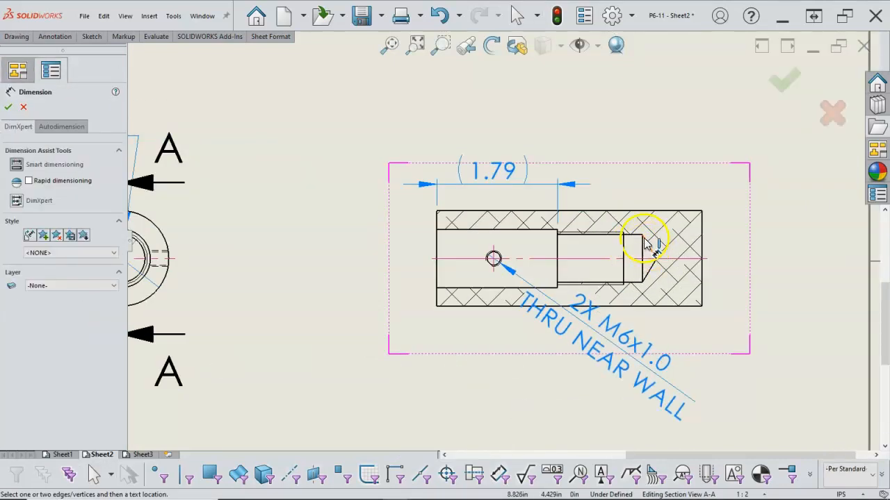
pyautogui.click(641, 244)
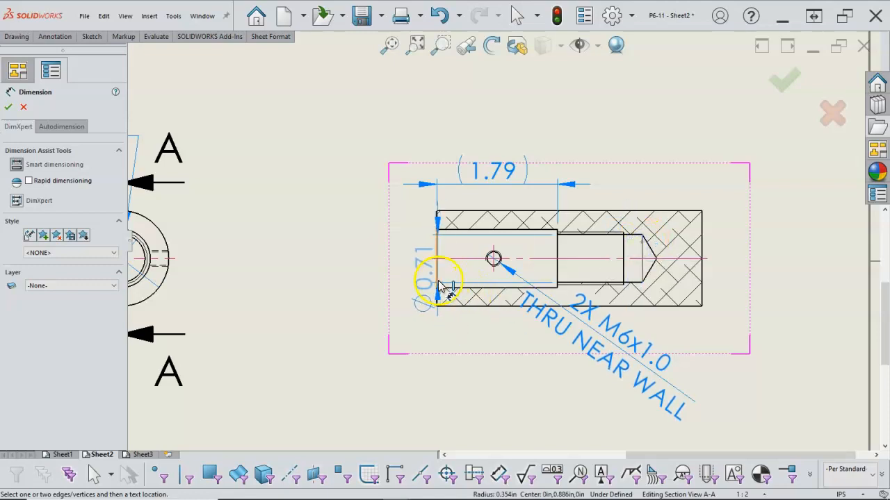
pyautogui.click(439, 285)
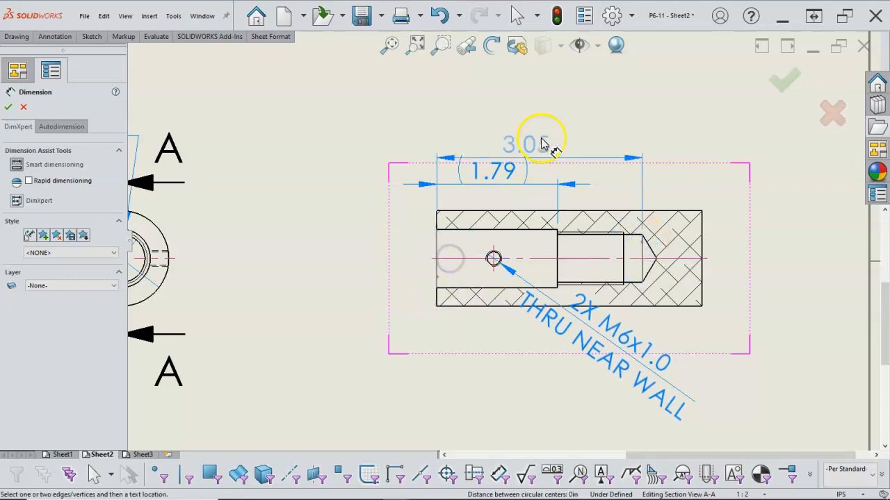
pyautogui.click(543, 118)
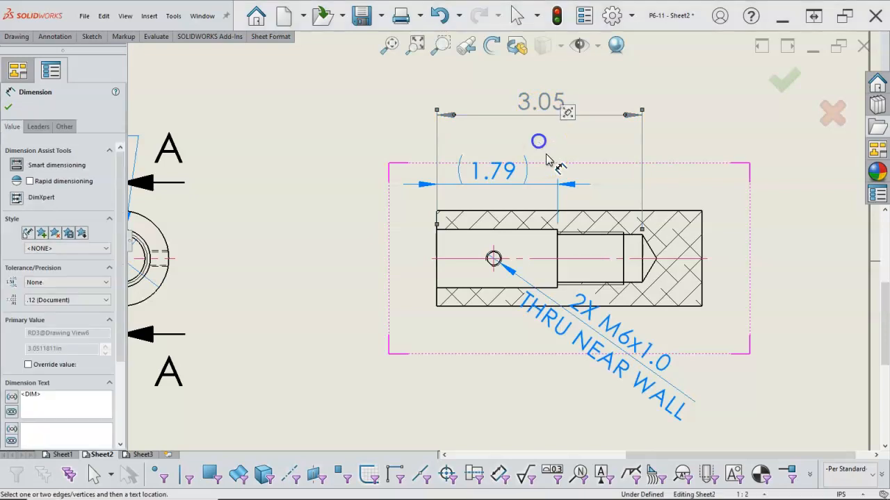
pyautogui.scroll(2, 548, 163)
pyautogui.scroll(2, 549, 161)
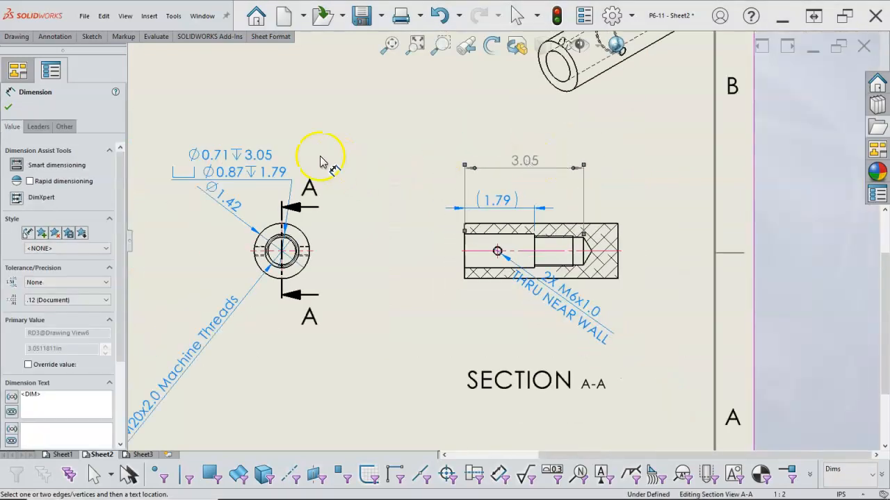
# Dimension the thread length in Section A-A from the counterbore shoulder to the end of the thread, placed above the (1.79) reference dimension.
pyautogui.click(465, 205)
pyautogui.scroll(-2, 533, 188)
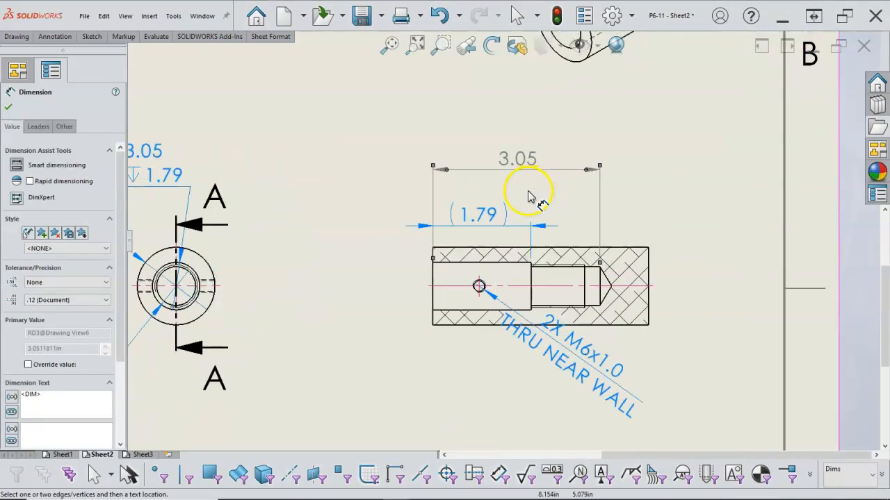
pyautogui.scroll(-3, 553, 274)
pyautogui.click(561, 256)
pyautogui.scroll(3, 565, 245)
pyautogui.scroll(2, 564, 245)
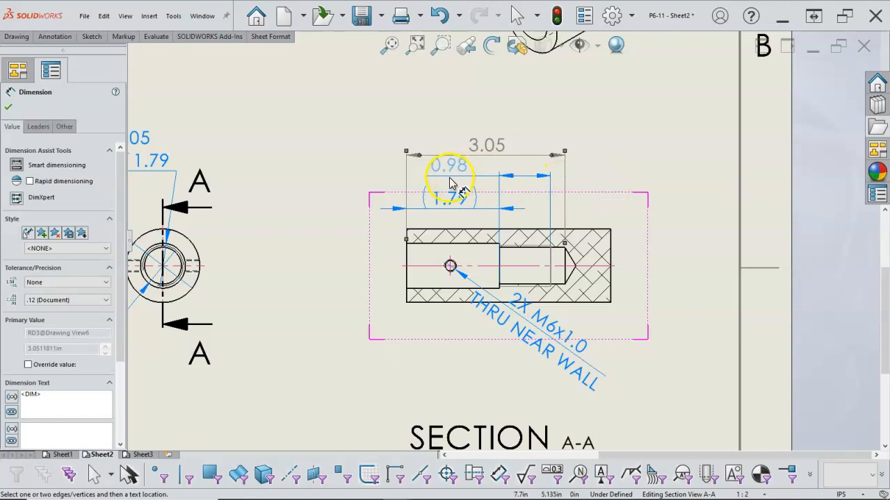
pyautogui.click(451, 180)
pyautogui.rightClick(627, 183)
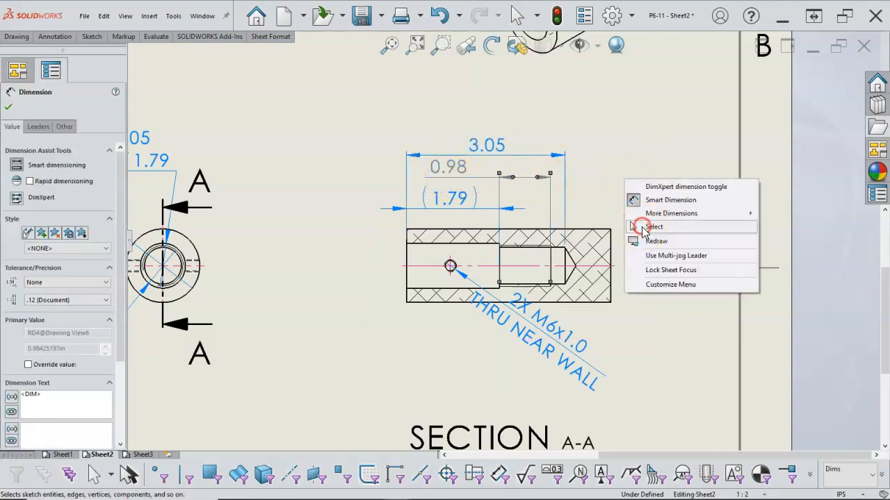
pyautogui.click(651, 228)
# Delete the 3.05 hole depth dimension from Section A-A and move the thread length dimension slightly higher.
pyautogui.click(495, 144)
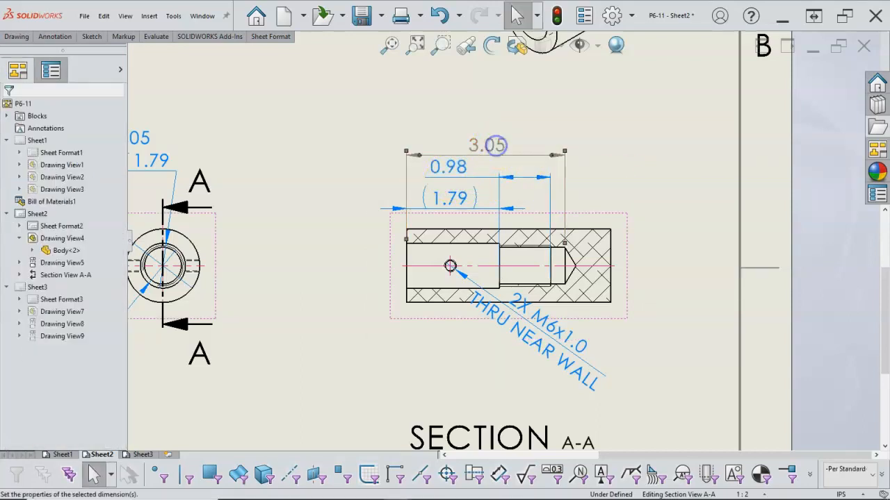
pyautogui.press('Delete')
pyautogui.moveTo(456, 165); pyautogui.dragTo(452, 146)
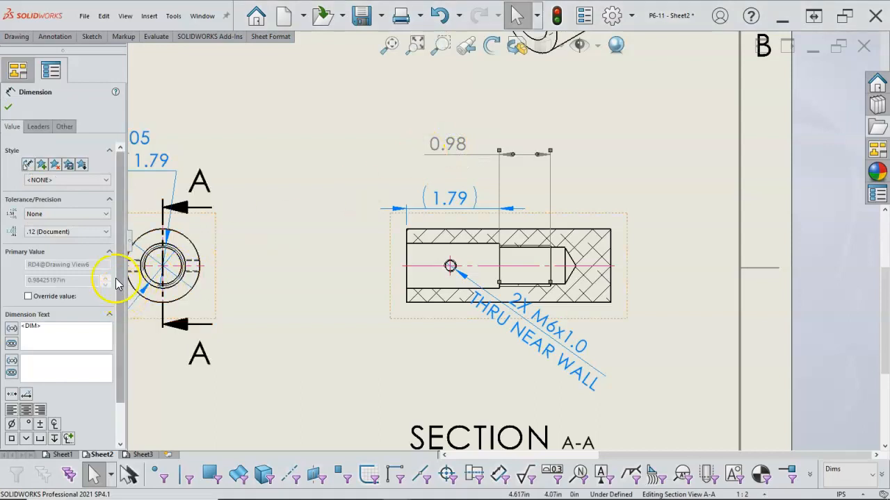
# Set the thread length dimension's tolerance type to MIN.
pyautogui.click(107, 232)
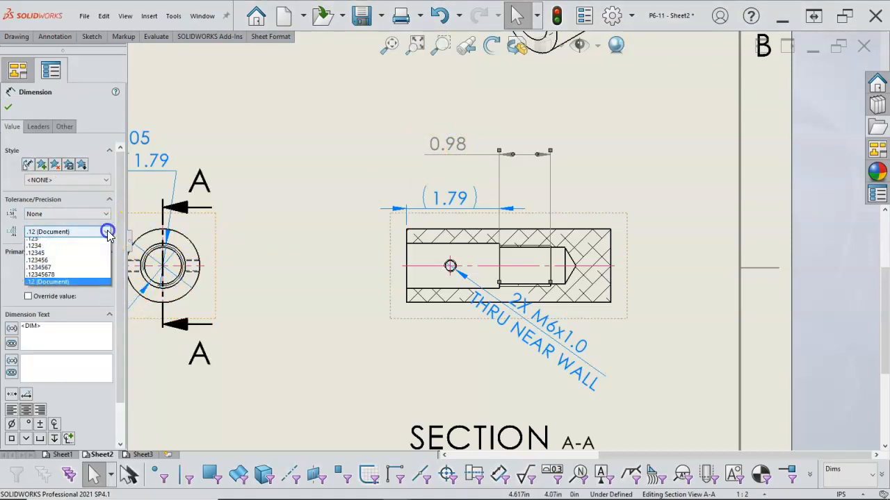
pyautogui.click(106, 232)
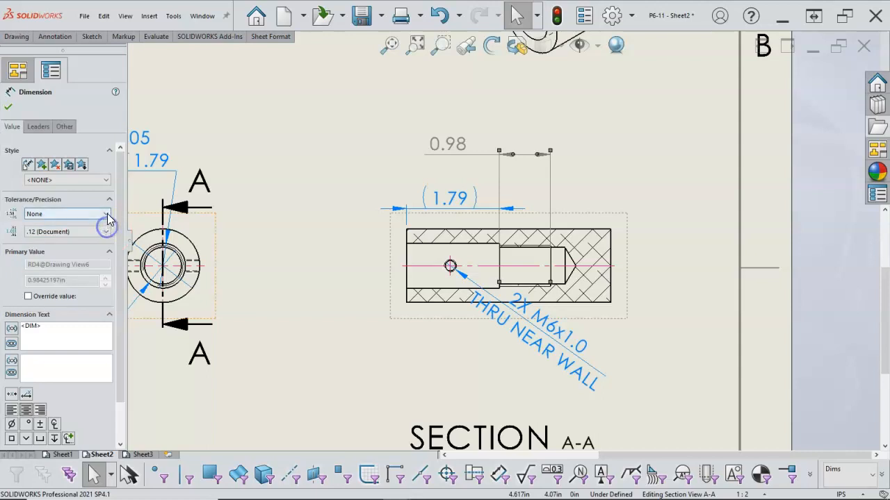
pyautogui.click(107, 214)
pyautogui.click(55, 265)
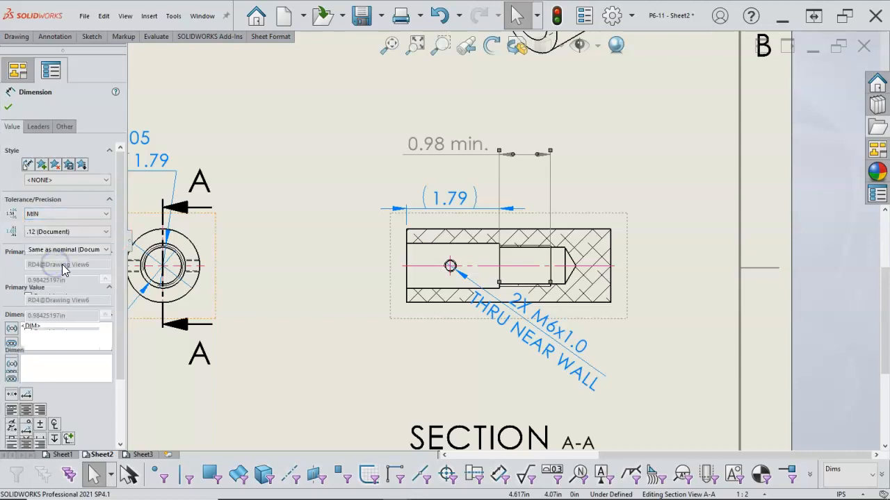
pyautogui.click(8, 108)
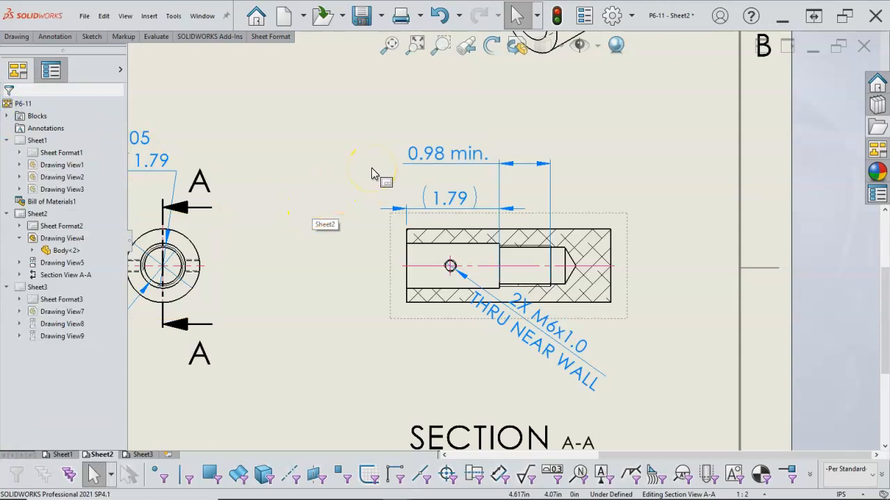
# Move the 2X M6x1.0 THRU NEAR WALL note farther below Section A-A and the counterbore hole callout up and right above the end view.
pyautogui.moveTo(540, 313); pyautogui.dragTo(549, 362)
pyautogui.click(405, 324)
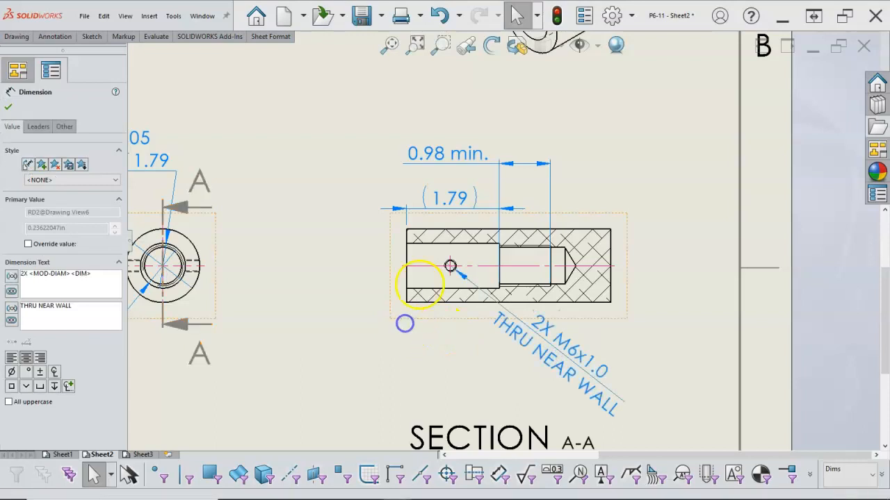
pyautogui.click(473, 258)
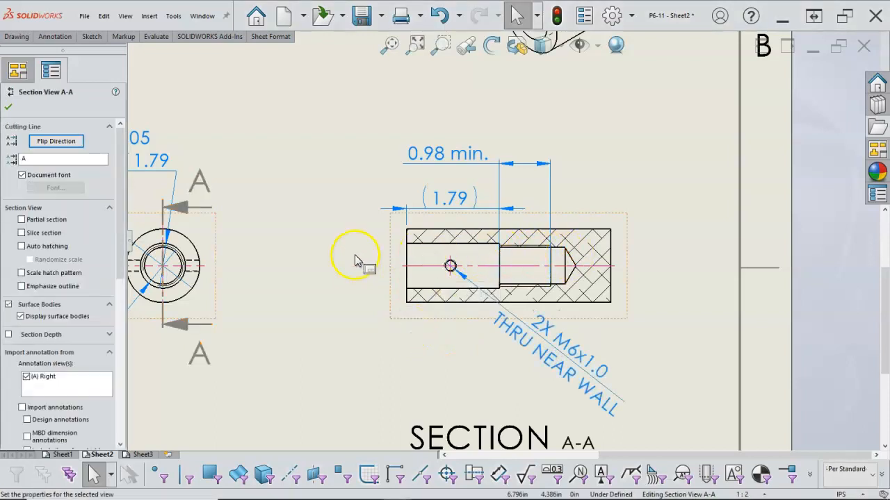
pyautogui.scroll(5, 356, 259)
pyautogui.scroll(-4, 352, 258)
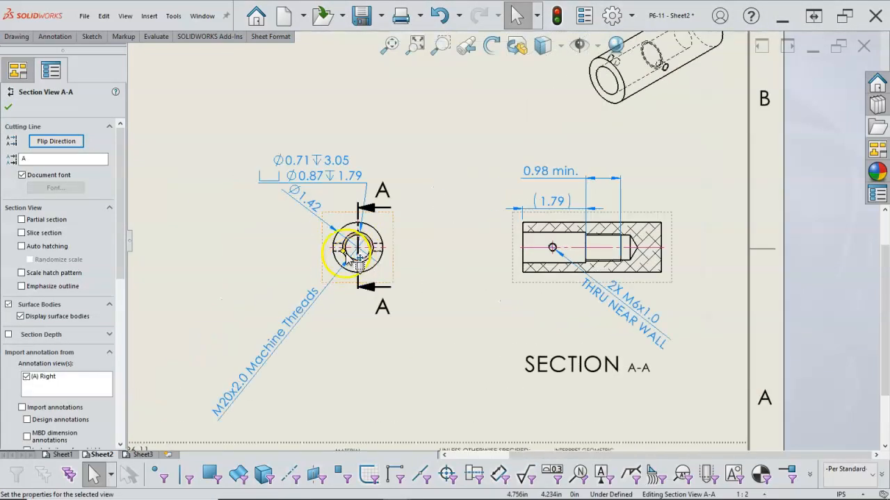
pyautogui.moveTo(335, 159)
pyautogui.mouseDown()
pyautogui.moveTo(391, 149)
pyautogui.moveTo(420, 159)
pyautogui.moveTo(381, 141)
pyautogui.mouseUp()
pyautogui.press('f')
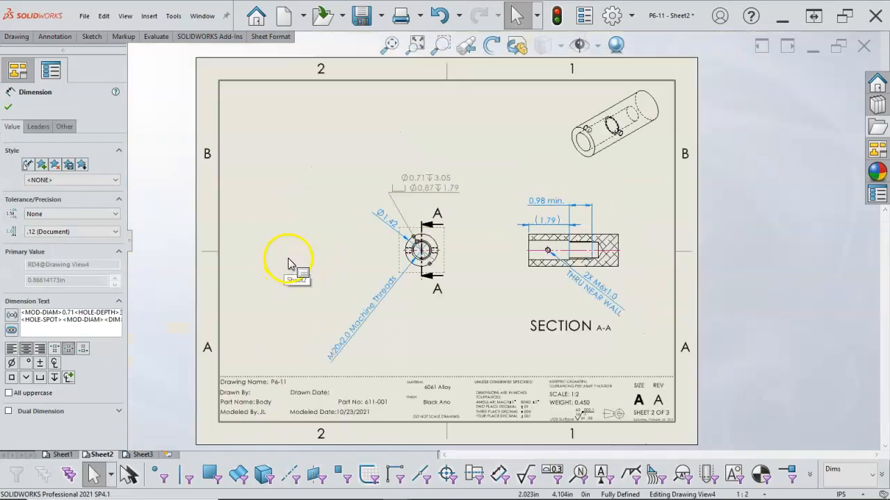
# Add a projected view of the Body's end view, placed to its left on the sheet.
pyautogui.scroll(-3, 289, 264)
pyautogui.scroll(-1, 560, 264)
pyautogui.click(565, 271)
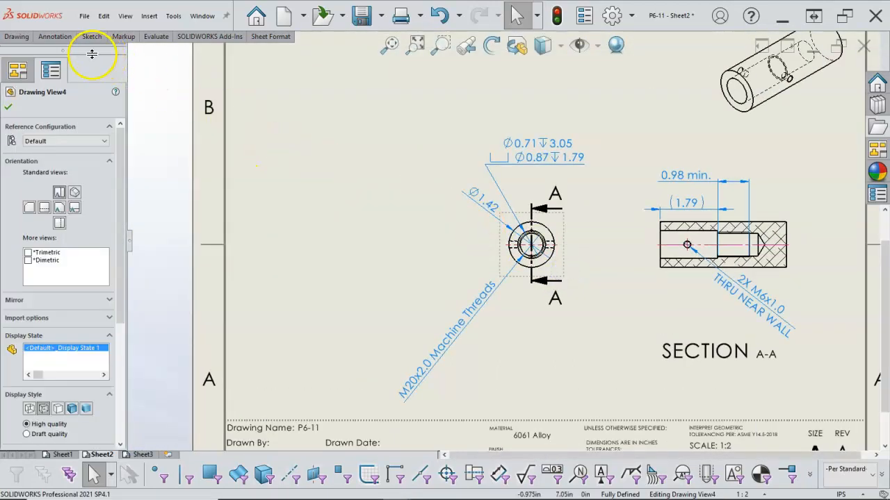
pyautogui.click(17, 36)
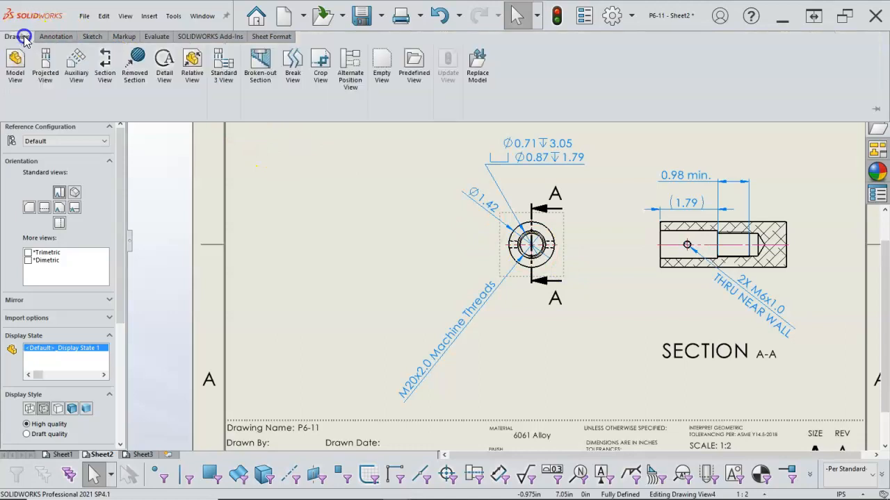
pyautogui.click(54, 67)
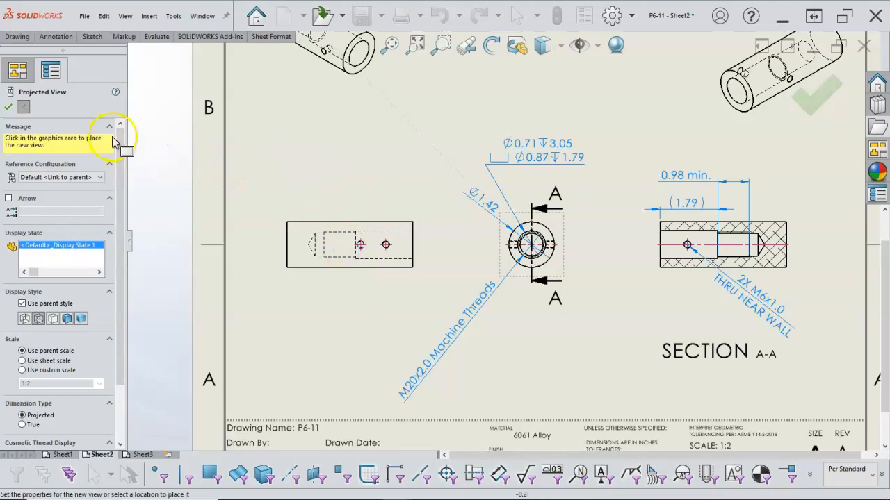
pyautogui.press('Escape')
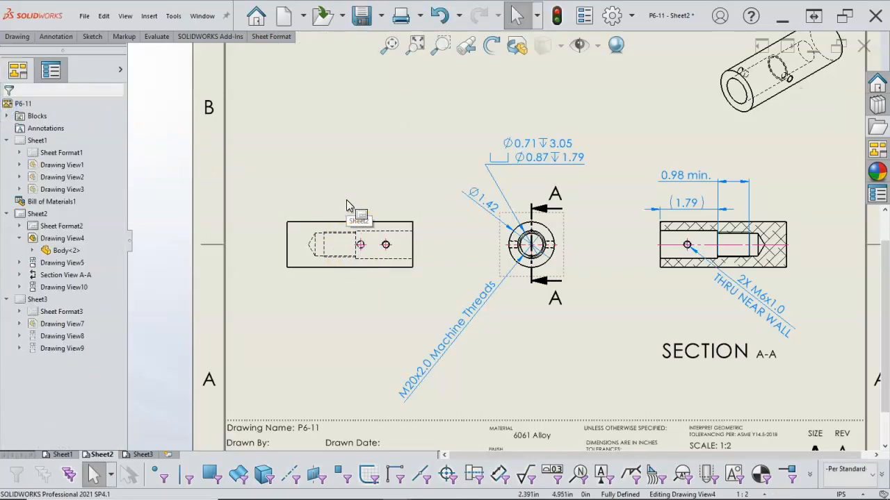
# Insert centerlines automatically for the whole new projected side view of the Body.
pyautogui.click(330, 223)
pyautogui.click(303, 159)
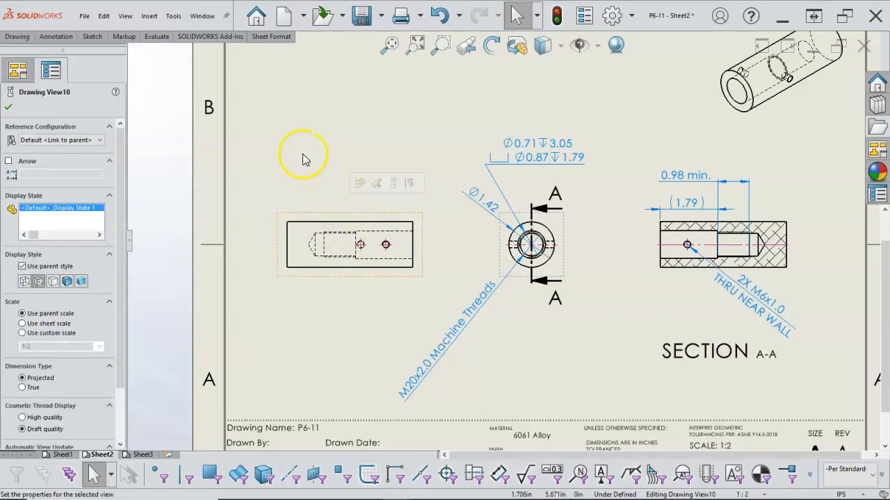
pyautogui.click(65, 41)
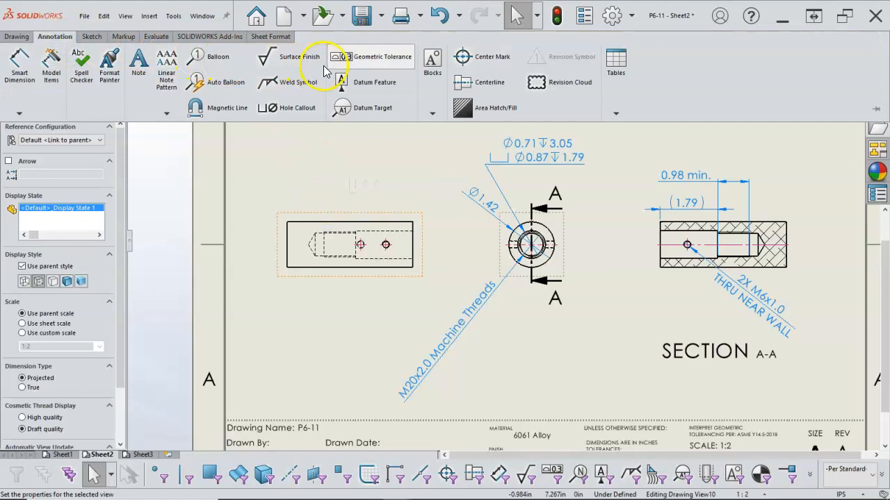
pyautogui.click(468, 84)
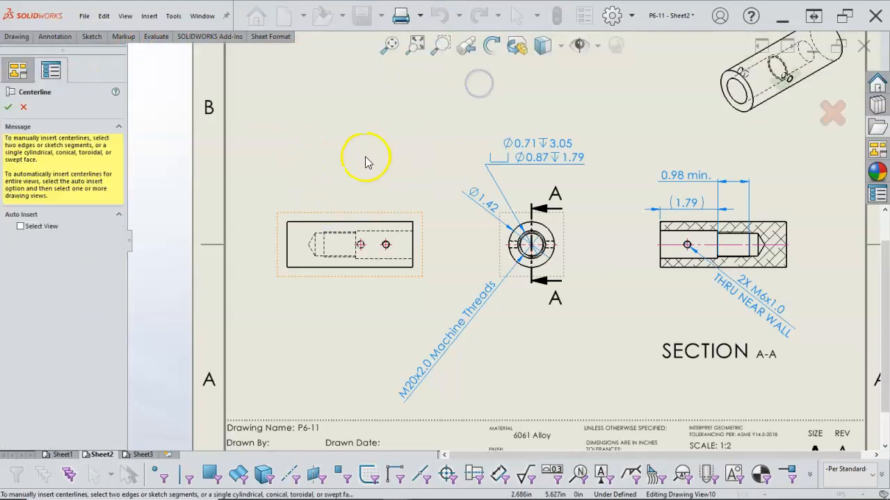
pyautogui.click(22, 226)
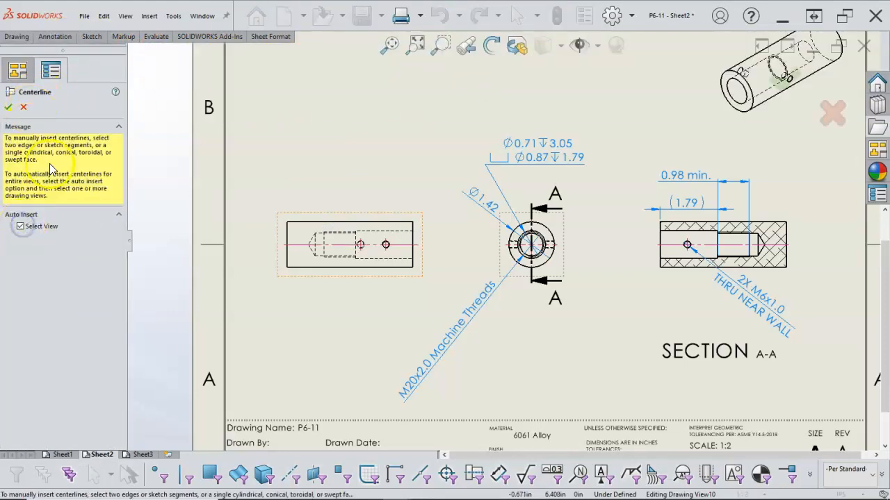
pyautogui.click(9, 107)
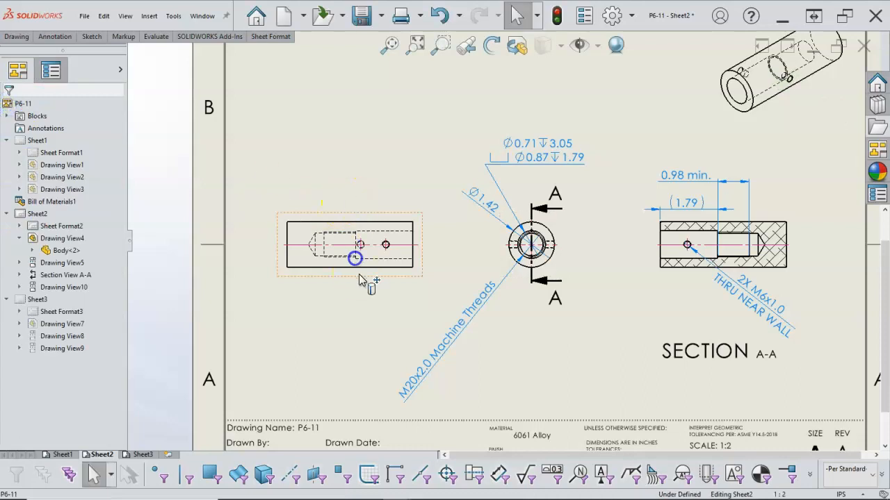
pyautogui.click(392, 176)
# Dimension the distance from the projected view's open end edge to the nearer small hole's center, placed below the view.
pyautogui.rightClick(394, 178)
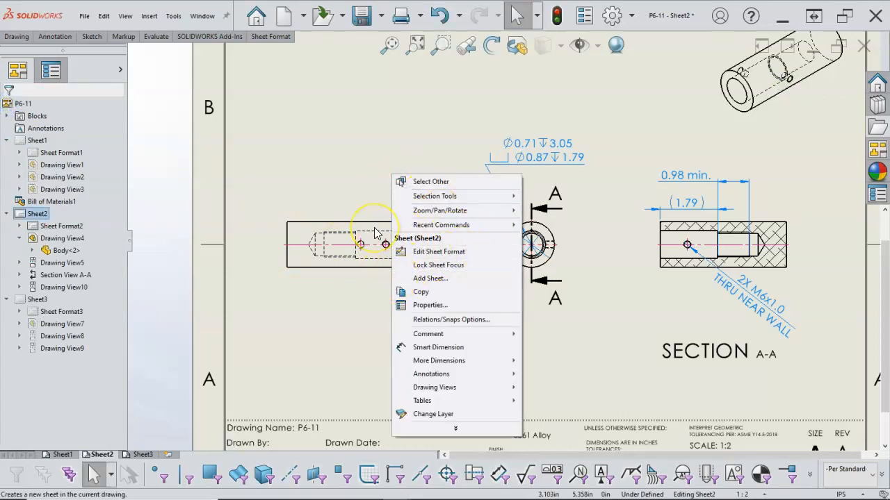
pyautogui.click(355, 198)
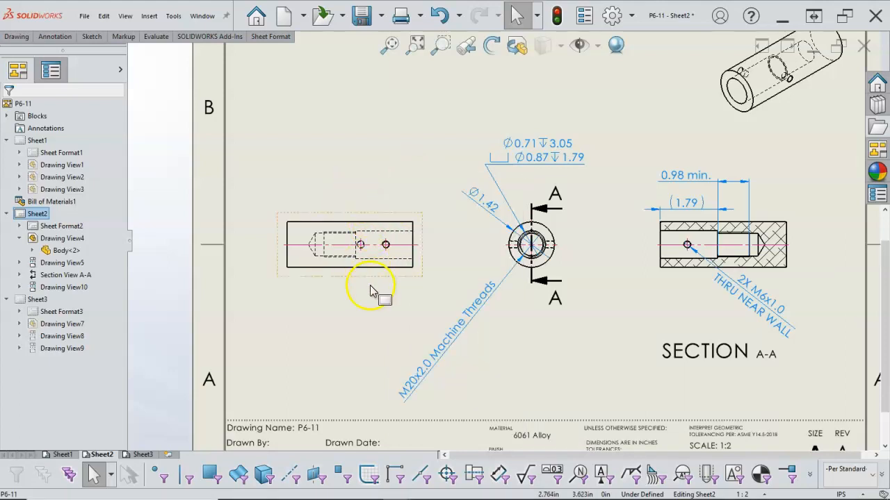
pyautogui.scroll(-2, 368, 286)
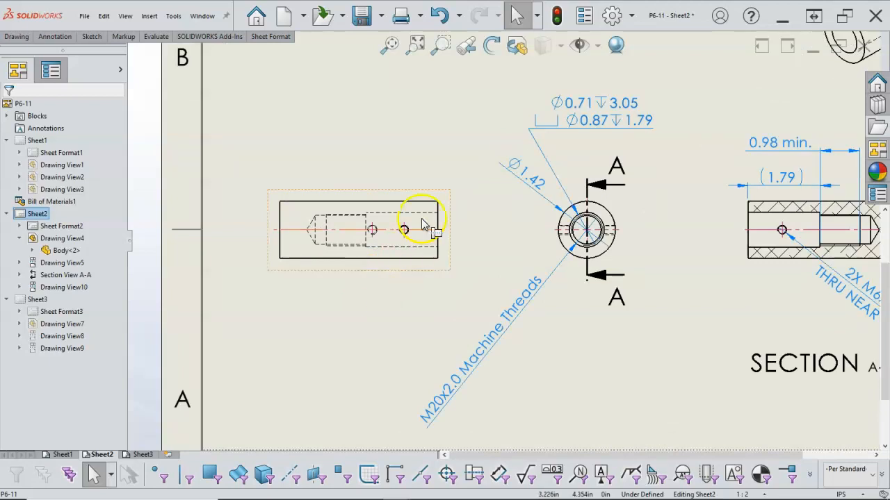
pyautogui.rightClick(416, 161)
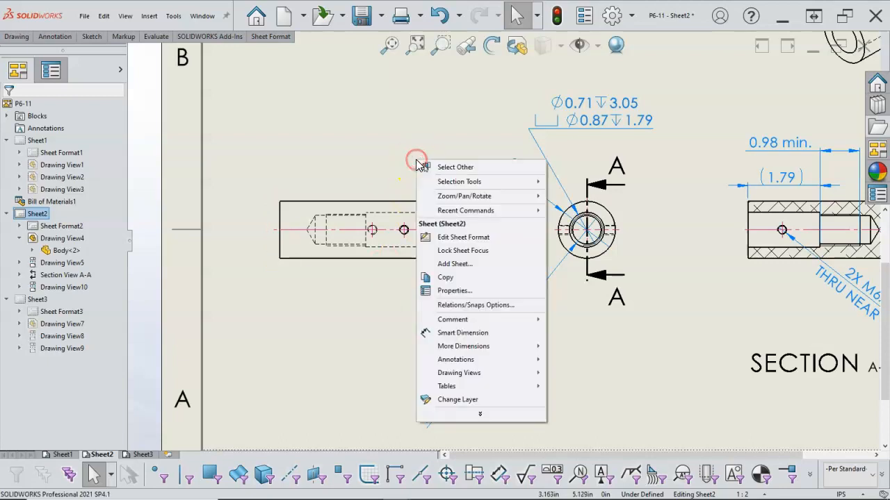
pyautogui.click(466, 333)
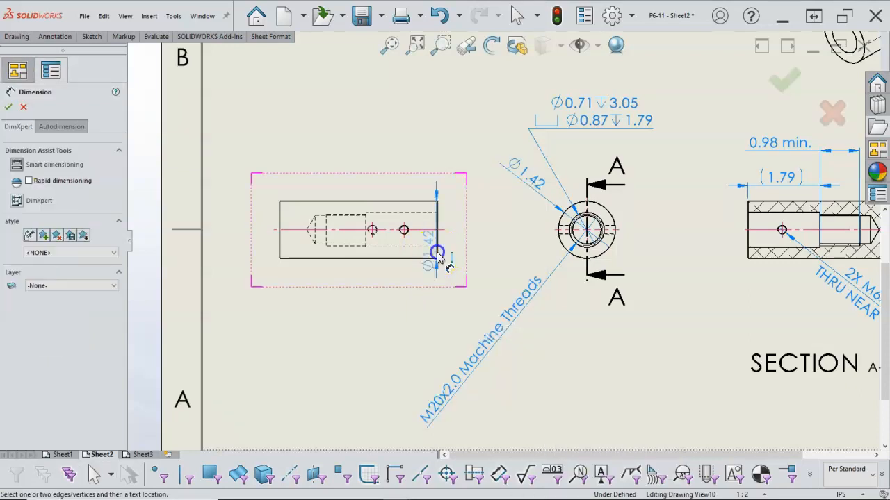
pyautogui.click(404, 234)
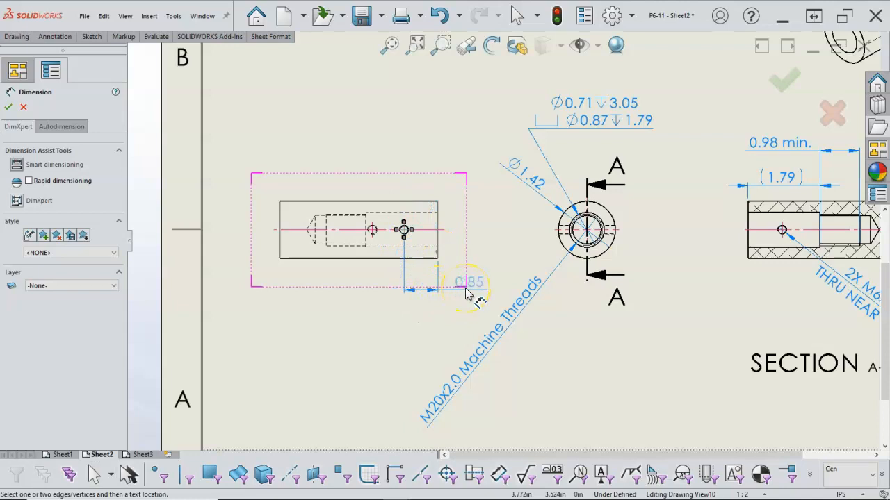
pyautogui.click(466, 284)
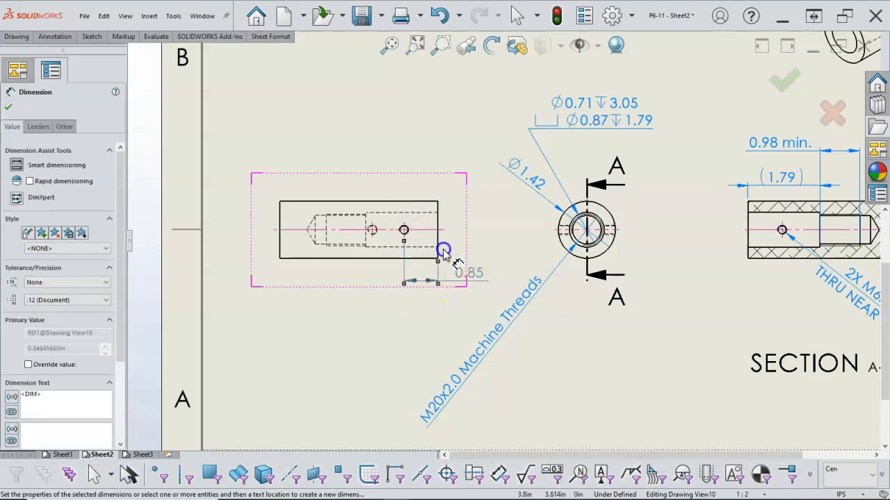
# Dimension the distance from the same end edge to the farther small hole's center, stacked below the first hole dimension.
pyautogui.click(372, 237)
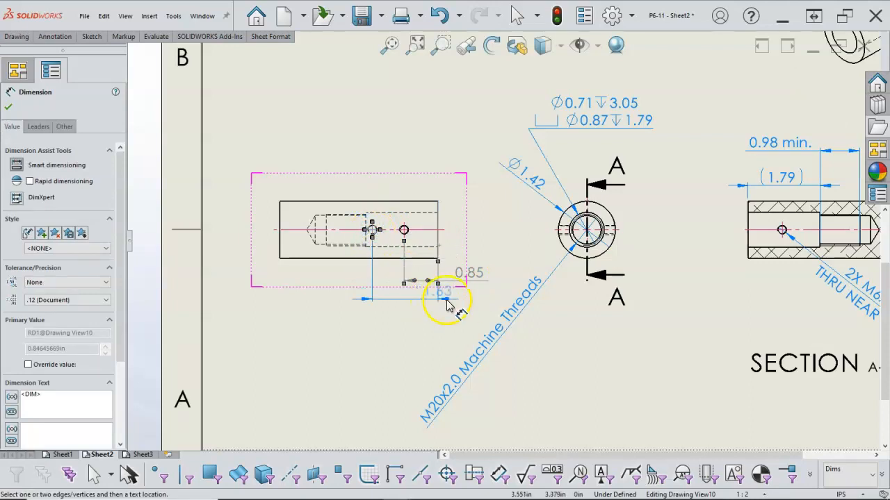
pyautogui.click(475, 311)
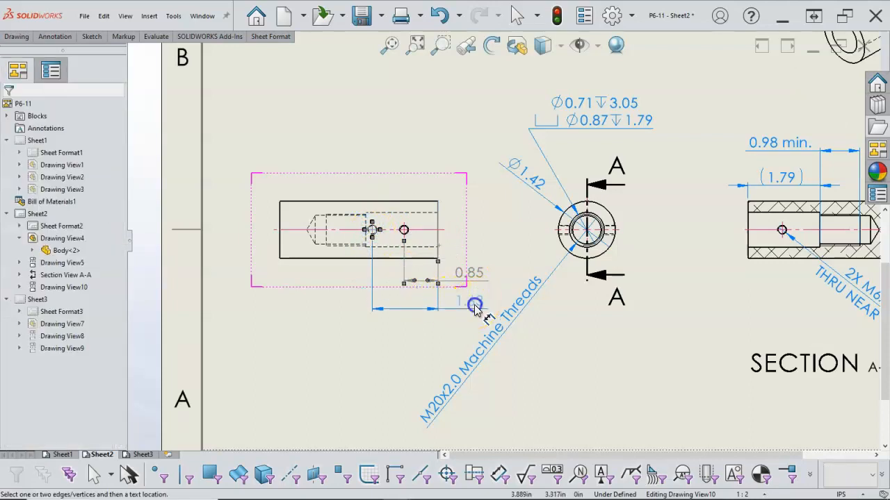
pyautogui.rightClick(437, 174)
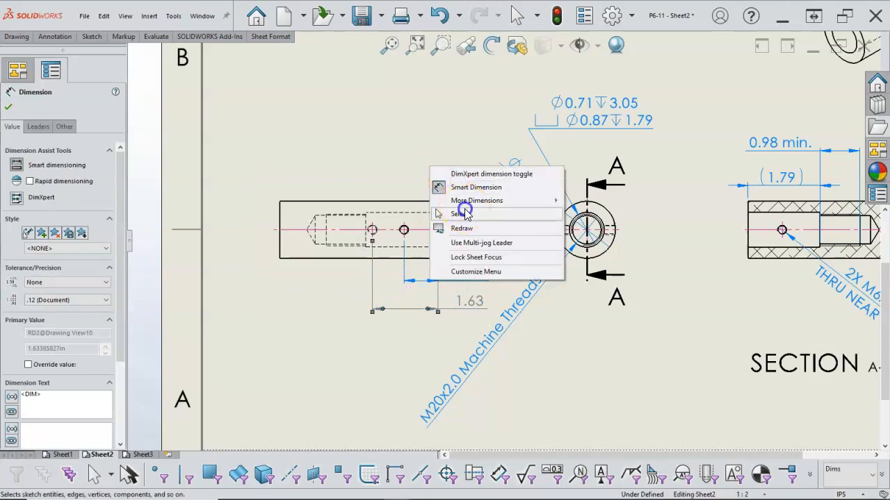
pyautogui.click(463, 212)
# Move the M20x2.0 Machine Threads note to the lower right of the end view and shift the SECTION A-A label right.
pyautogui.scroll(3, 480, 213)
pyautogui.moveTo(510, 291)
pyautogui.mouseDown()
pyautogui.moveTo(508, 228)
pyautogui.moveTo(566, 278)
pyautogui.moveTo(612, 246)
pyautogui.mouseUp()
pyautogui.moveTo(690, 316); pyautogui.dragTo(730, 321)
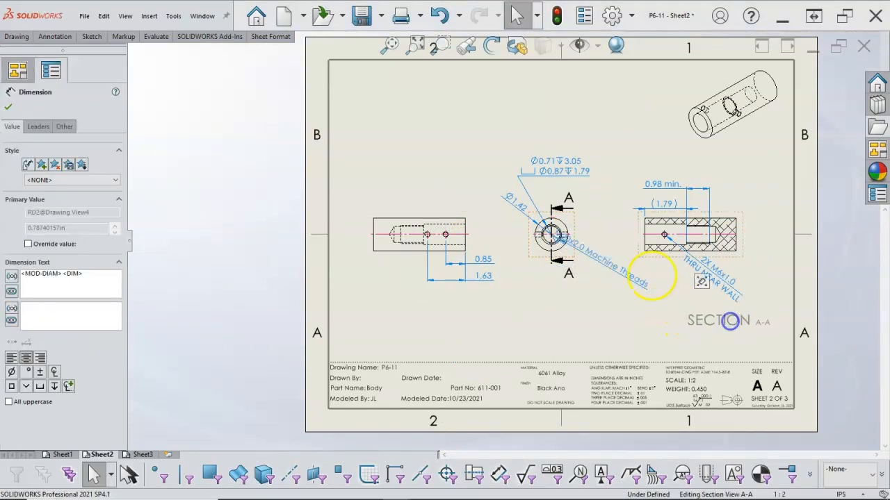
pyautogui.moveTo(624, 264)
pyautogui.mouseDown()
pyautogui.moveTo(611, 258)
pyautogui.moveTo(625, 278)
pyautogui.mouseUp()
pyautogui.click(579, 255)
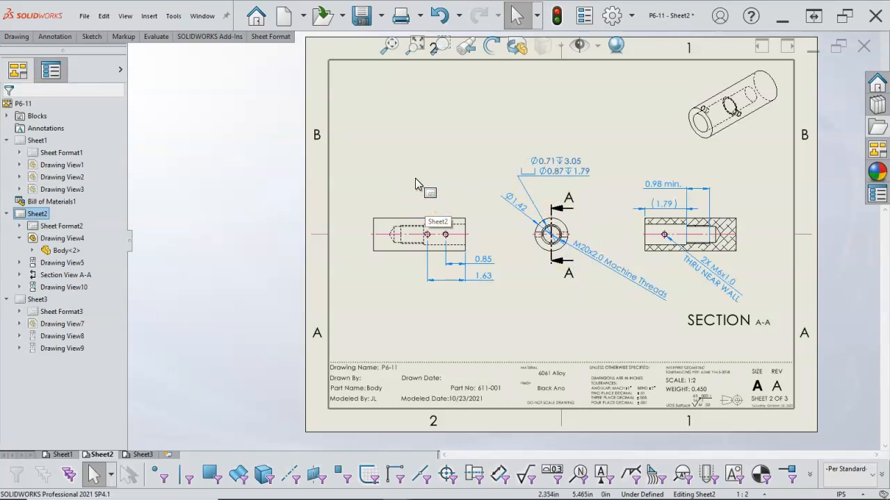
# Switch to Sheet3 with the Hex Bolt drawing views.
pyautogui.click(732, 291)
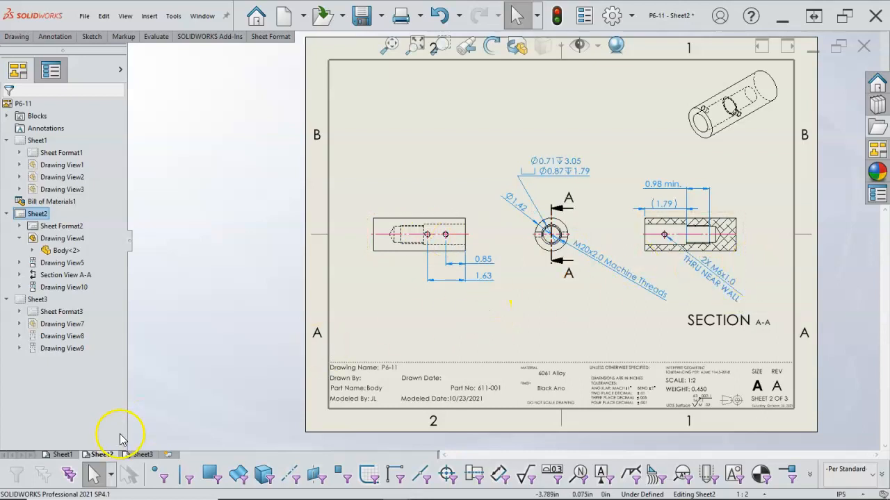
pyautogui.click(141, 455)
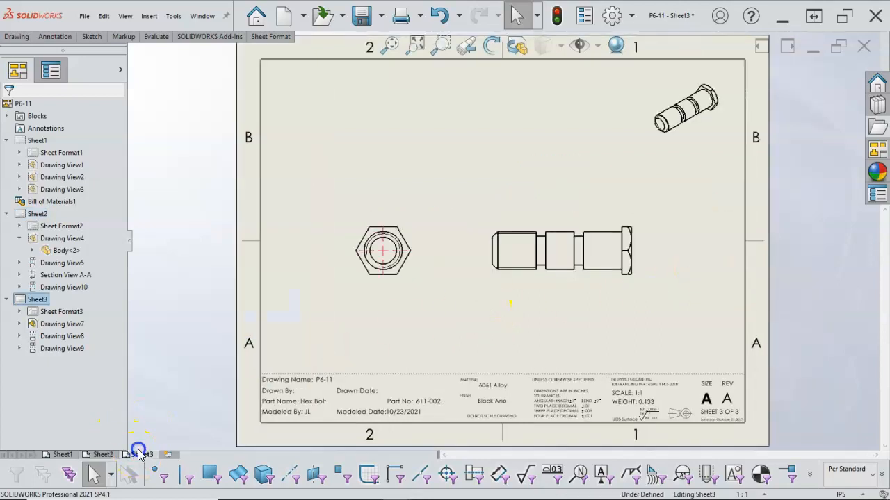
# Try to dimension the diameter of the circle around the bore in the Hex Bolt's end view with Smart Dimension.
pyautogui.click(424, 292)
pyautogui.rightClick(424, 292)
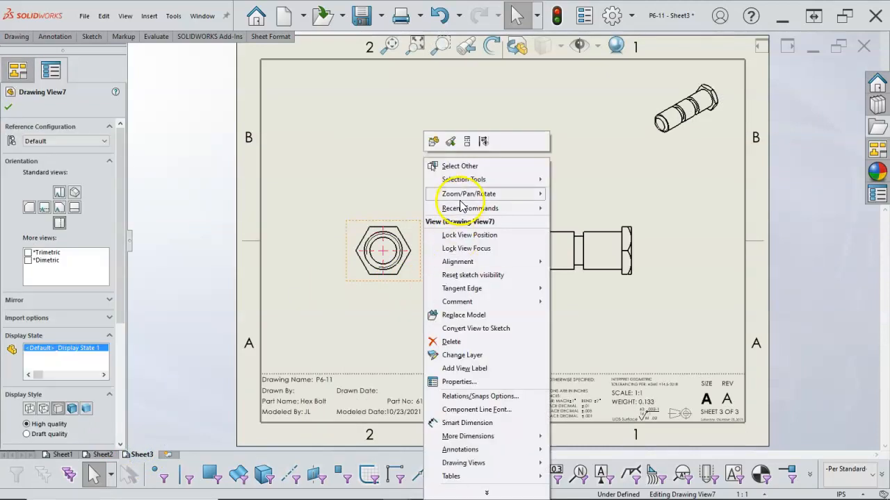
pyautogui.click(487, 419)
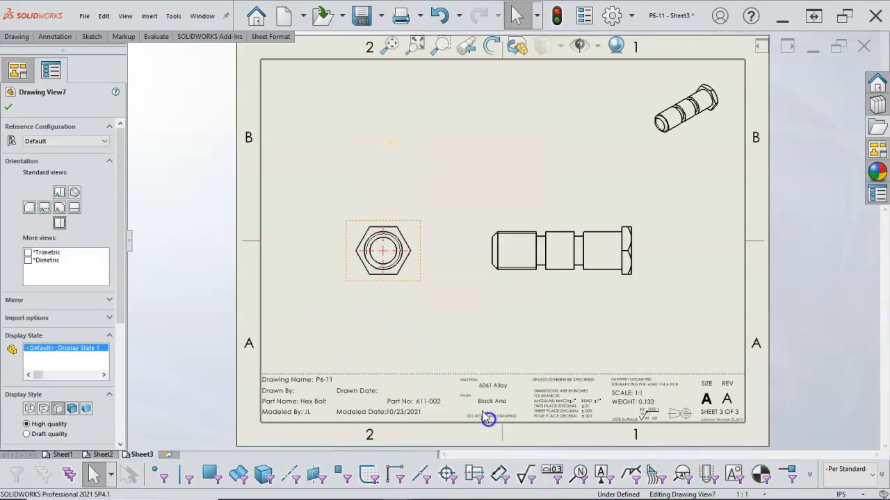
pyautogui.scroll(-2, 528, 267)
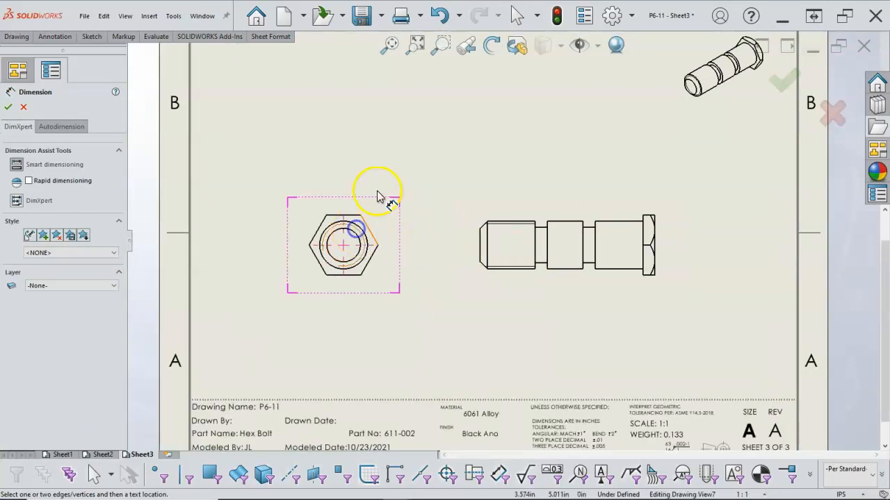
pyautogui.click(353, 228)
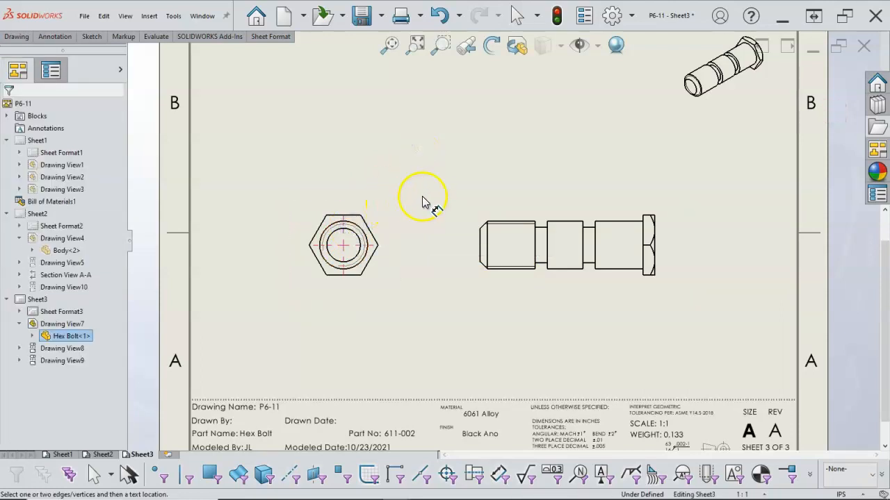
pyautogui.rightClick(424, 202)
pyautogui.click(397, 201)
pyautogui.click(360, 230)
pyautogui.click(407, 173)
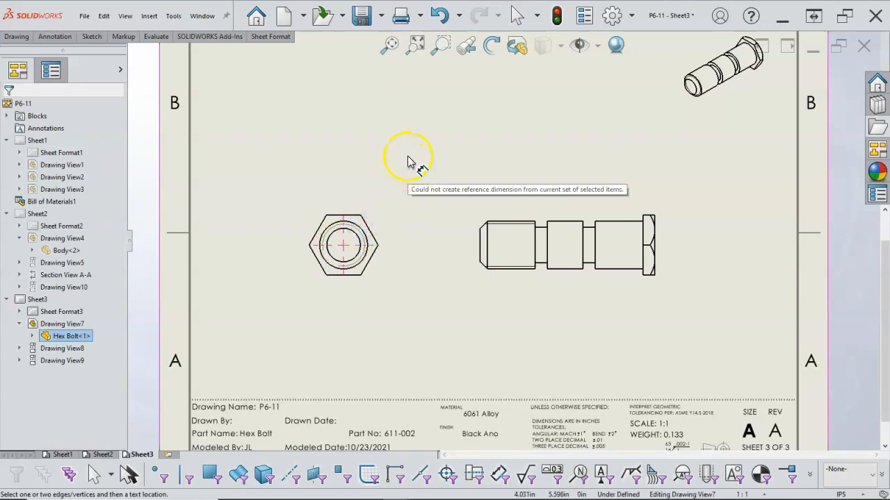
pyautogui.press('f')
pyautogui.press('Escape')
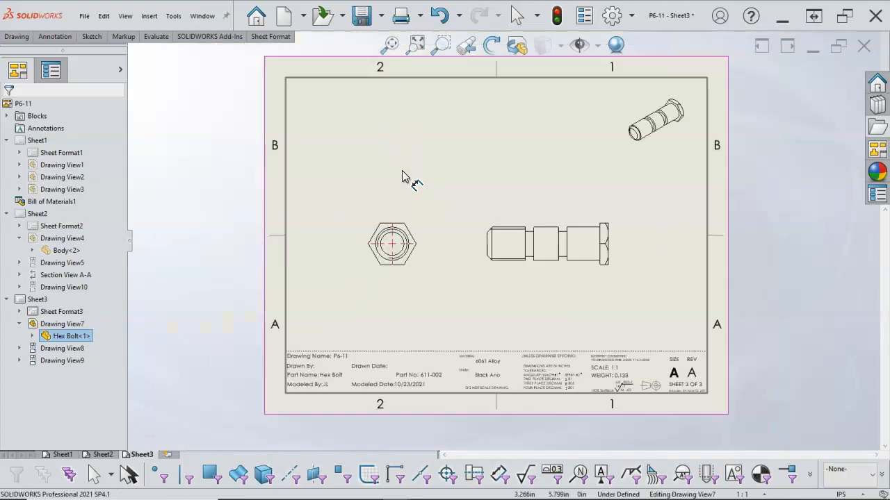
# Try Smart Dimension again on the Hex Bolt's end view circle and on the threaded end's edge in the side view.
pyautogui.rightClick(404, 166)
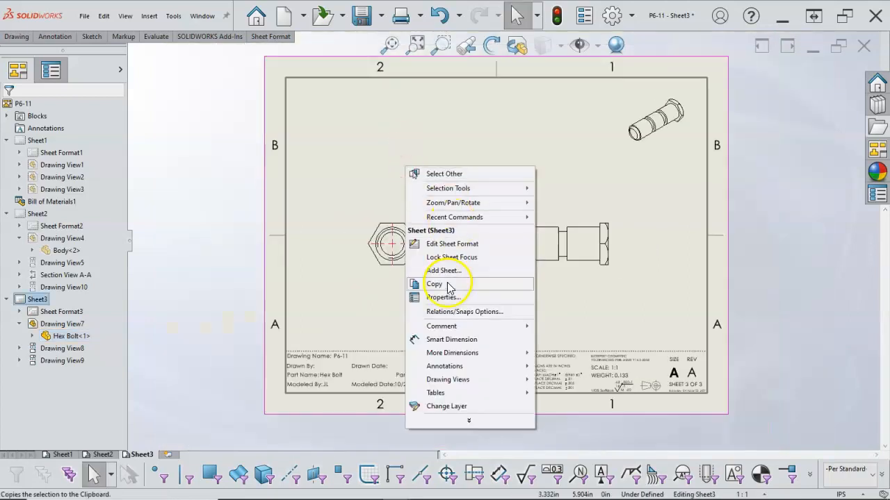
pyautogui.click(451, 339)
pyautogui.scroll(4, 411, 249)
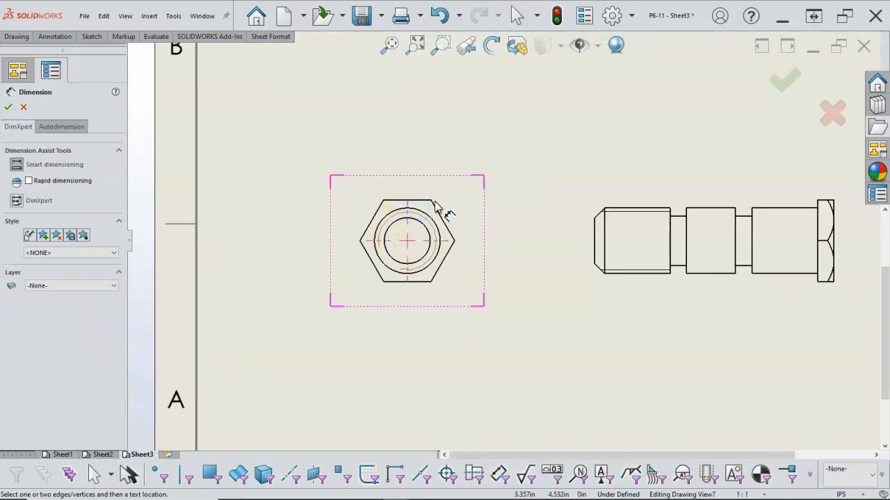
pyautogui.press('Escape')
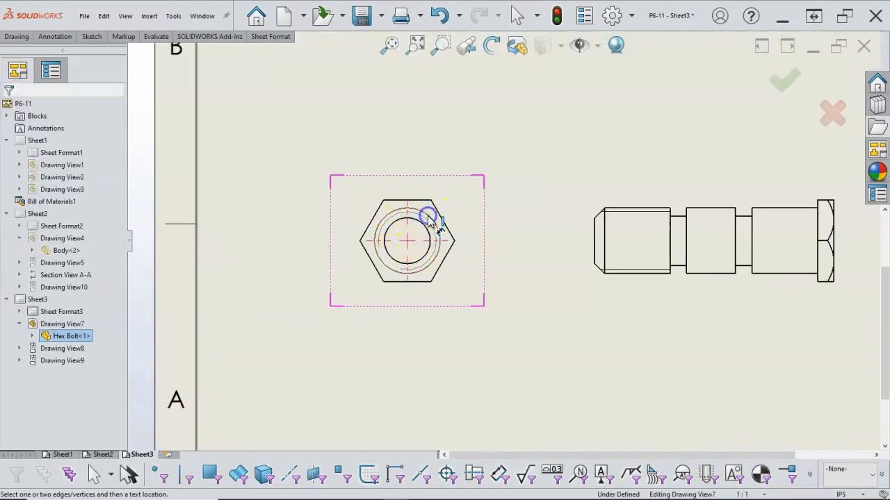
pyautogui.click(625, 209)
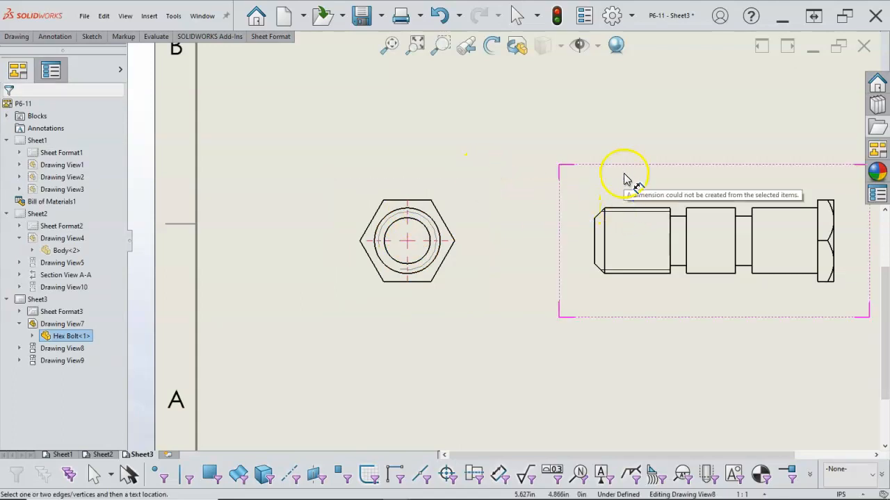
pyautogui.click(540, 152)
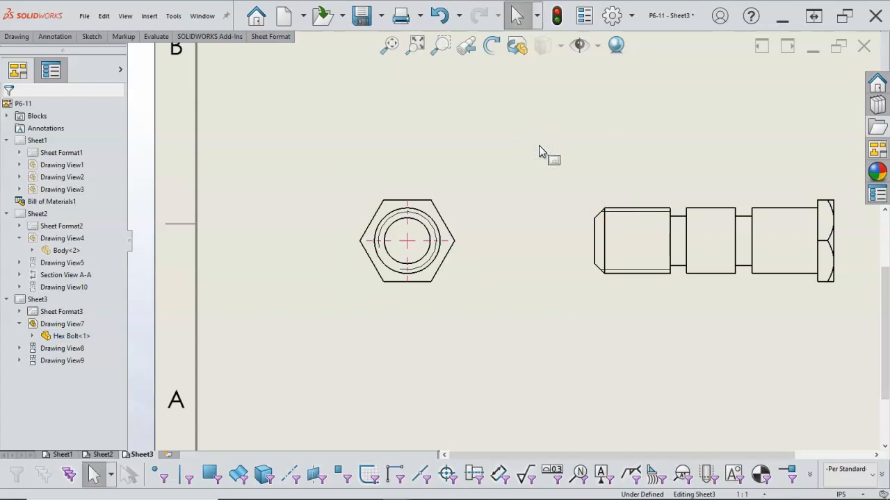
pyautogui.press('f')
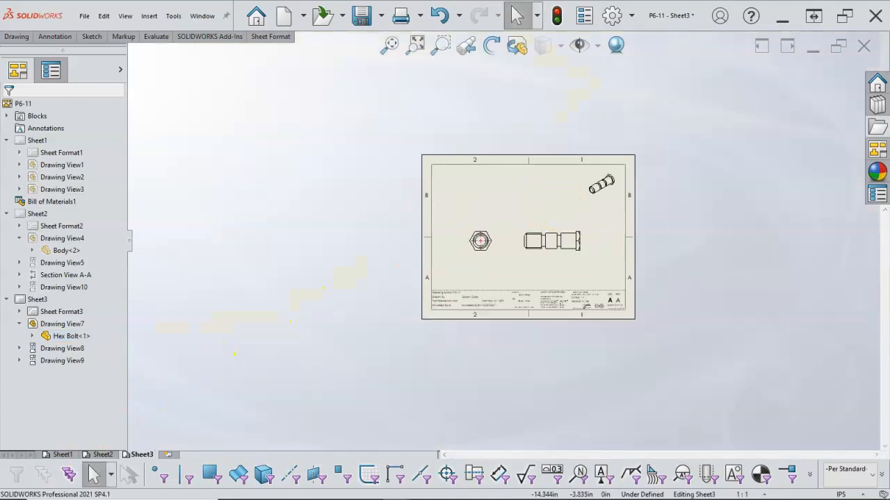
# Dimension the length from the Hex Bolt's threaded end face to the first groove above the side view.
pyautogui.scroll(-7, 511, 251)
pyautogui.rightClick(516, 290)
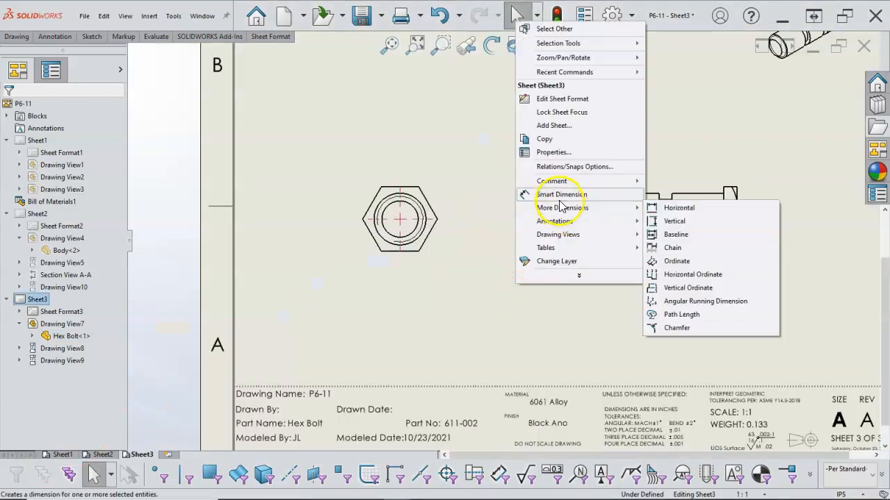
pyautogui.click(560, 195)
pyautogui.scroll(-4, 558, 197)
pyautogui.click(536, 221)
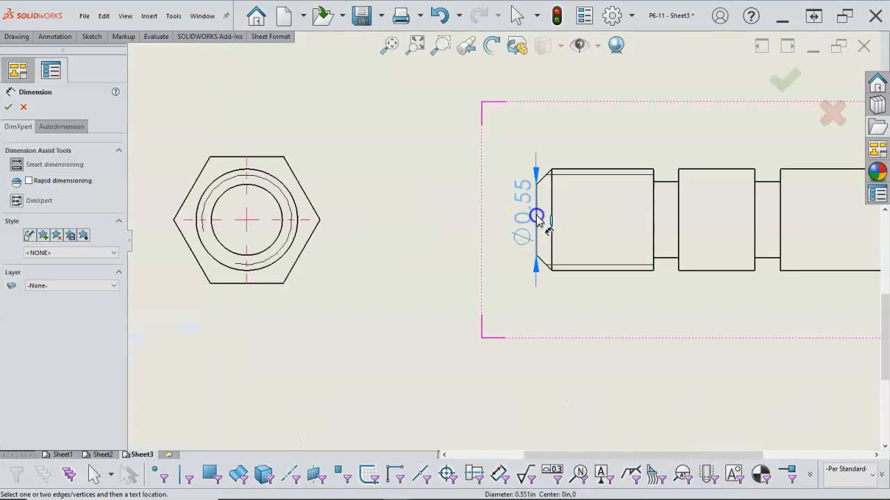
pyautogui.click(653, 189)
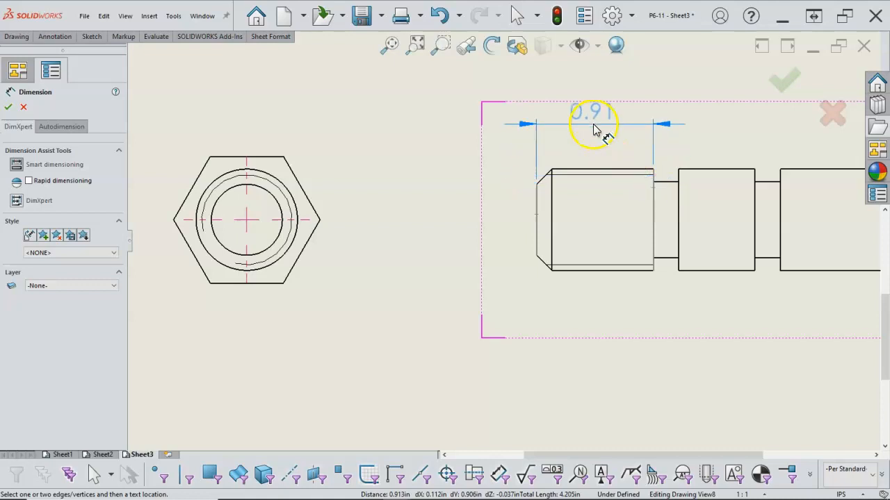
pyautogui.click(597, 124)
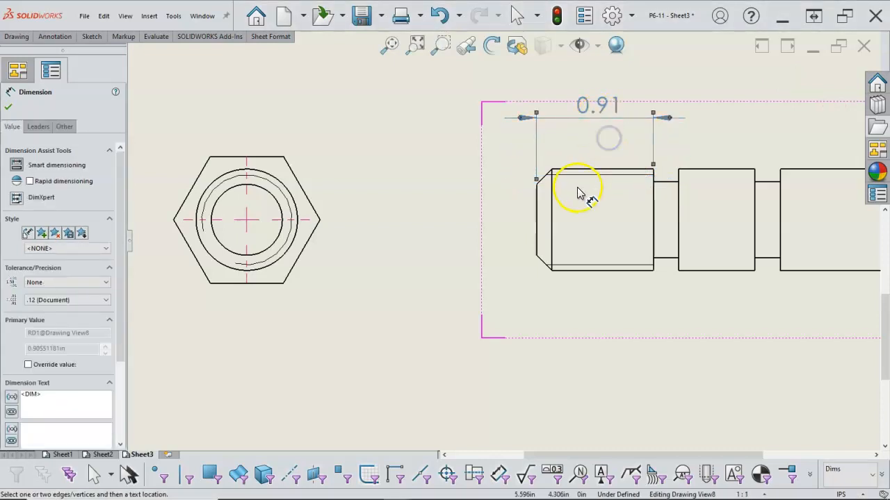
# Dimension the length from the threaded end face to the second groove, stacked above the first length dimension.
pyautogui.click(536, 201)
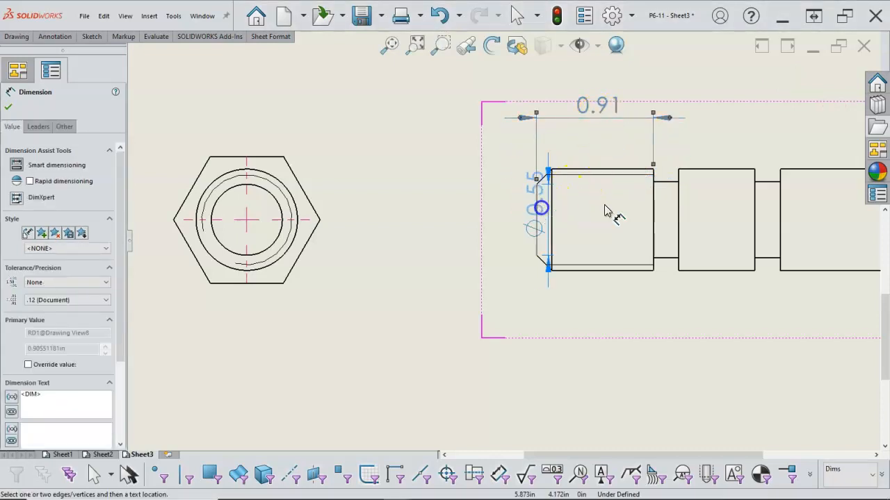
pyautogui.click(755, 200)
pyautogui.scroll(2, 678, 120)
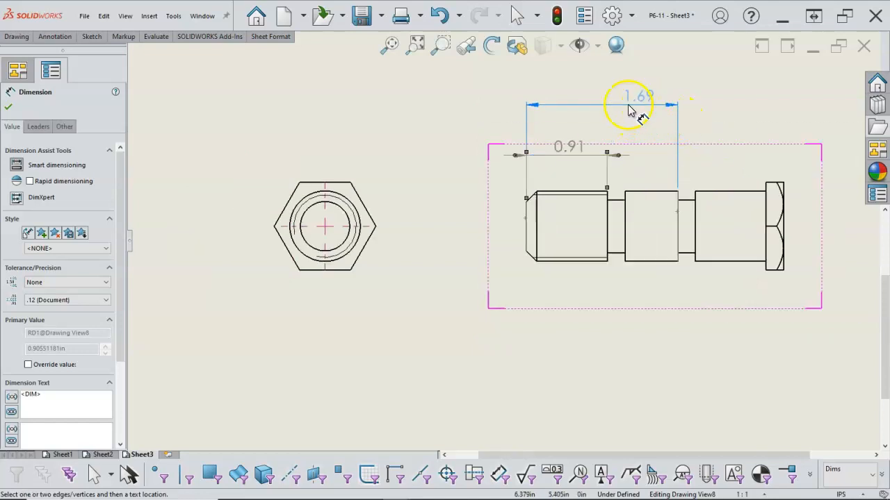
pyautogui.click(610, 126)
pyautogui.click(634, 153)
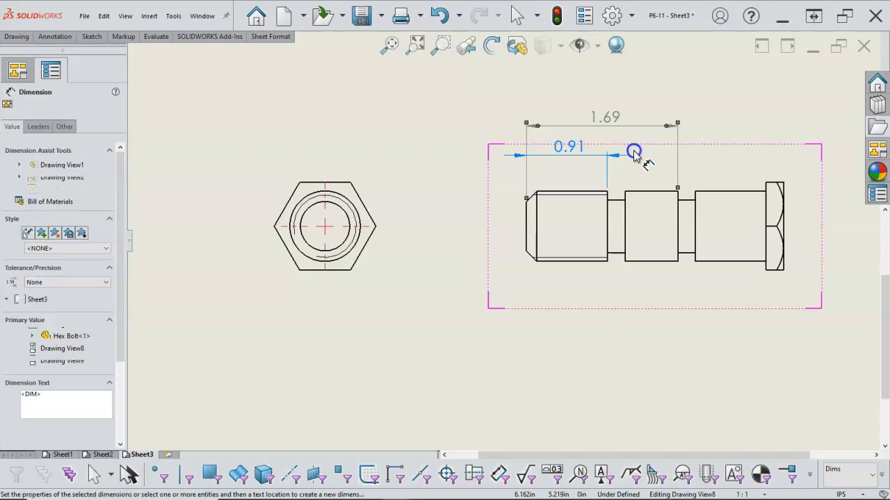
pyautogui.click(554, 204)
# Dimension the lengths from the threaded end face to the head's underside and to its outer face below the side view.
pyautogui.click(525, 230)
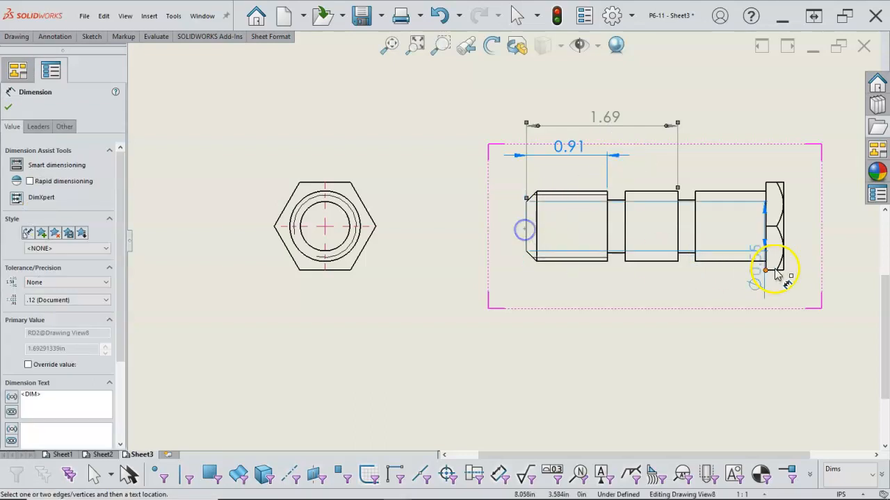
pyautogui.click(771, 272)
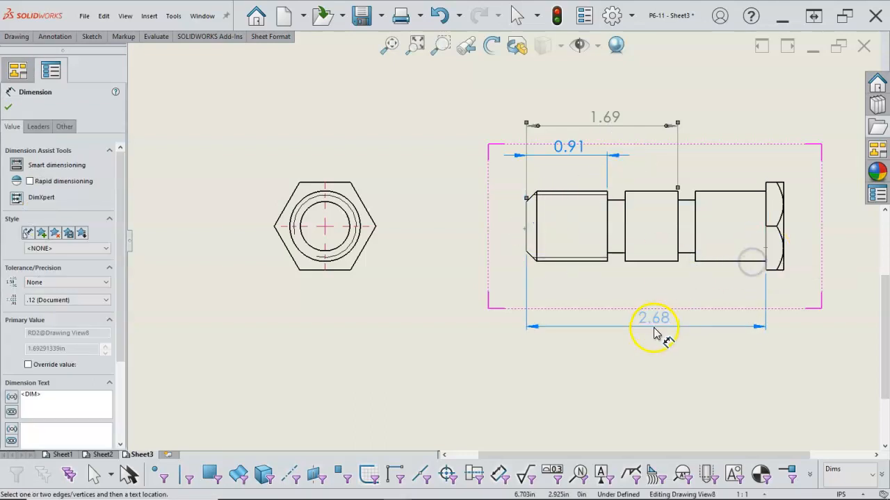
pyautogui.click(652, 311)
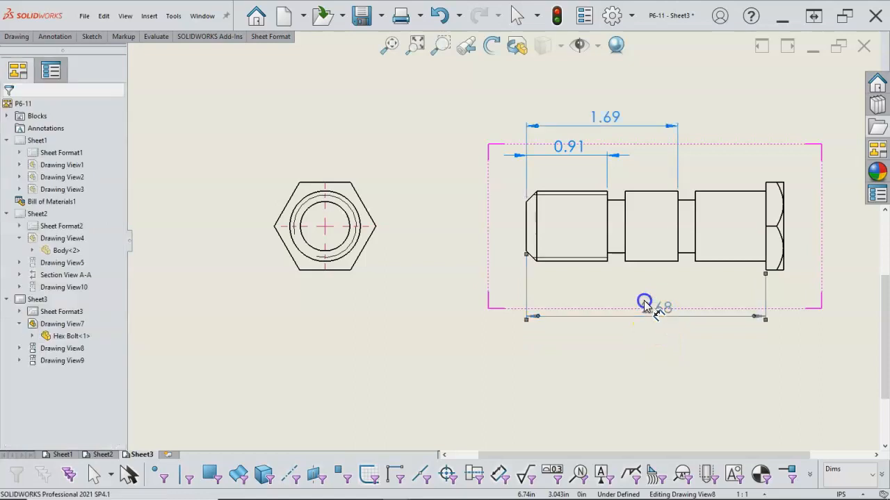
pyautogui.click(527, 235)
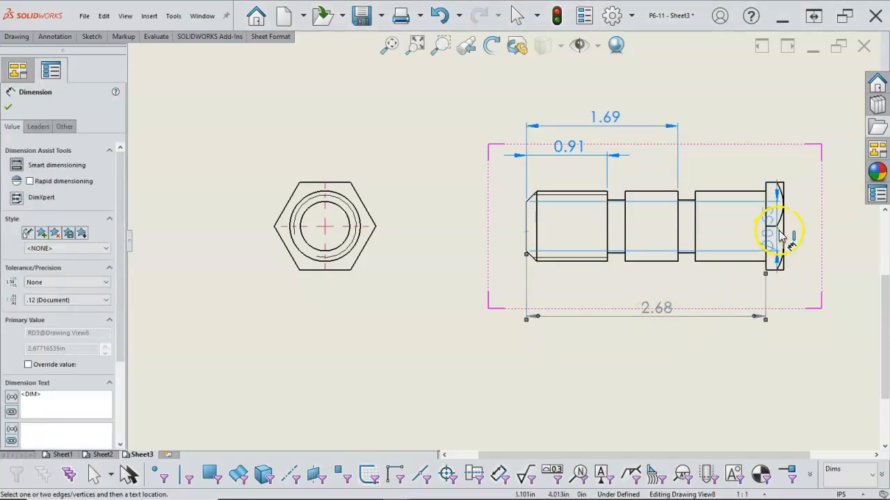
pyautogui.click(784, 233)
pyautogui.click(677, 347)
# Dimension the widths of both grooves just below the bolt in the side view.
pyautogui.click(636, 299)
pyautogui.click(614, 255)
pyautogui.click(574, 290)
pyautogui.click(684, 260)
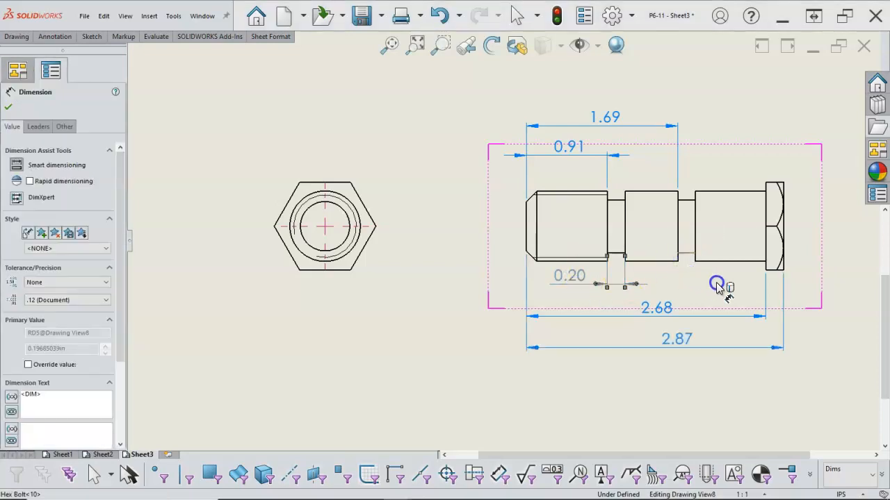
pyautogui.click(724, 280)
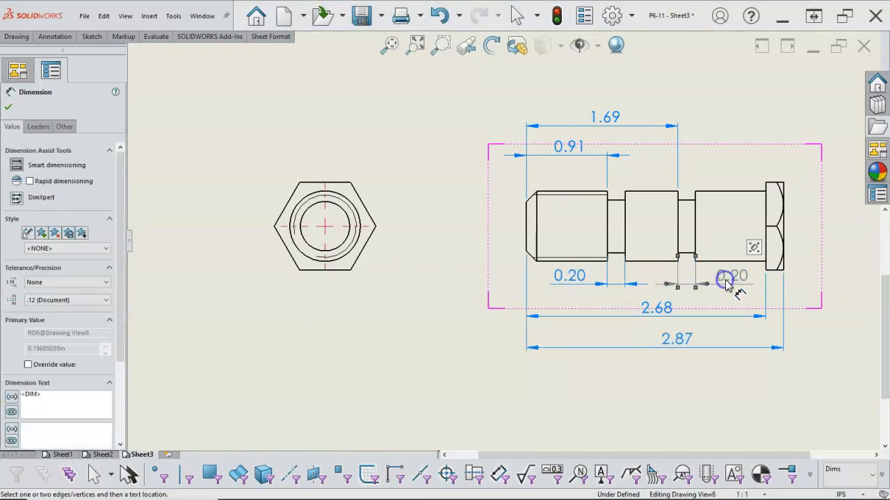
pyautogui.click(457, 248)
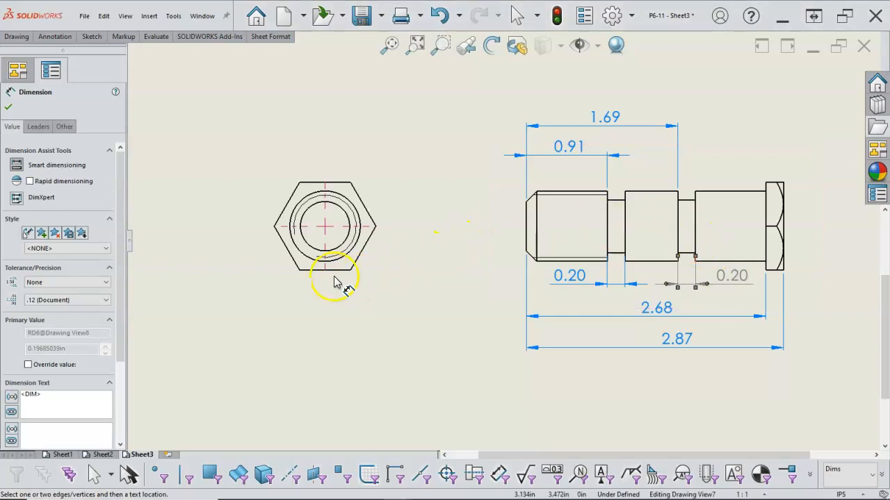
# Dimension the thread's outer diameter and the hexagon's height across flats in the end view, and end Smart Dimension.
pyautogui.click(343, 256)
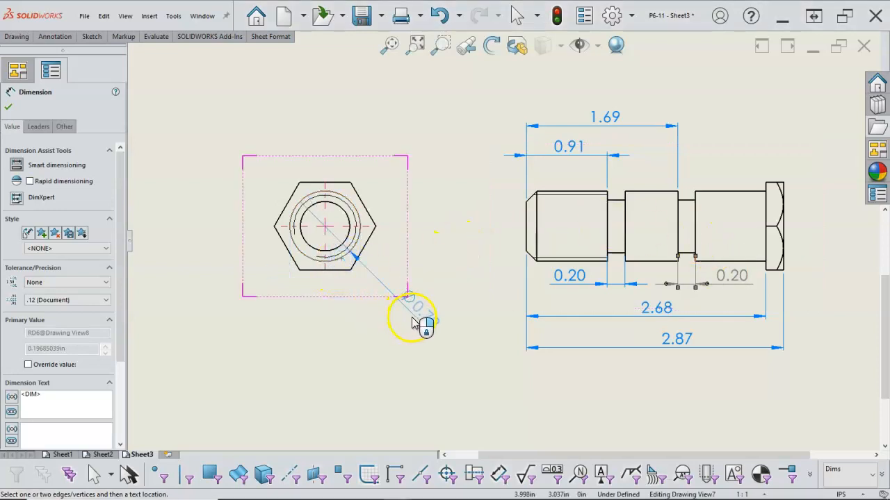
pyautogui.click(414, 316)
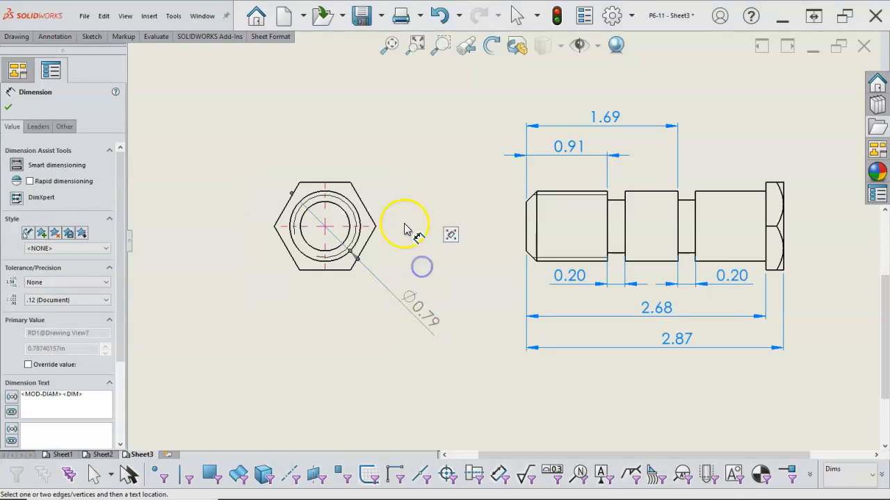
pyautogui.click(318, 182)
pyautogui.click(211, 228)
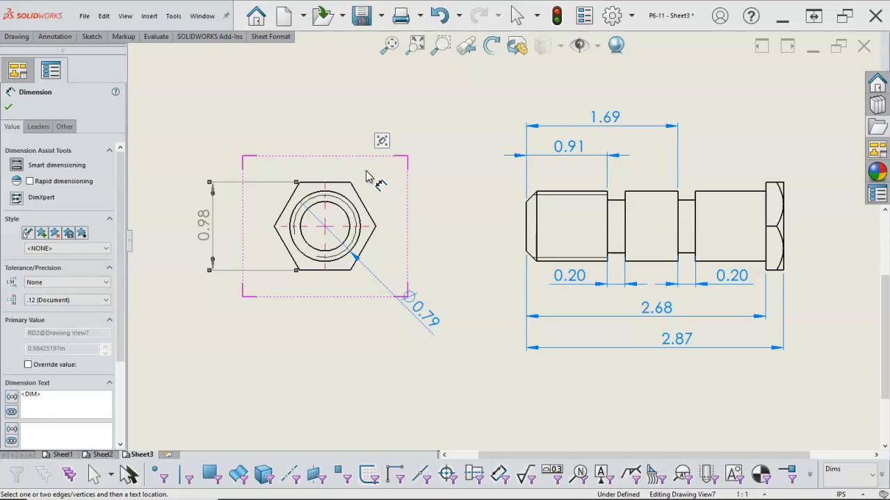
pyautogui.rightClick(440, 182)
pyautogui.click(467, 226)
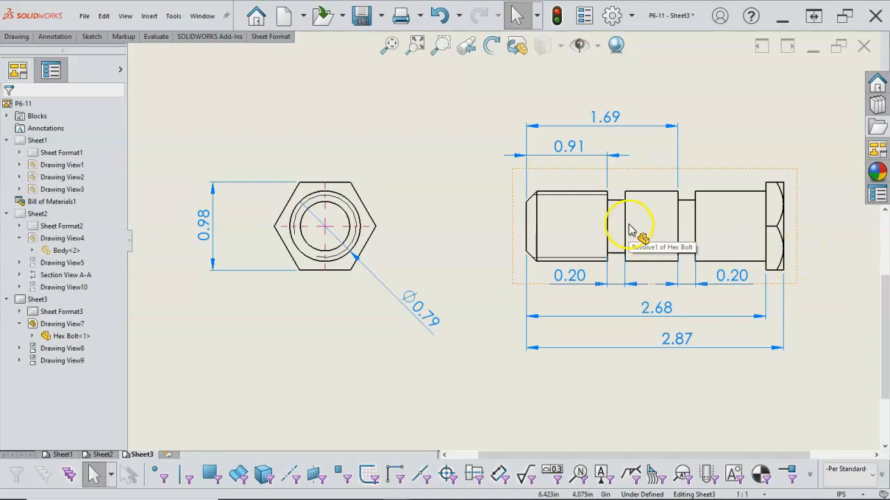
# Move the Hex Bolt's end view to the right, closer to the side view.
pyautogui.press('z')
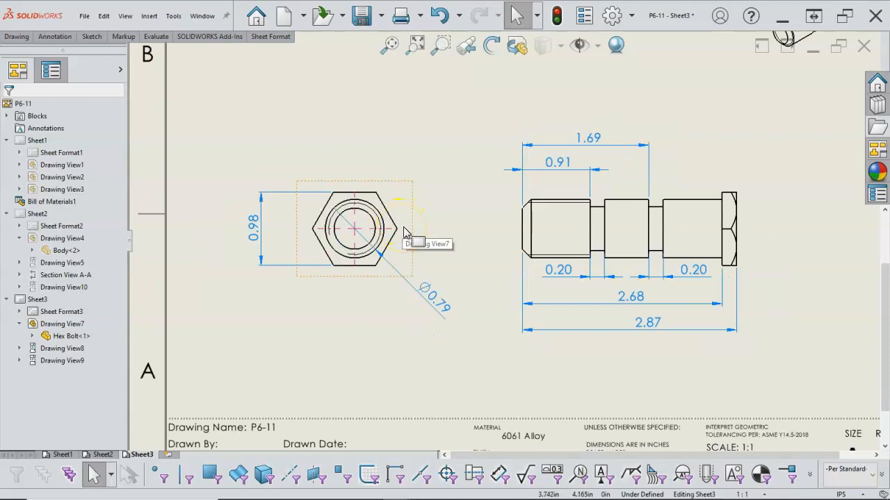
pyautogui.moveTo(412, 200); pyautogui.dragTo(455, 209)
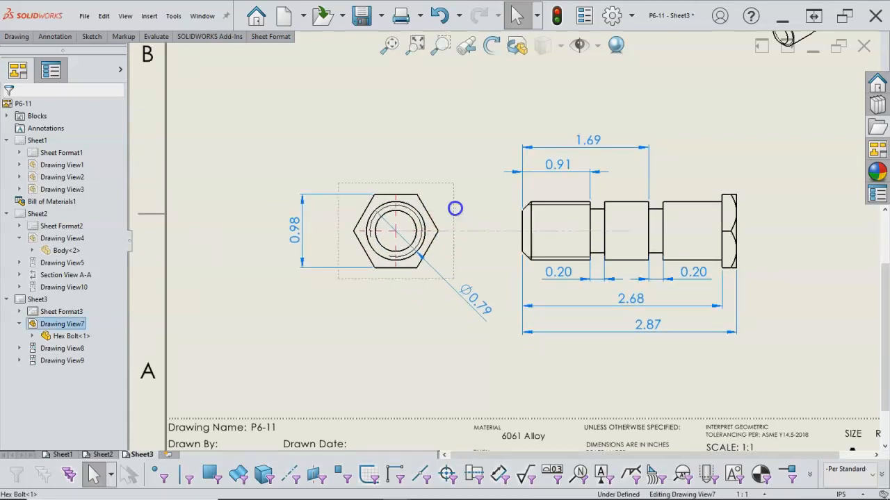
pyautogui.click(356, 211)
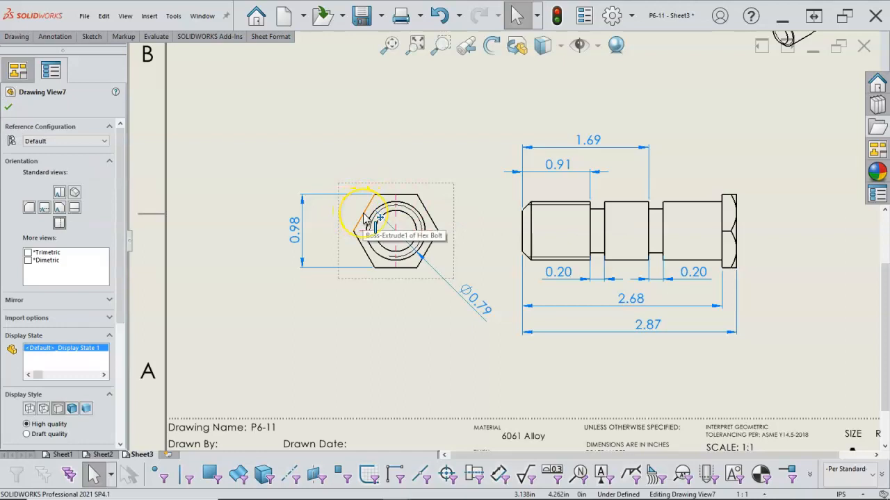
pyautogui.click(363, 217)
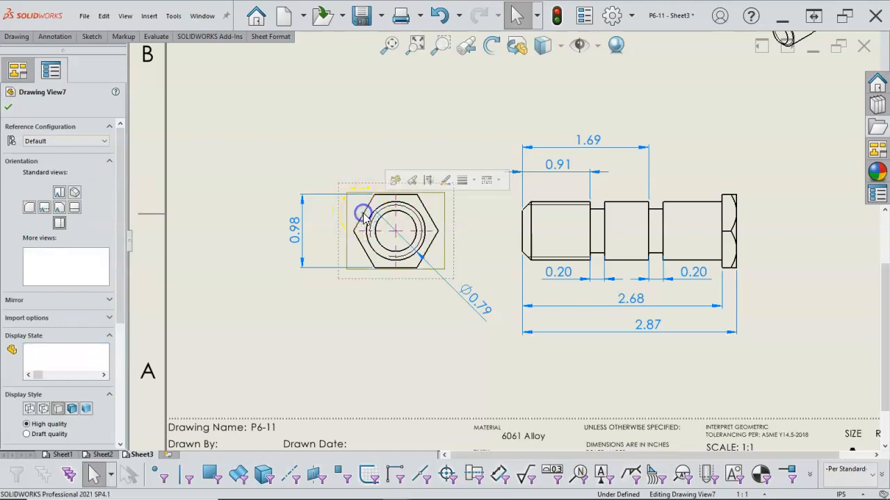
pyautogui.click(362, 163)
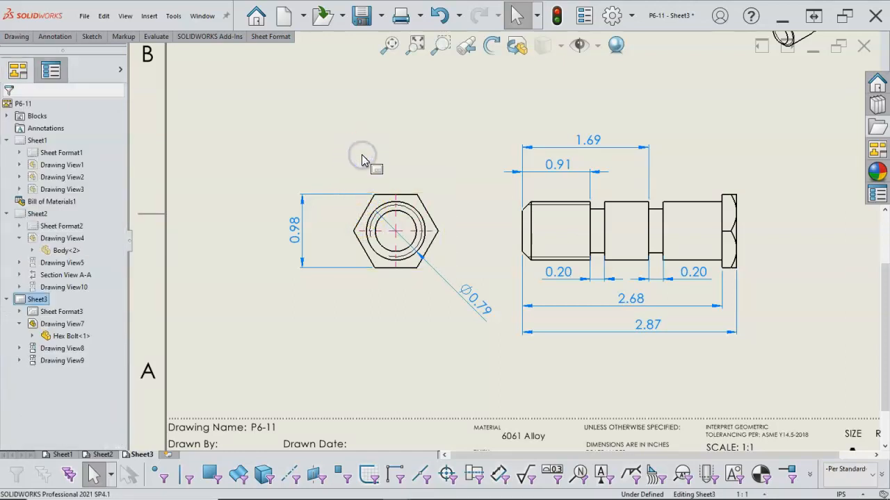
# Create a projected view of the Hex Bolt directly above the end view.
pyautogui.click(401, 184)
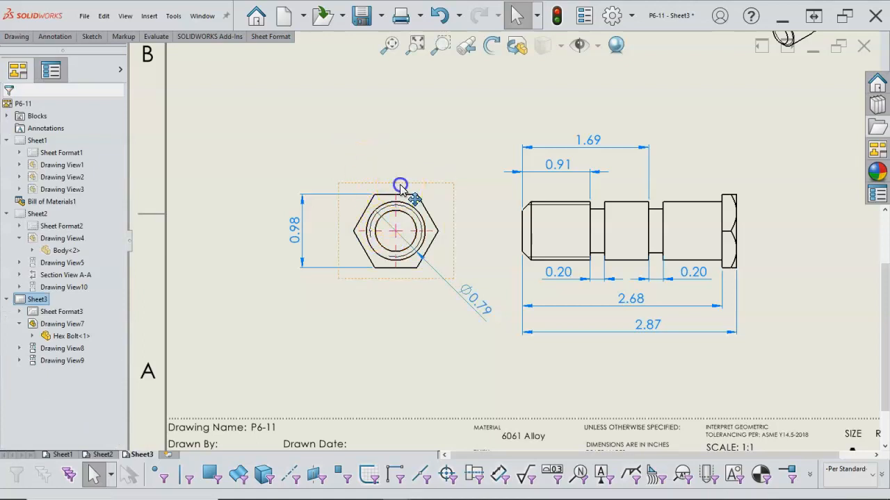
pyautogui.click(247, 87)
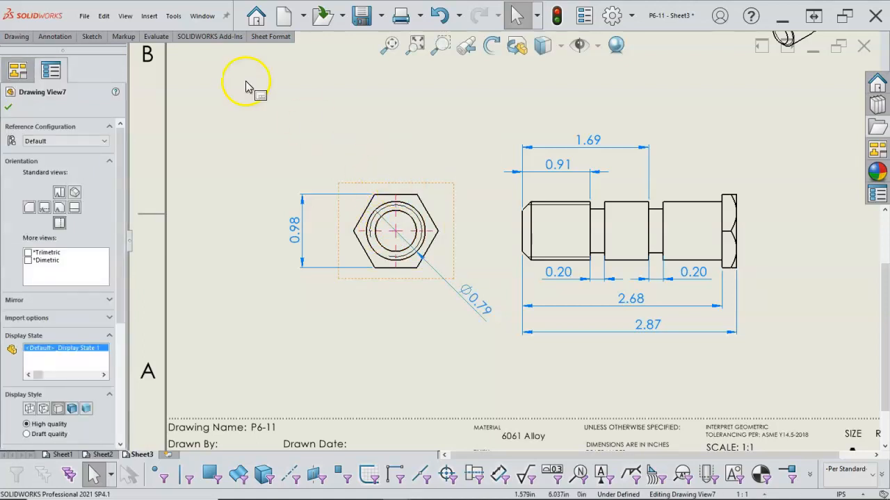
pyautogui.click(24, 39)
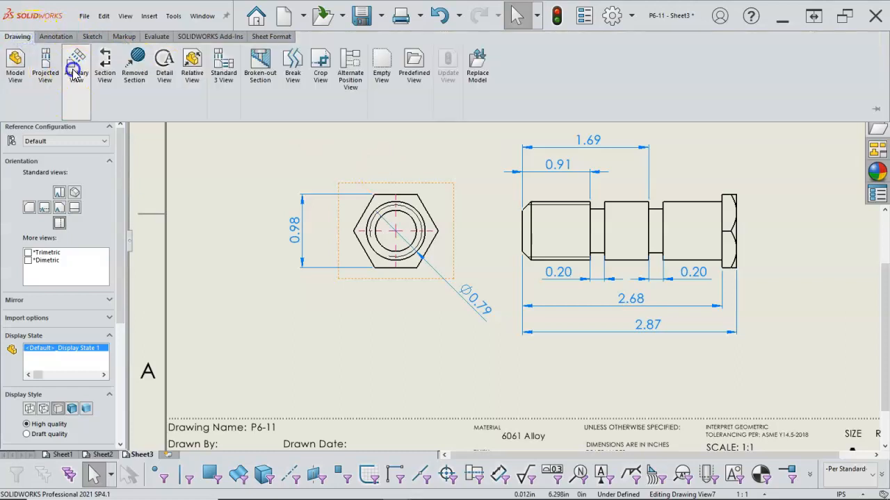
pyautogui.click(45, 64)
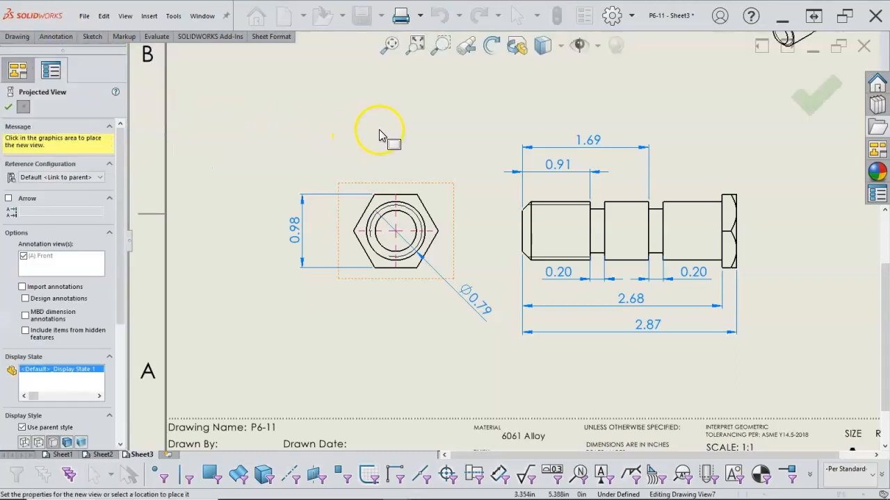
pyautogui.scroll(4, 401, 109)
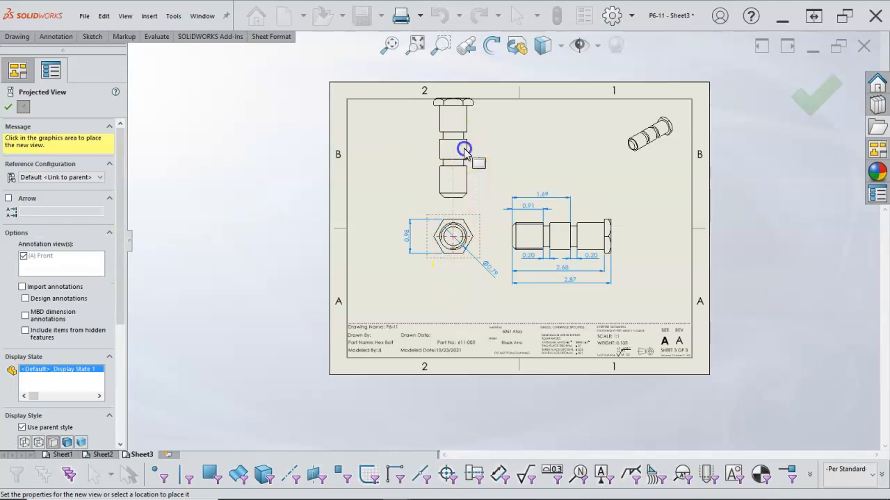
pyautogui.click(476, 153)
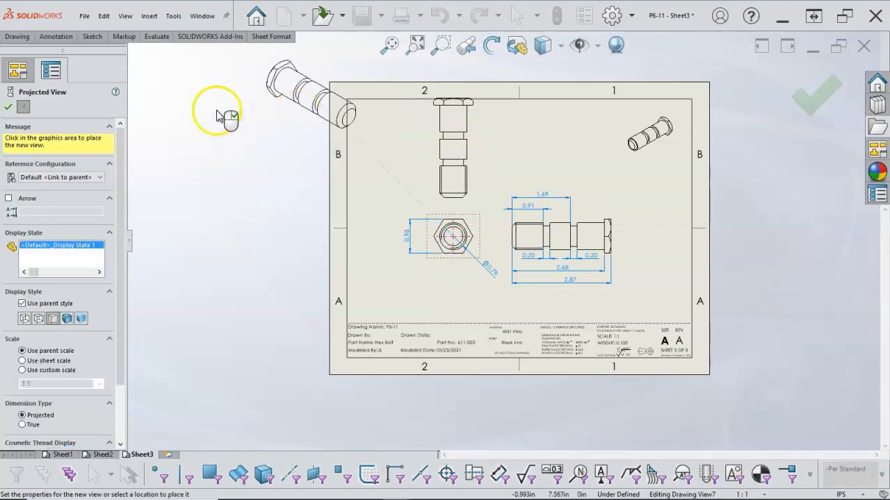
pyautogui.click(9, 106)
# Move the new projected view down until its threaded end overlaps the end view.
pyautogui.moveTo(479, 156); pyautogui.dragTo(477, 188)
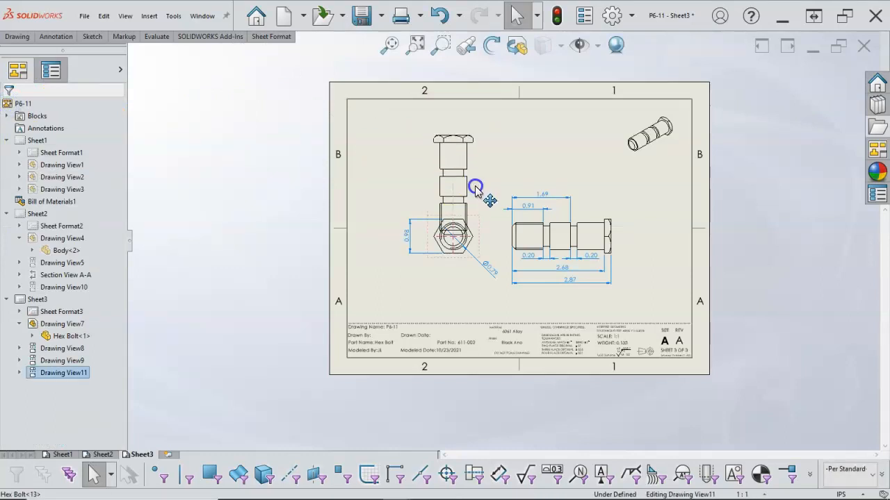
pyautogui.scroll(-3, 478, 154)
pyautogui.scroll(-1, 477, 155)
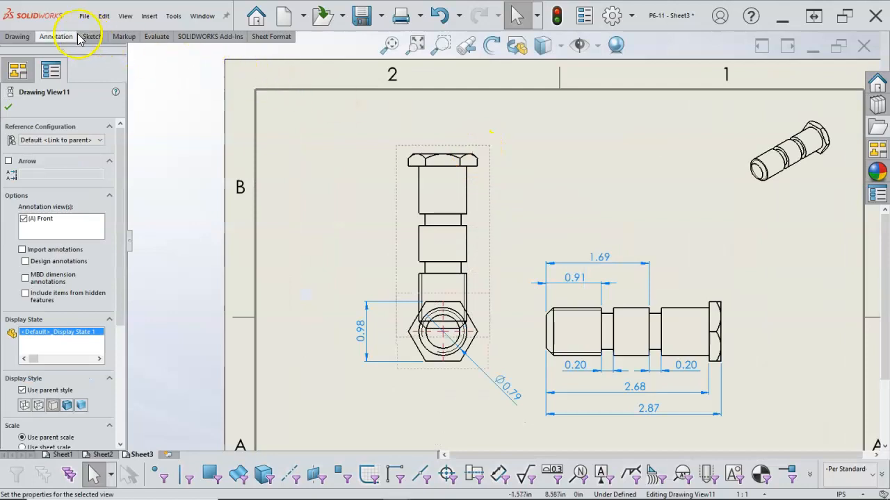
pyautogui.click(17, 36)
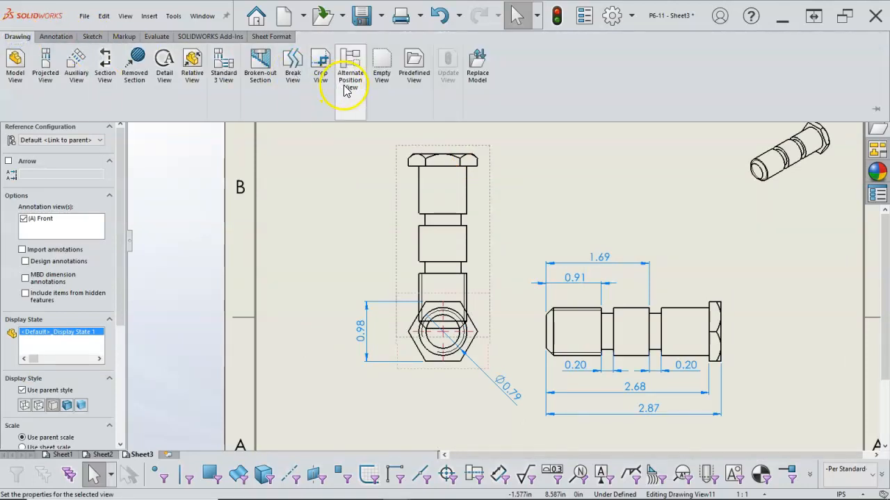
pyautogui.click(322, 69)
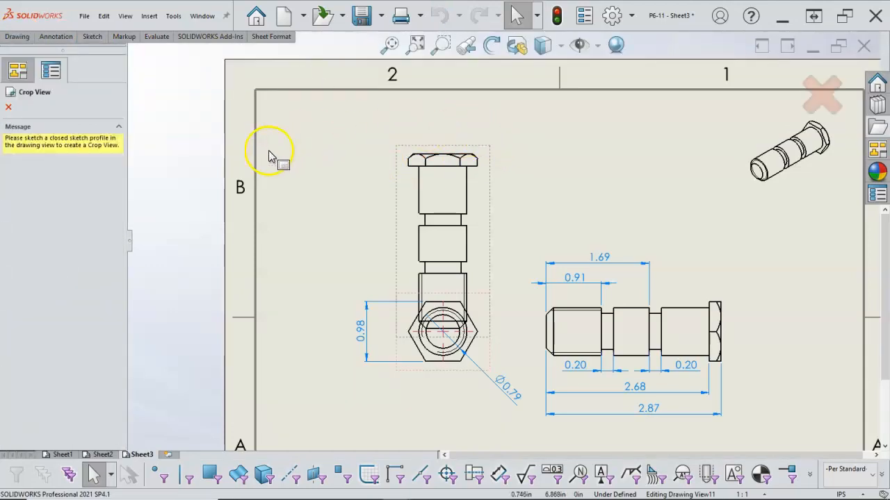
pyautogui.click(9, 108)
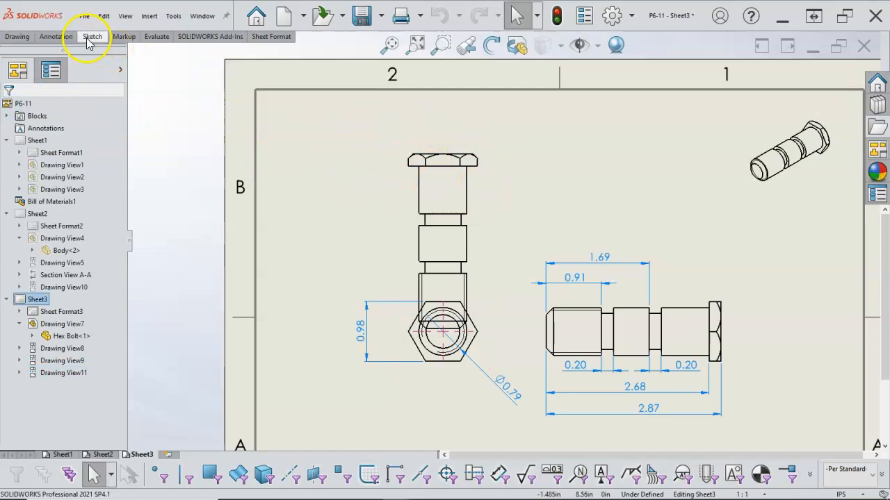
pyautogui.click(18, 36)
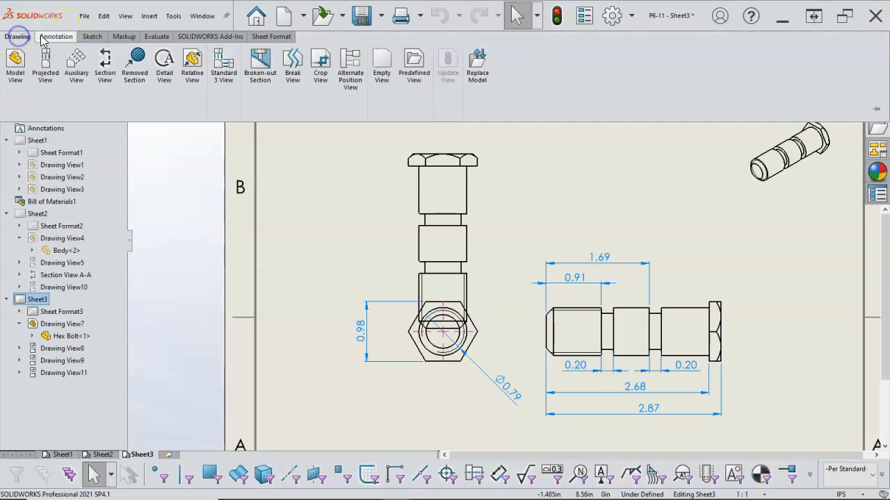
# Sketch a circle of about 0.77 in radius centred on the bolt head's top edge and crop the projected view to it.
pyautogui.click(91, 36)
pyautogui.click(91, 60)
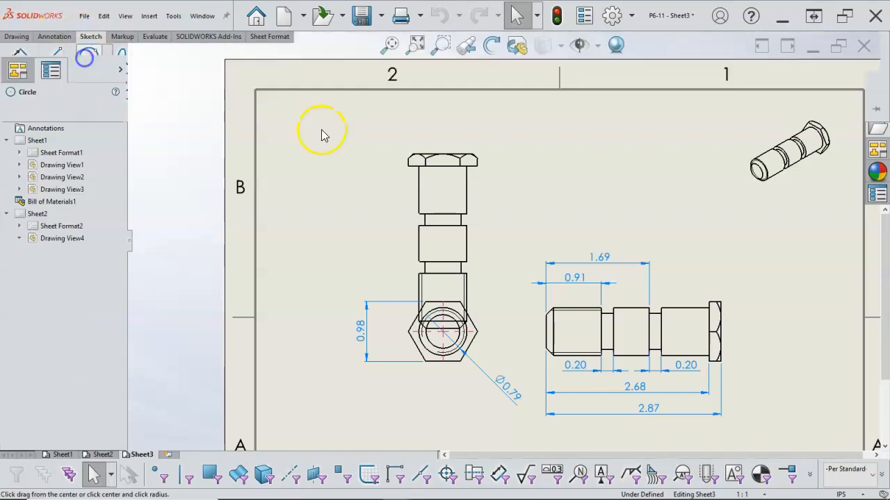
pyautogui.click(445, 157)
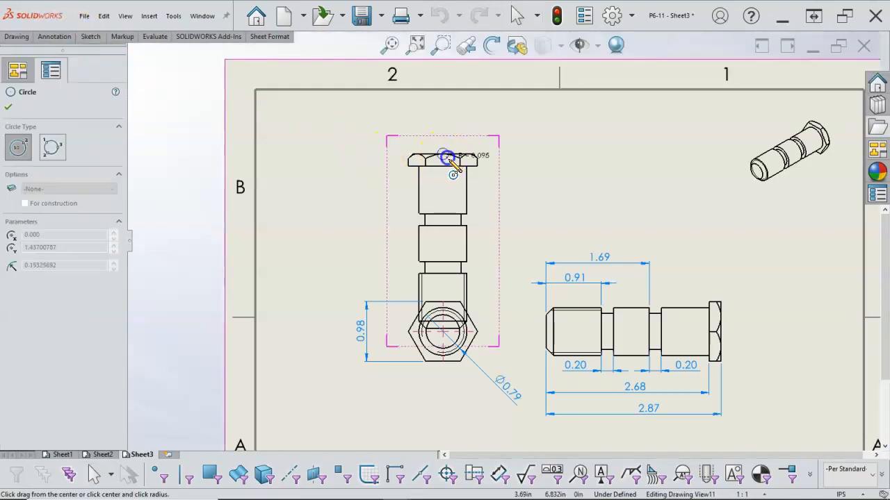
pyautogui.click(479, 182)
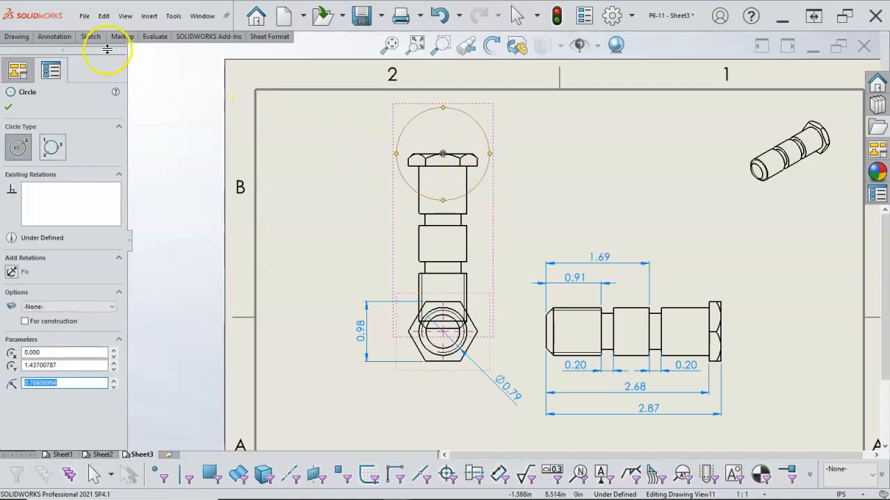
pyautogui.click(17, 37)
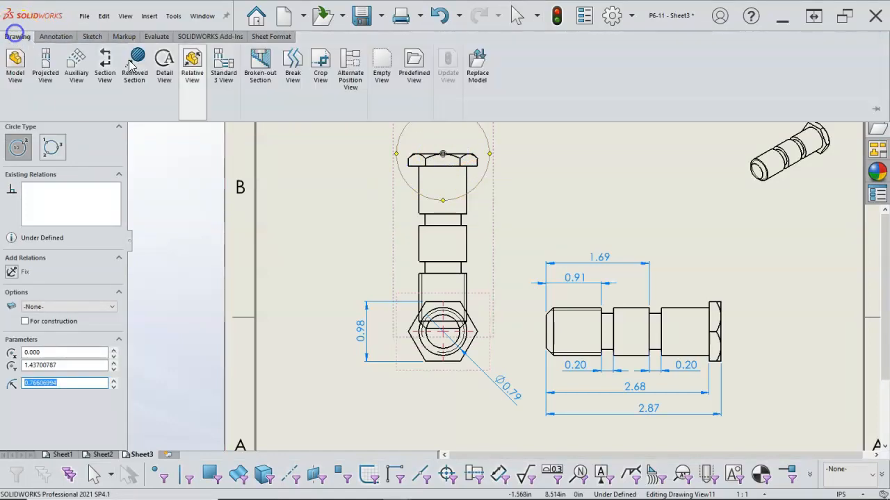
pyautogui.click(321, 71)
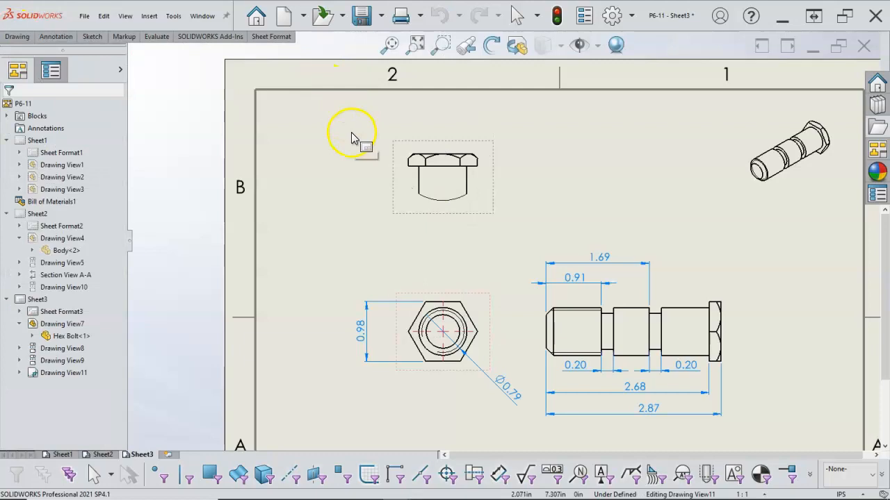
# Break the alignment of the cropped head view and move it left, above and to the left of the end view.
pyautogui.click(450, 216)
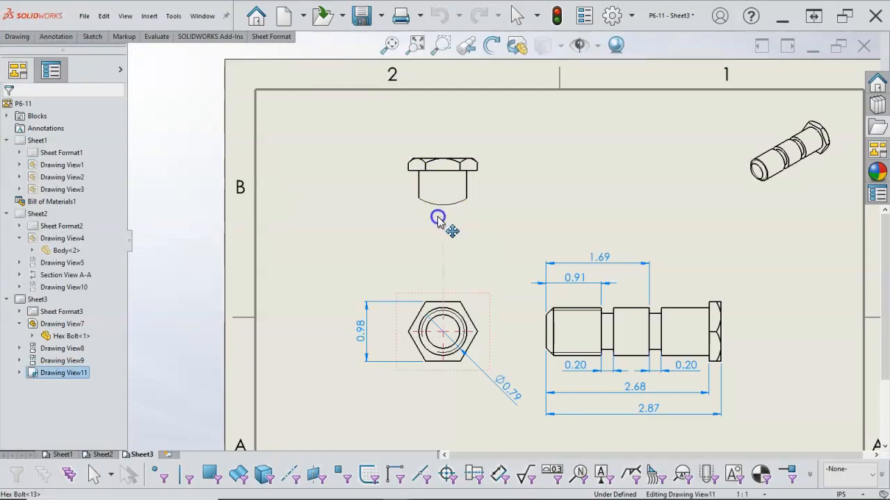
pyautogui.rightClick(468, 212)
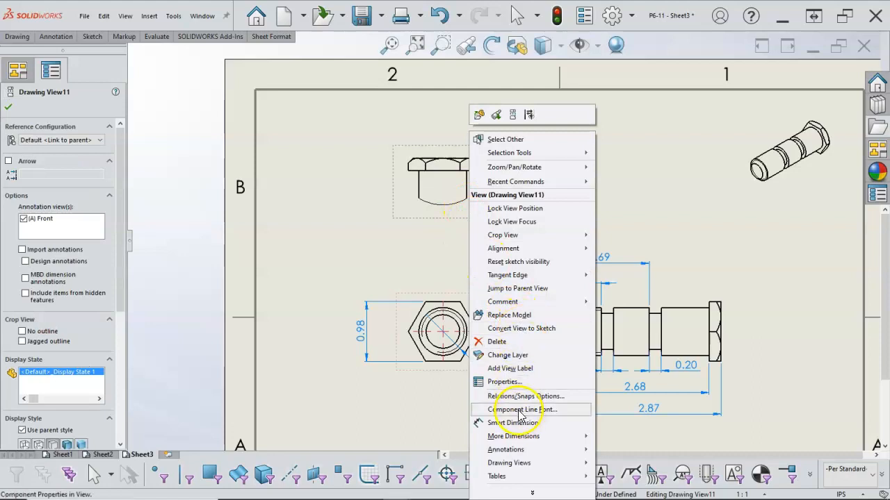
pyautogui.moveTo(519, 254)
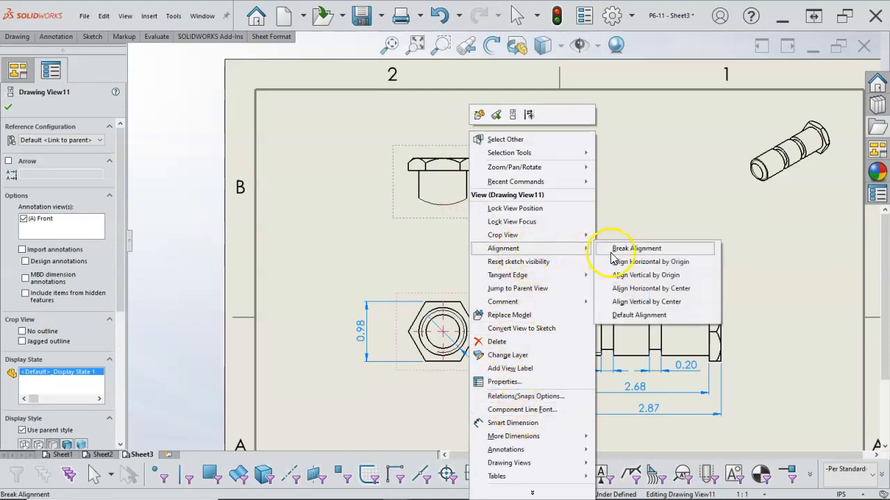
pyautogui.click(616, 252)
pyautogui.moveTo(472, 217); pyautogui.dragTo(393, 209)
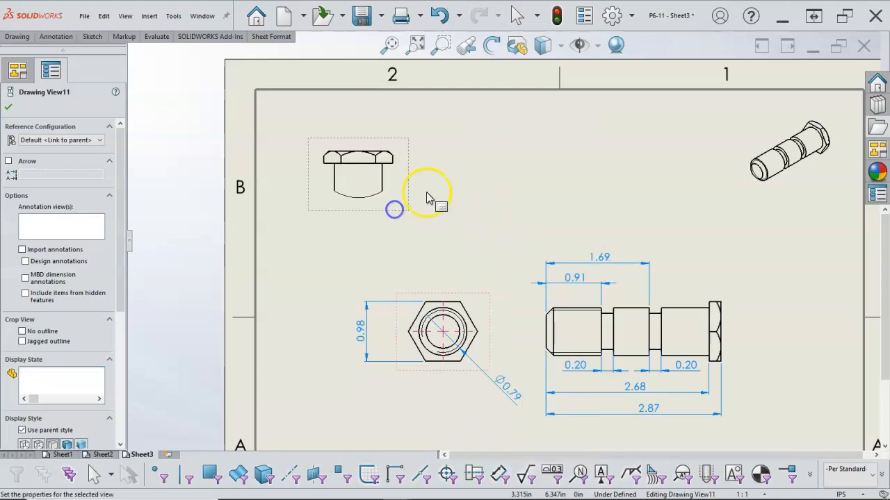
pyautogui.click(432, 175)
# Add a chamfer dimension to the right corner of the bolt head in the cropped view, placed above and right of it.
pyautogui.rightClick(432, 174)
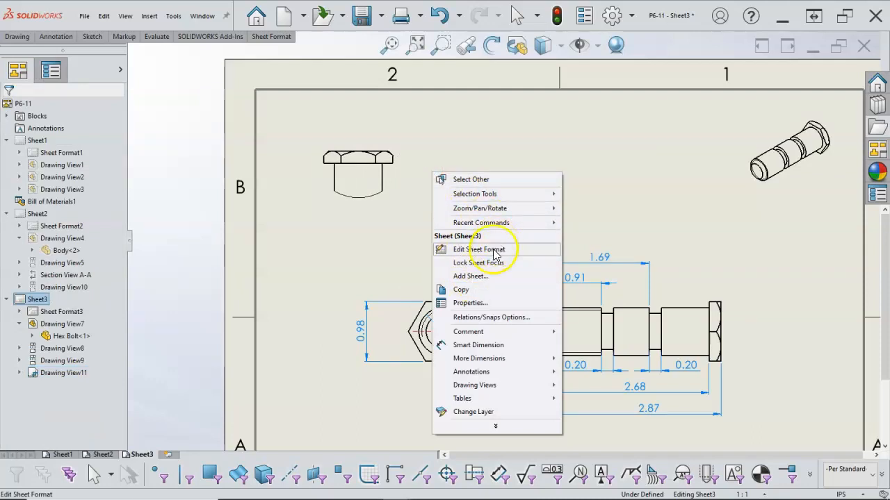
pyautogui.moveTo(489, 362)
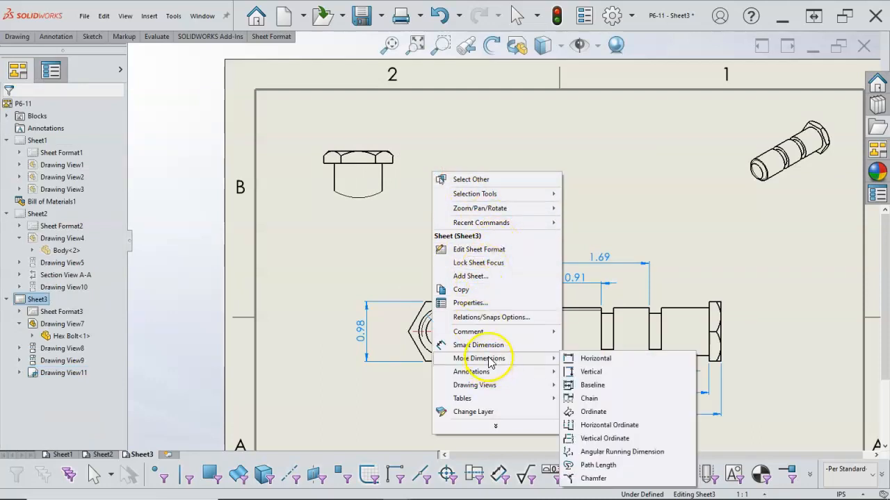
pyautogui.click(592, 478)
pyautogui.scroll(-3, 388, 182)
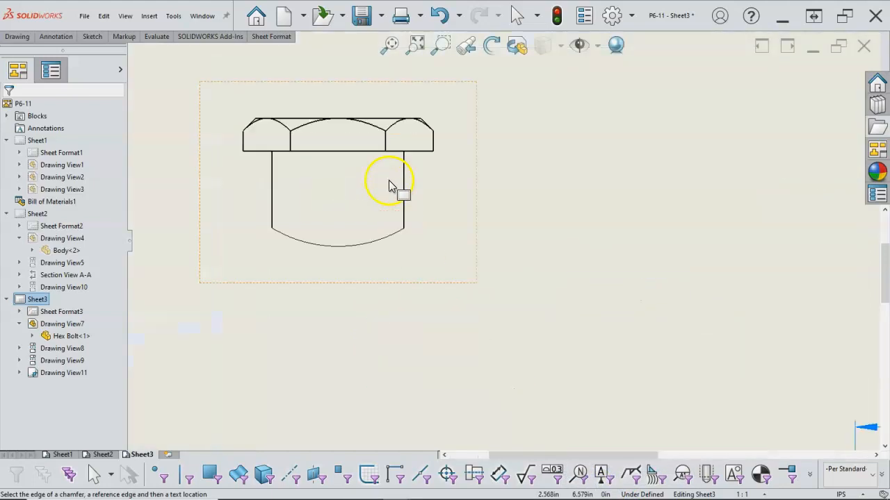
pyautogui.scroll(-3, 445, 145)
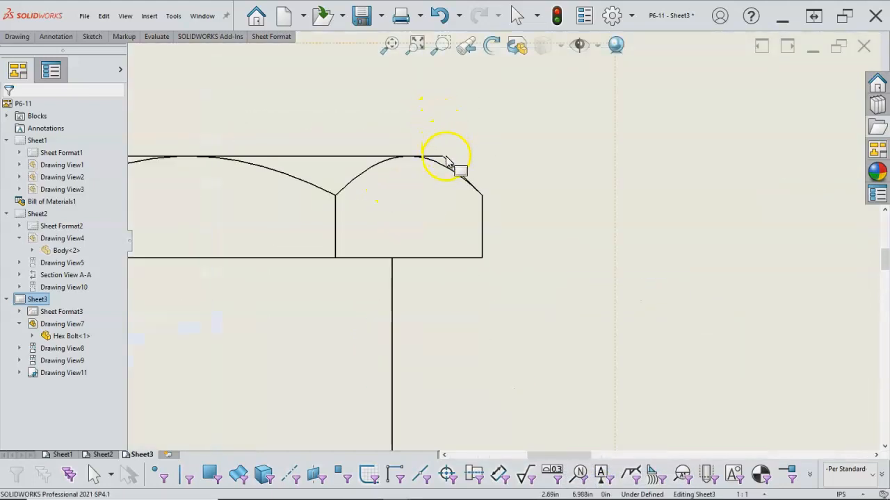
pyautogui.click(450, 164)
pyautogui.click(437, 159)
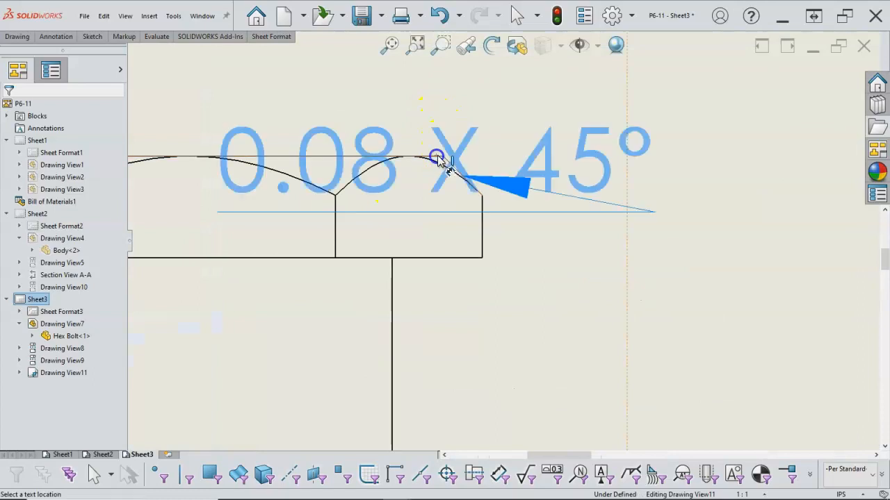
pyautogui.scroll(3, 526, 139)
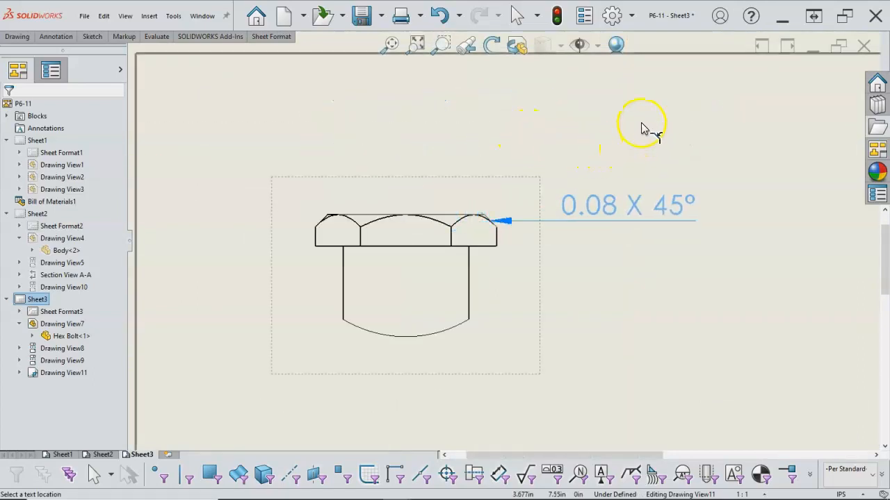
pyautogui.click(624, 112)
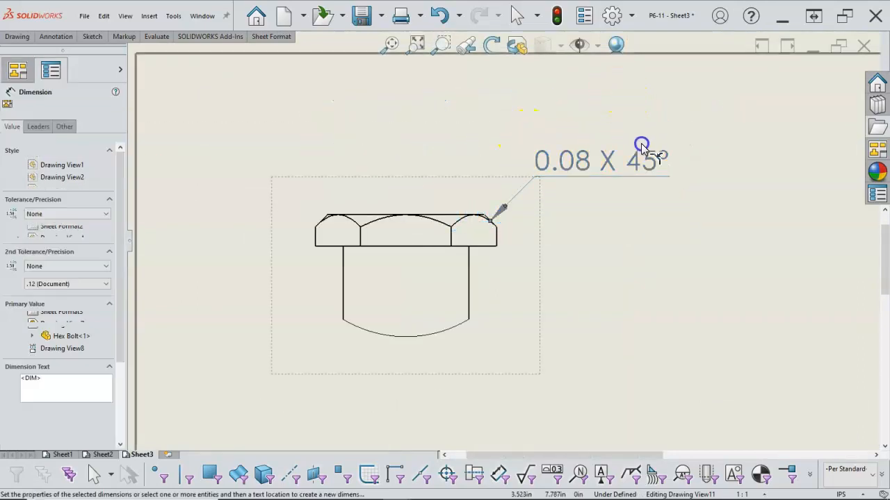
pyautogui.scroll(3, 653, 167)
pyautogui.scroll(2, 636, 219)
pyautogui.scroll(1, 605, 248)
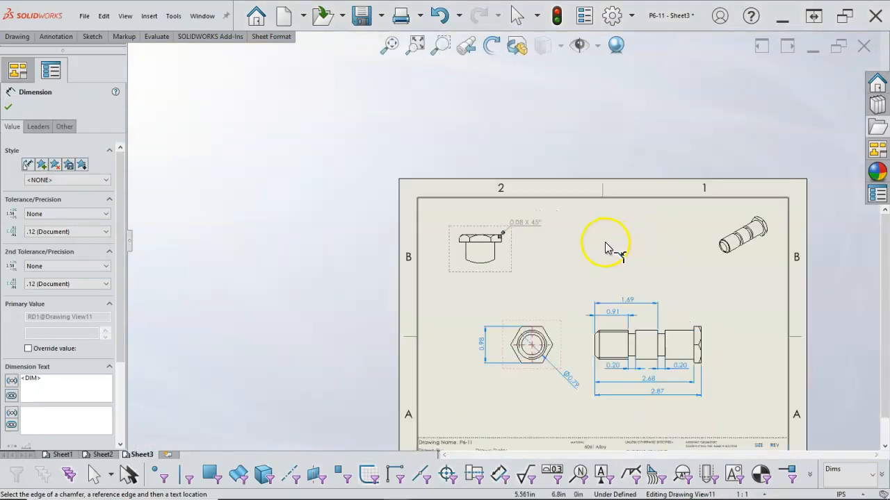
pyautogui.scroll(1, 566, 264)
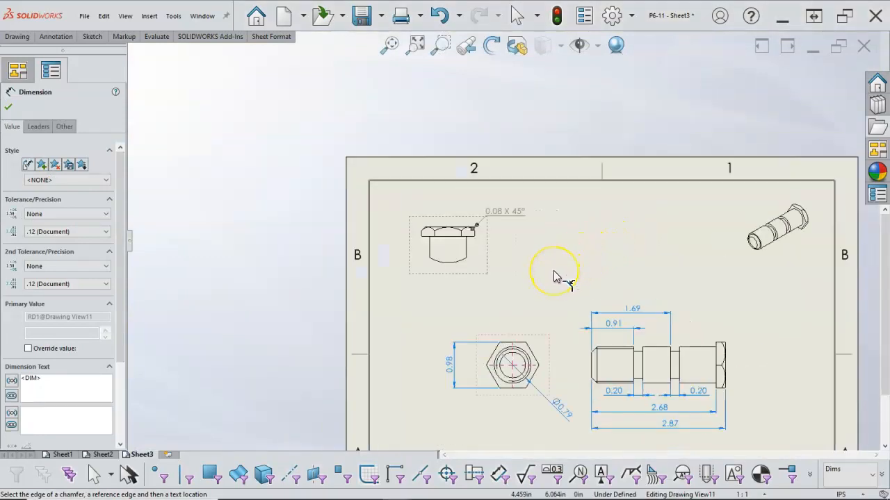
pyautogui.press('Escape')
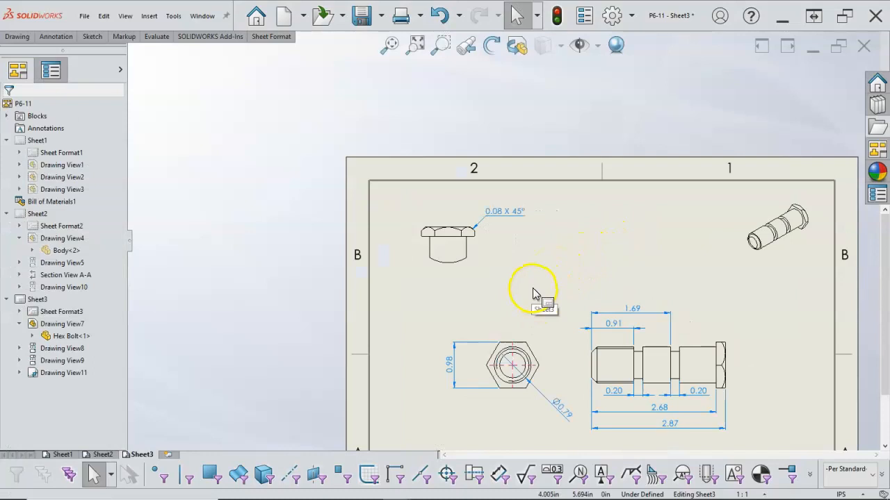
# Move the end view slightly left and the cropped head view slightly down.
pyautogui.moveTo(529, 337); pyautogui.dragTo(514, 337)
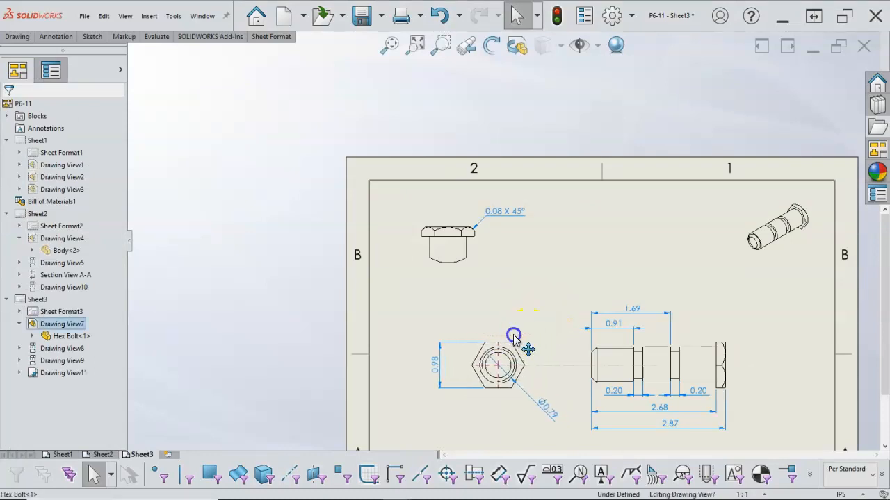
pyautogui.moveTo(473, 277); pyautogui.dragTo(470, 287)
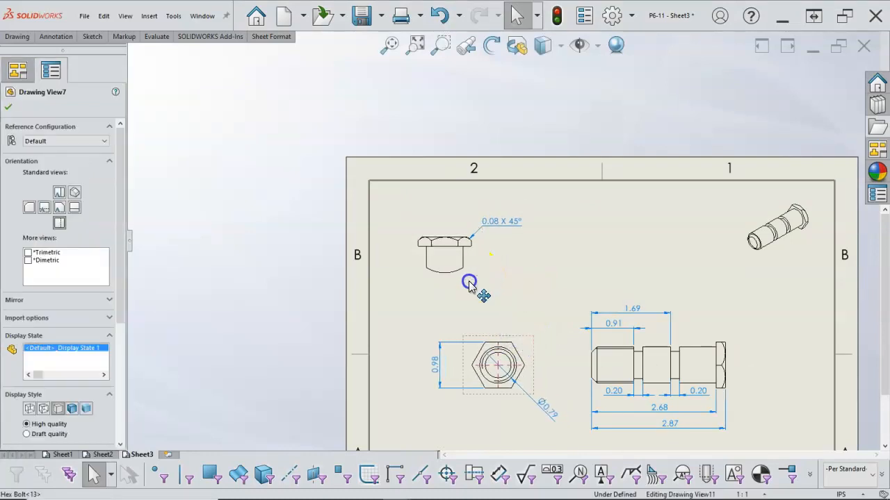
# Save the drawing as P6-11.SLDDRW in the Assignment7 folder.
pyautogui.scroll(4, 551, 294)
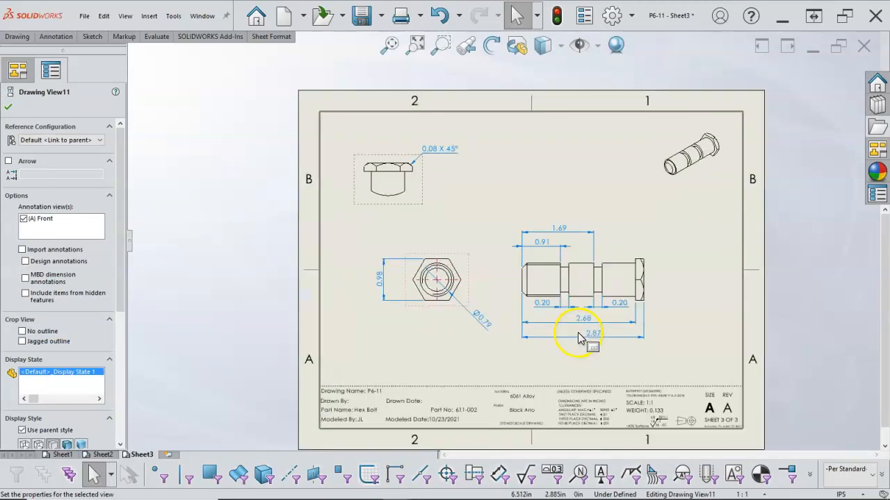
pyautogui.scroll(-2, 580, 338)
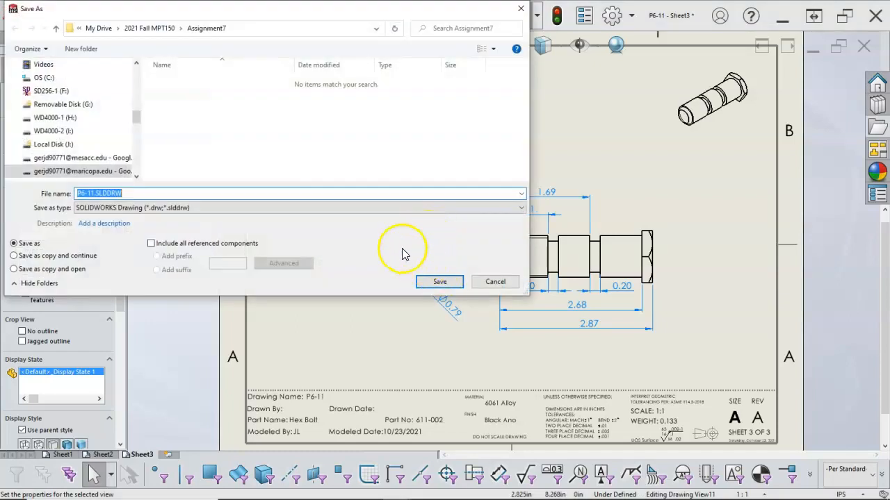
pyautogui.click(448, 285)
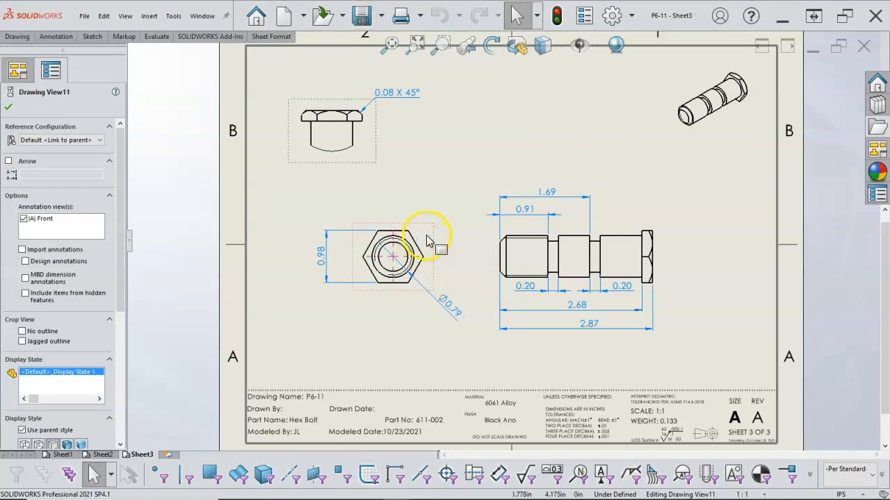
# Rotate the hexagonal end view to 60°, updating its dependent views and accepting the effect on their dimensions.
pyautogui.click(425, 248)
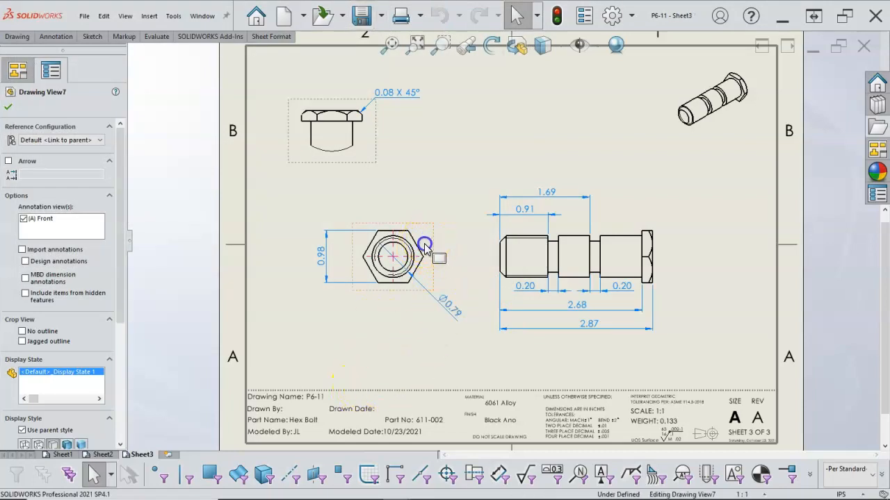
pyautogui.click(489, 44)
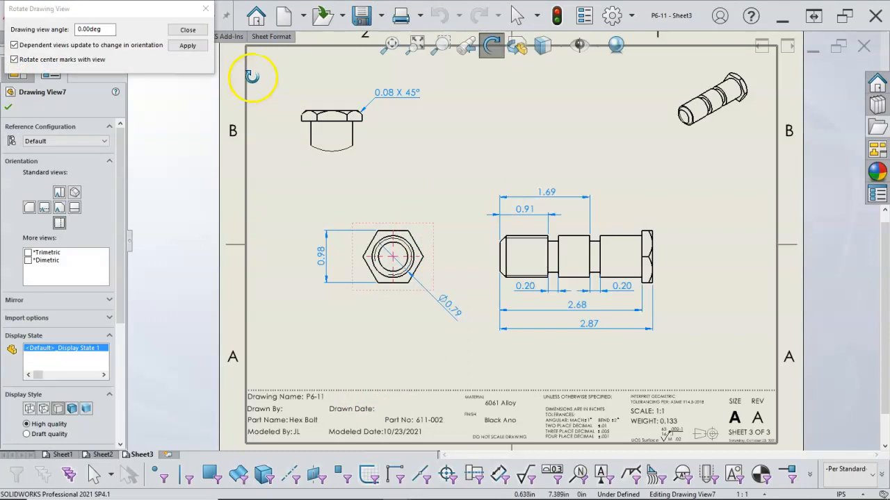
pyautogui.click(79, 29)
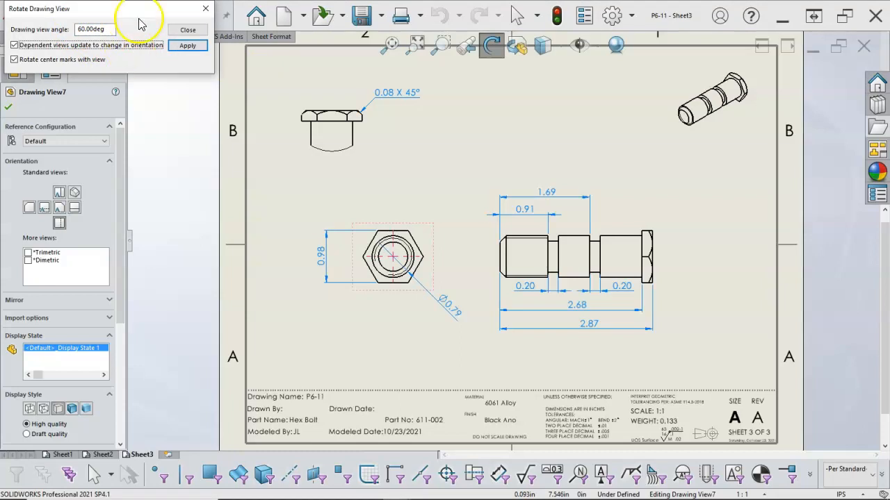
pyautogui.click(185, 45)
pyautogui.click(469, 266)
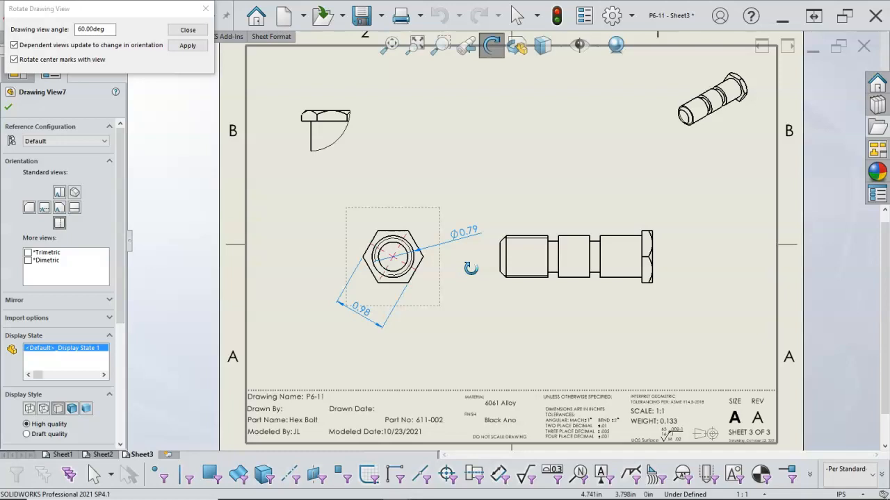
# Set the end view's rotation angle to 30° and apply it to the dependent views as well.
pyautogui.click(79, 29)
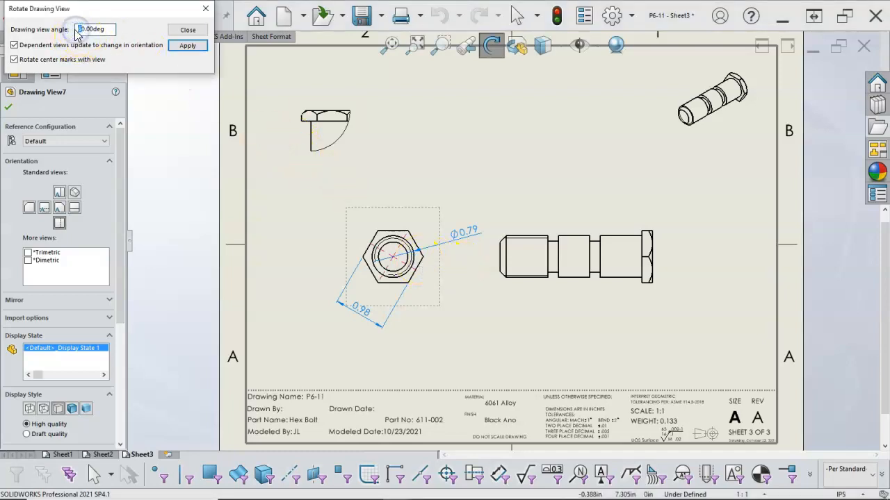
pyautogui.click(187, 46)
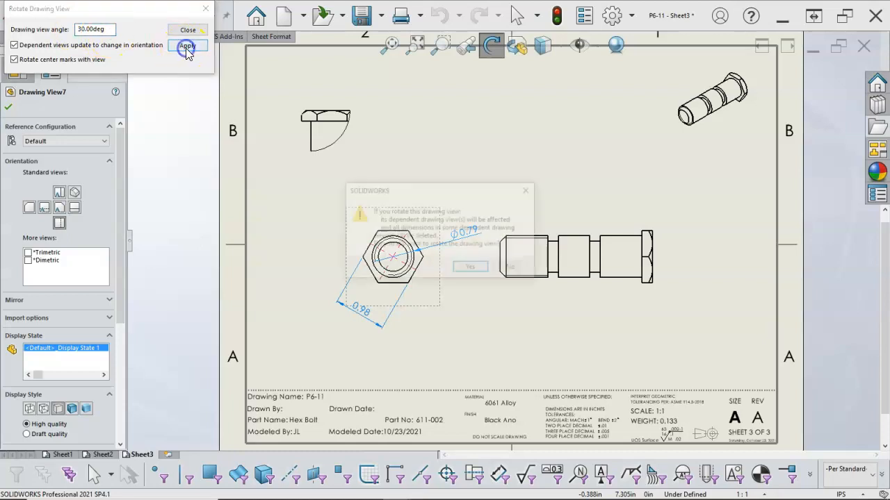
pyautogui.click(476, 269)
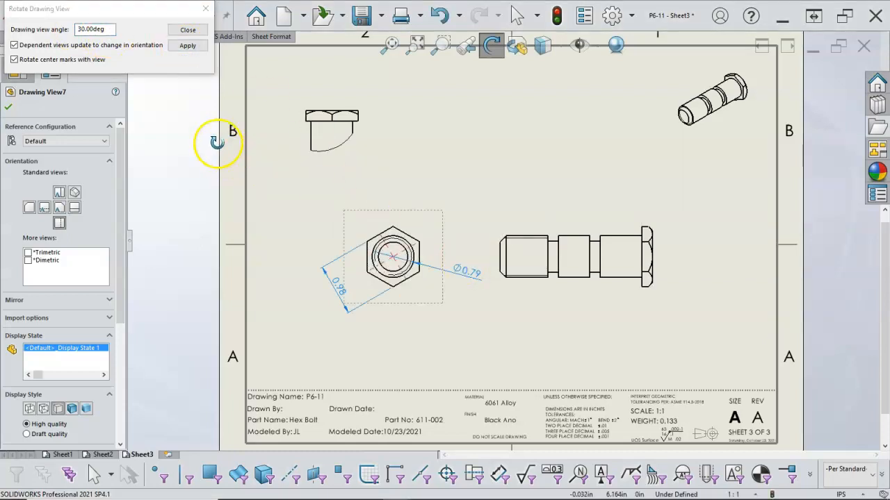
# Apply the 30° rotation to the end view again.
pyautogui.click(77, 30)
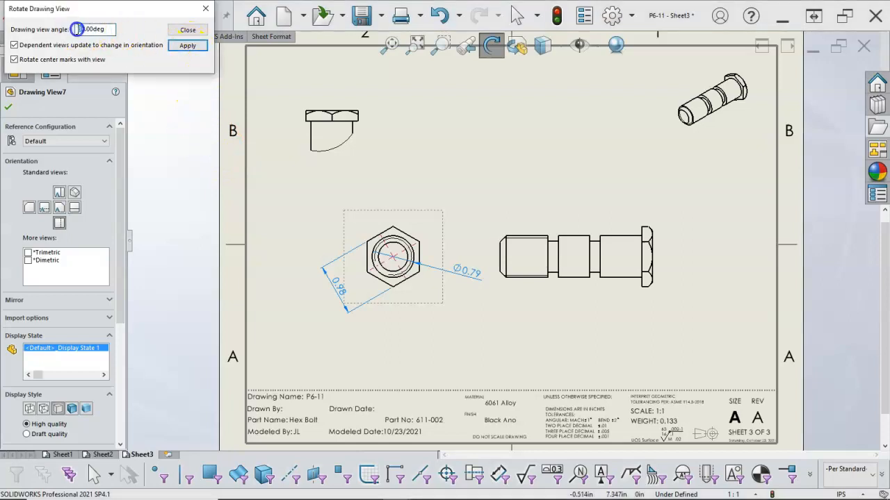
pyautogui.click(186, 45)
pyautogui.click(471, 268)
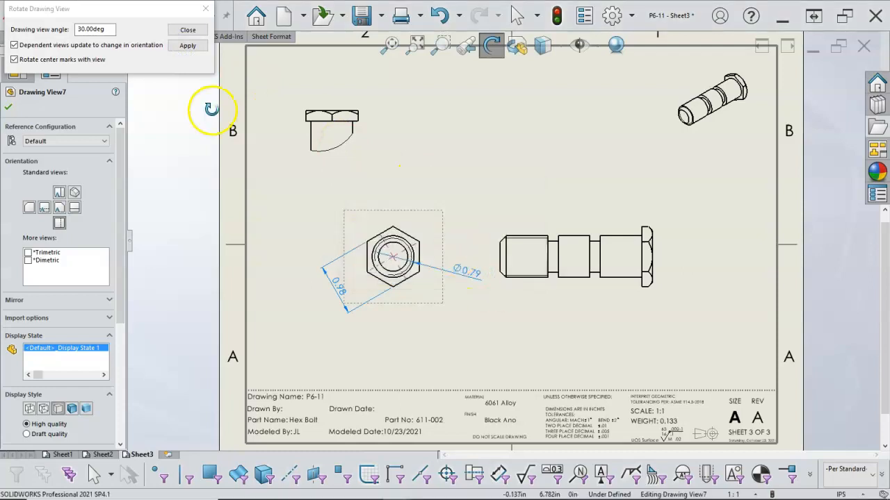
# Try to rotate the end view to 900°, and close the rotation settings and view properties.
pyautogui.click(77, 29)
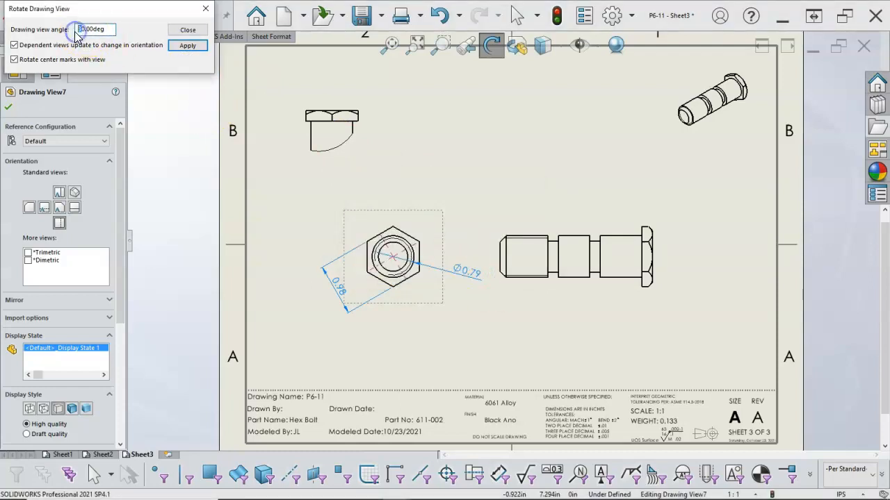
pyautogui.click(187, 45)
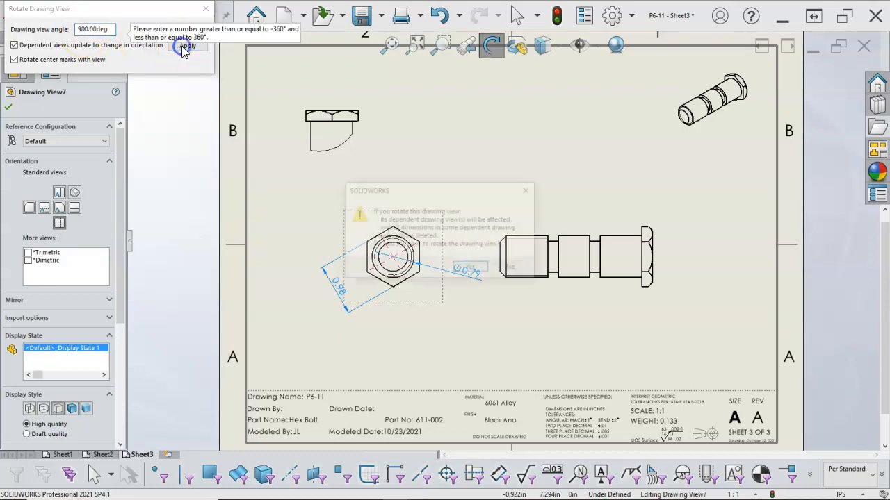
pyautogui.click(469, 268)
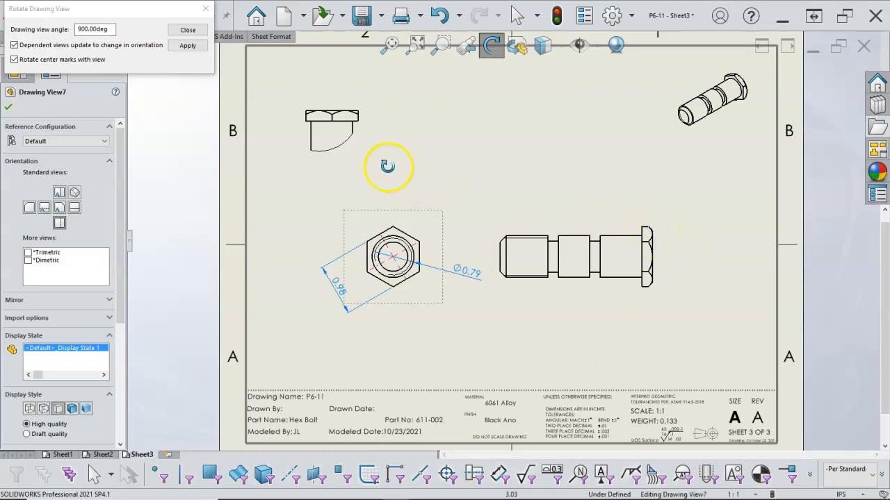
pyautogui.click(187, 30)
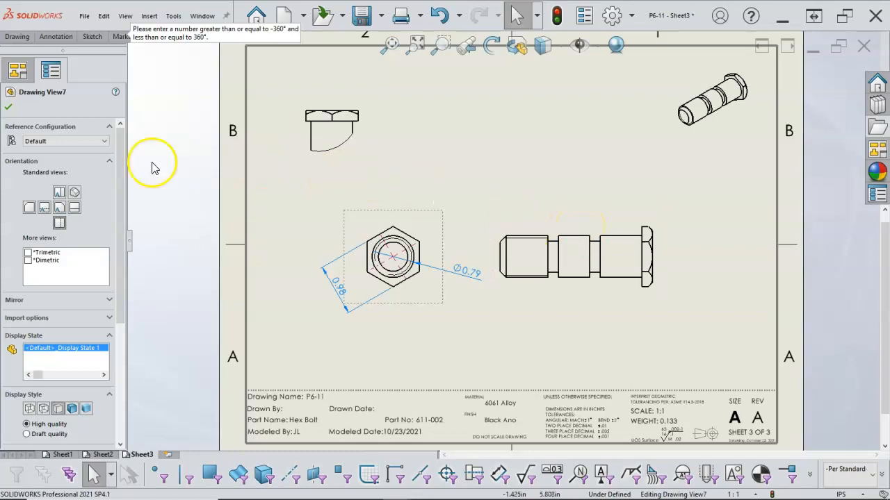
pyautogui.click(9, 107)
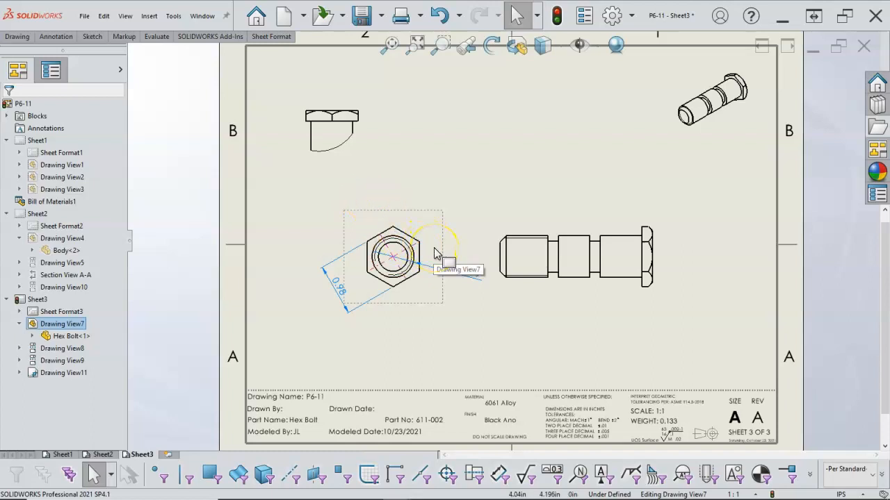
# Move the bolt's side view to the right, farther from the end view.
pyautogui.moveTo(526, 210); pyautogui.dragTo(579, 213)
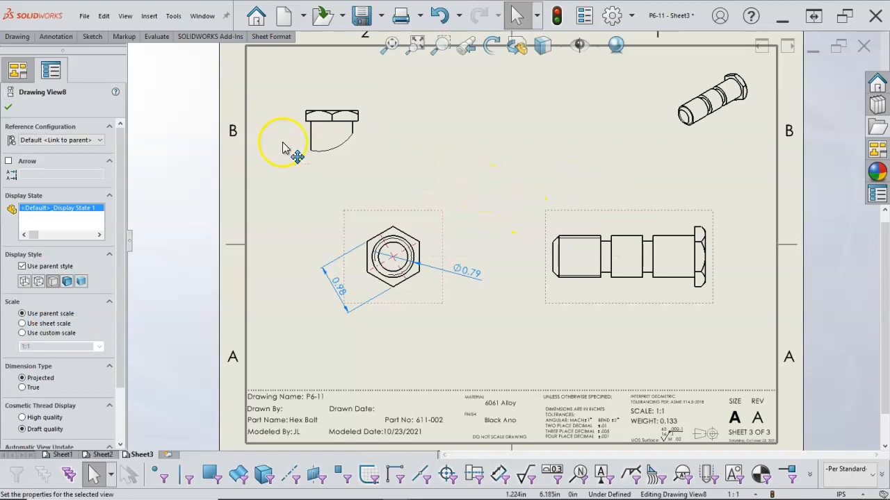
pyautogui.click(7, 110)
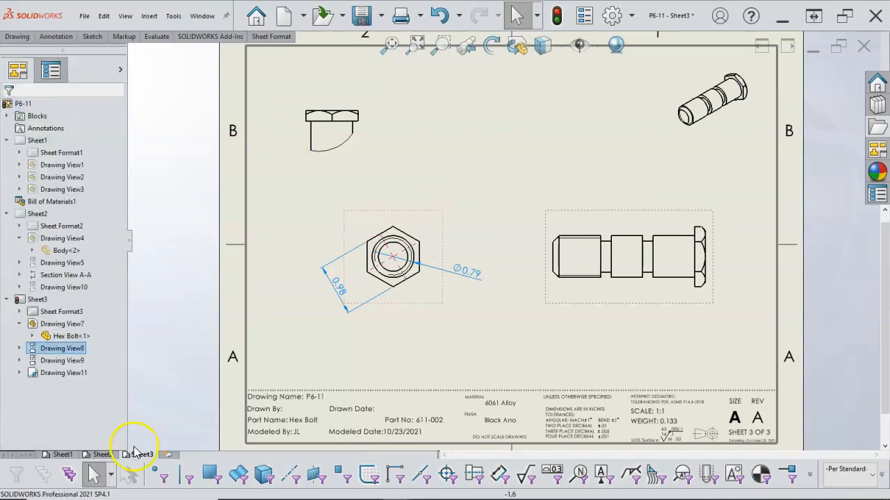